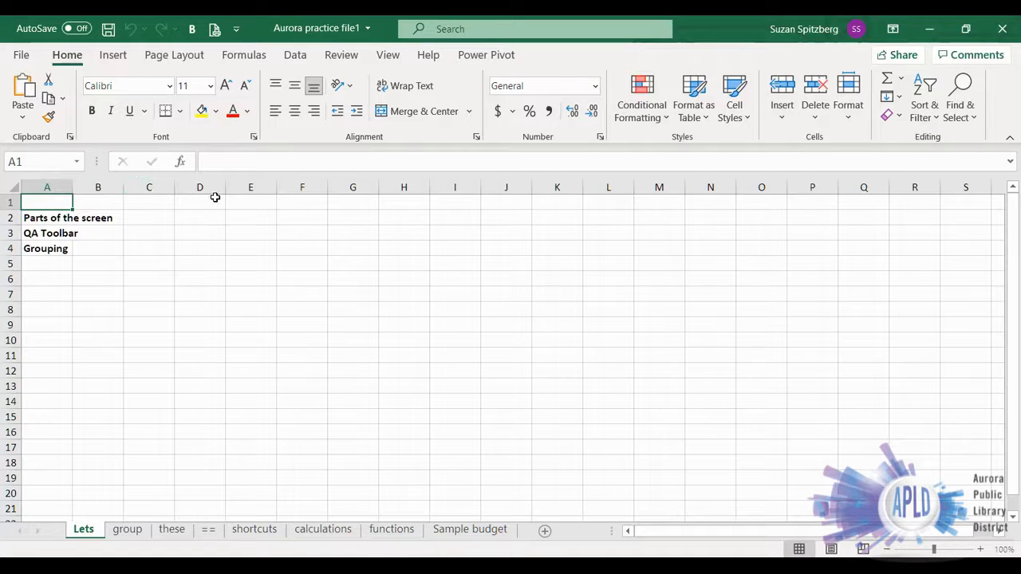
- Jump to the last column of row 1 to see how far the sheet extends, and return to cell A1
click(247, 201)
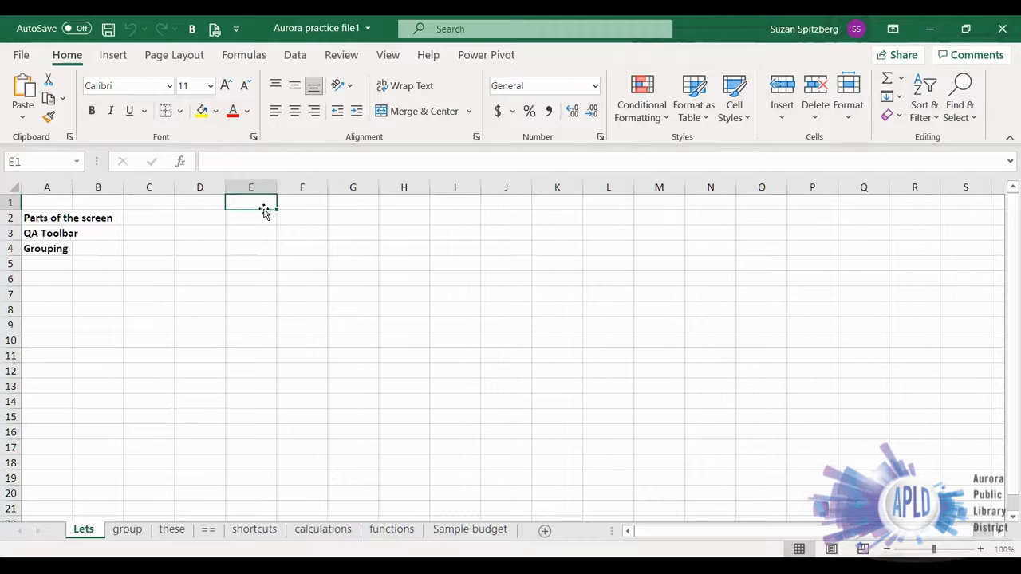
key(Right)
key(Right)
key(Right)
key(Right)
key(Right)
key(Right)
key(Right)
key(Right)
key(Right)
key(Right)
key(Right)
key(Right)
key(Right)
key(Right)
key(Right)
key(Right)
key(Right)
key(Right)
key(Right)
key(Right)
key(Right)
key(Right)
key(Right)
key(Right)
key(Right)
key(Right)
key(Right)
key(Right)
key(Right)
key(End)
key(Right)
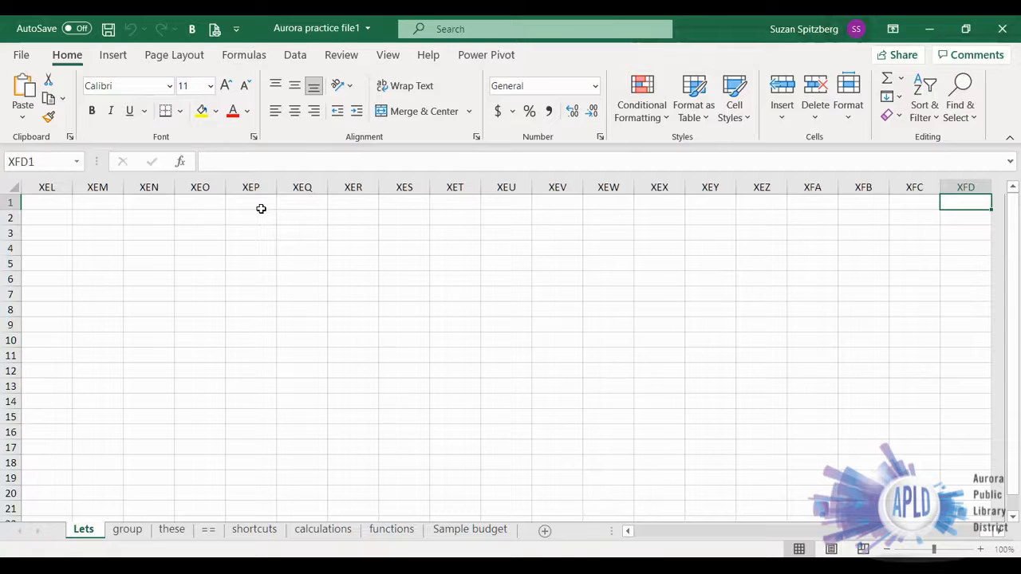
key(ctrl+Home)
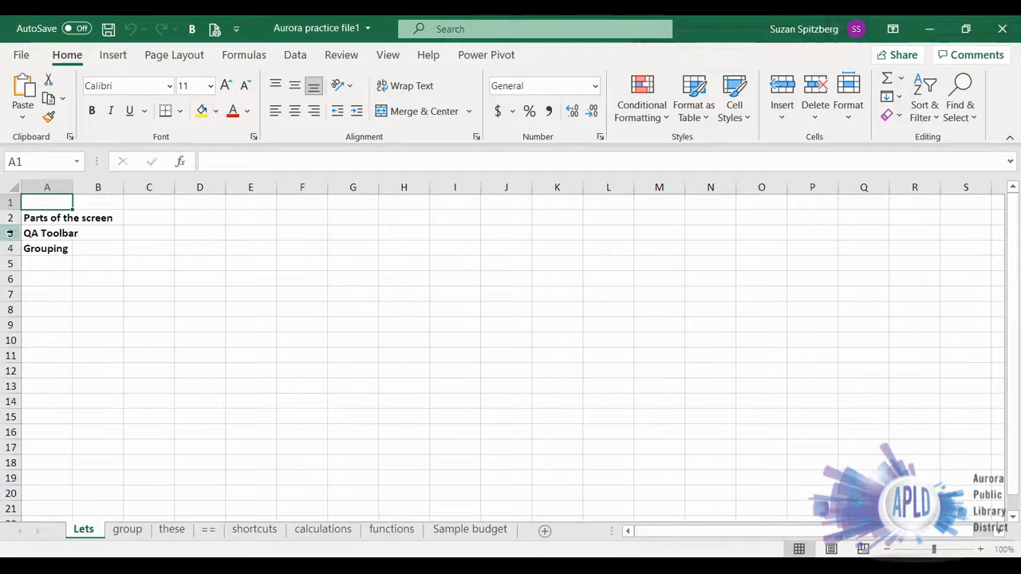
- Jump to the last row of column A to see how far down the sheet extends, and return to cell A1
click(45, 275)
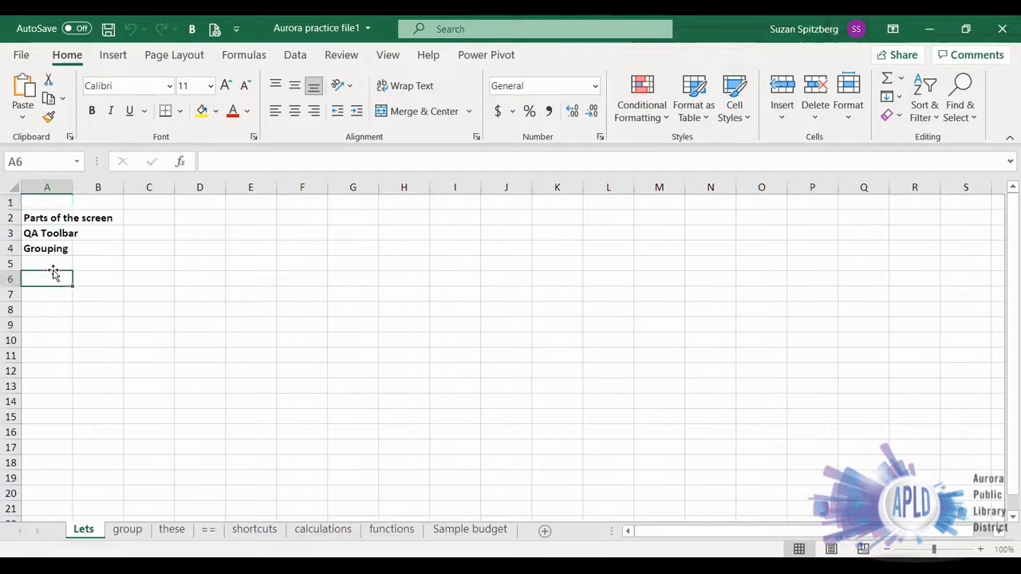
key(End)
key(Down)
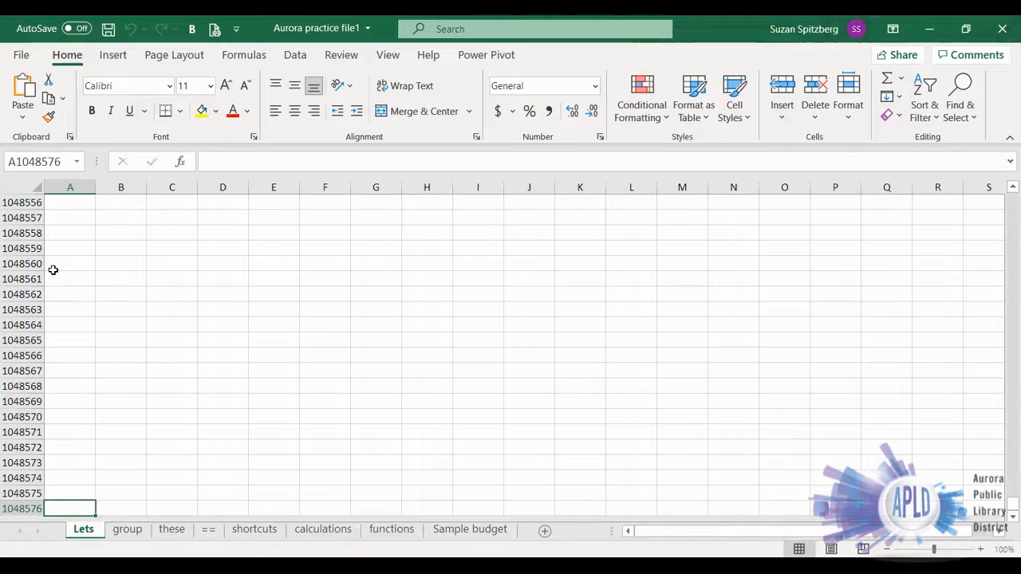
key(ctrl+Home)
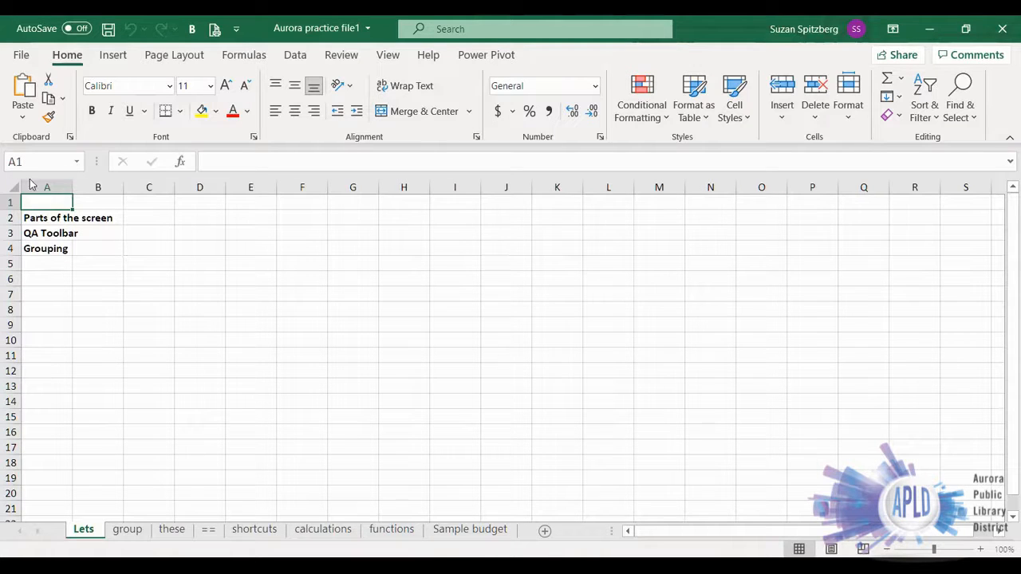
- Select various empty cells, including C3, E3, F7, C1, C6 and C5, to compare their addresses in the Name Box
click(159, 233)
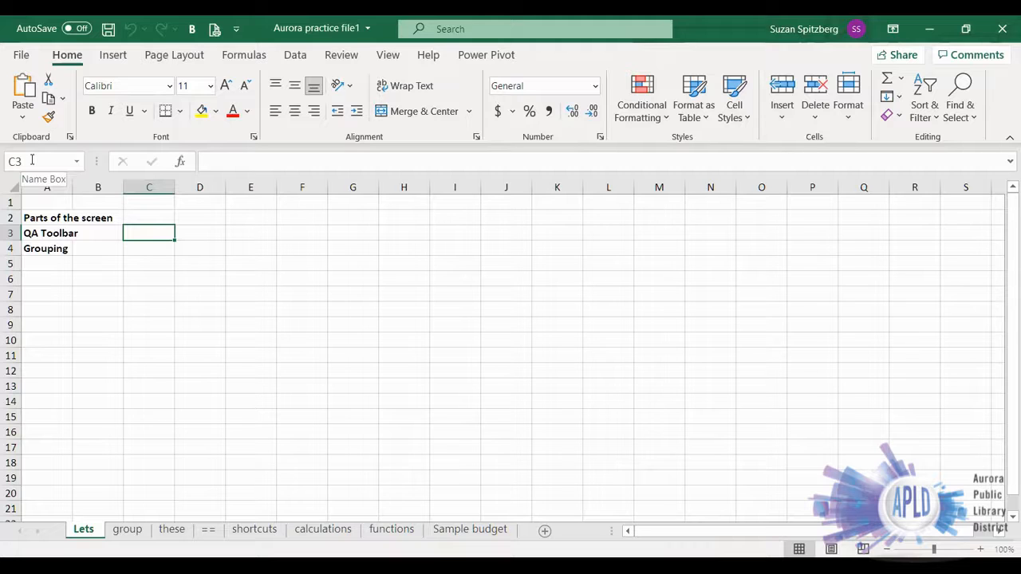
click(248, 231)
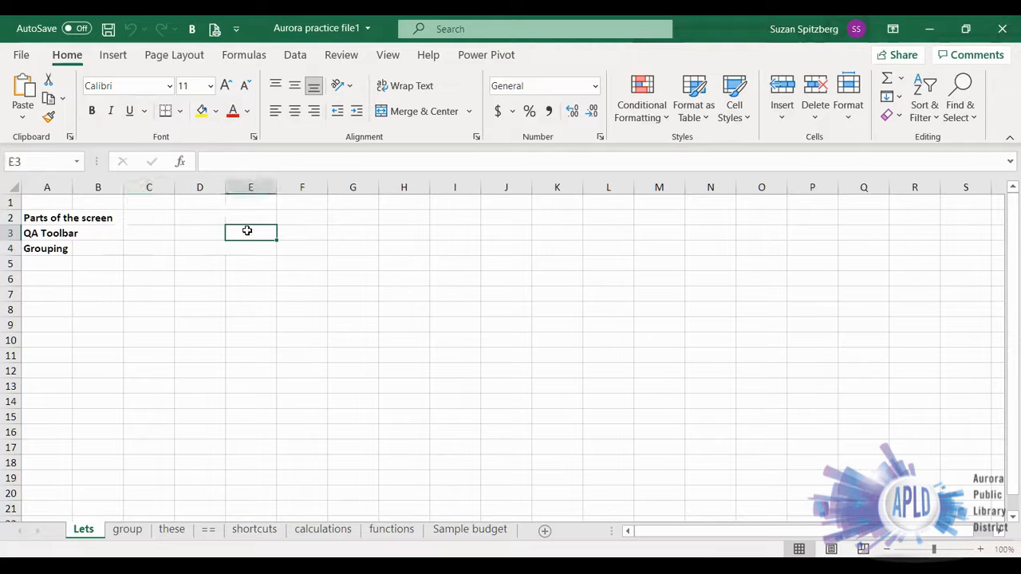
click(197, 280)
click(299, 292)
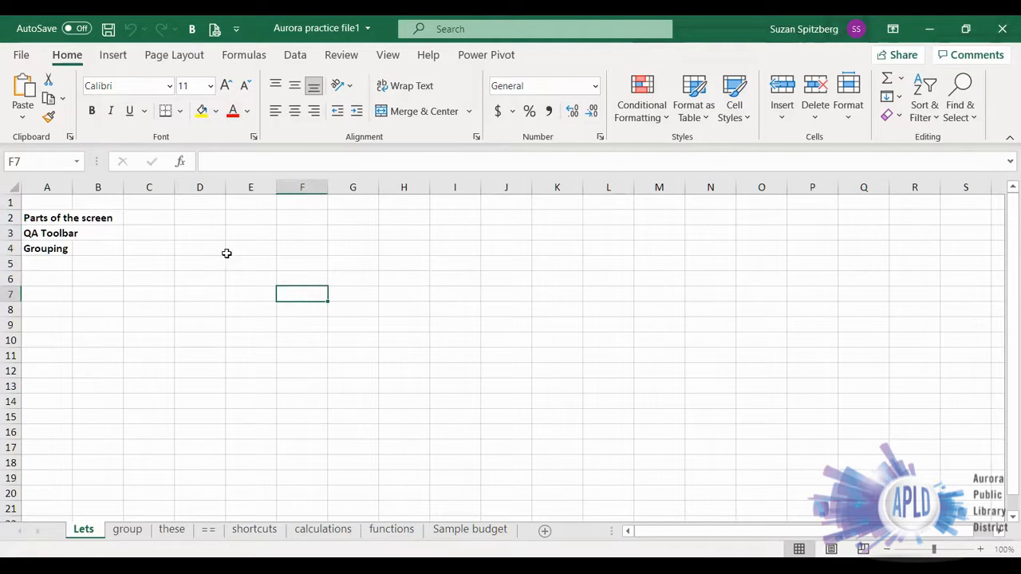
click(133, 206)
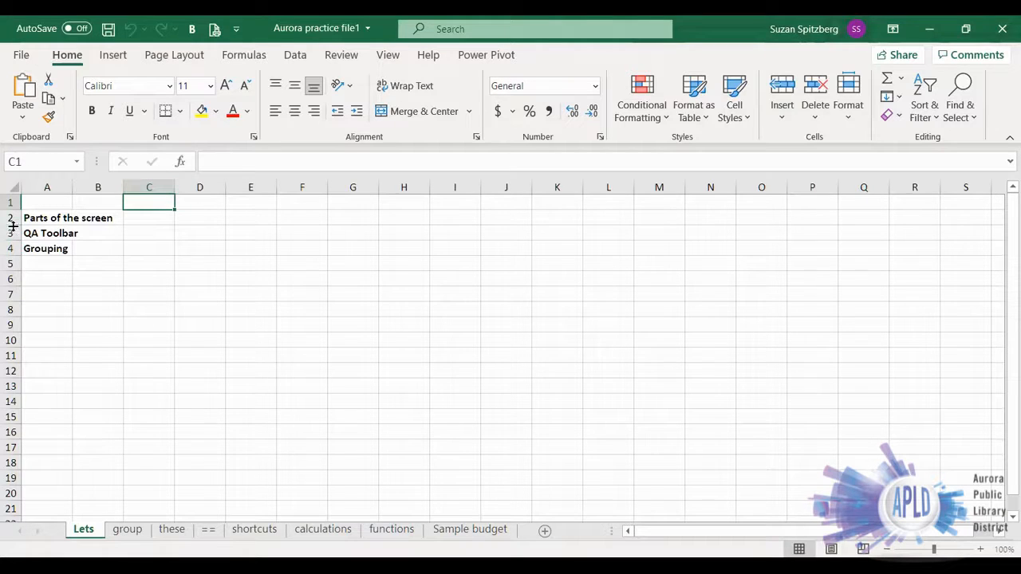
click(146, 277)
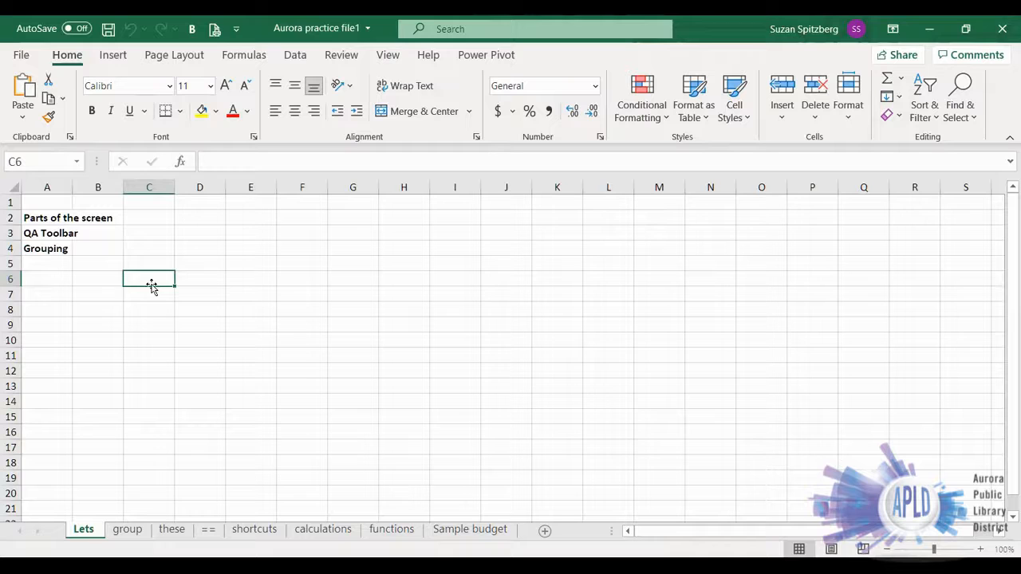
click(246, 264)
click(315, 296)
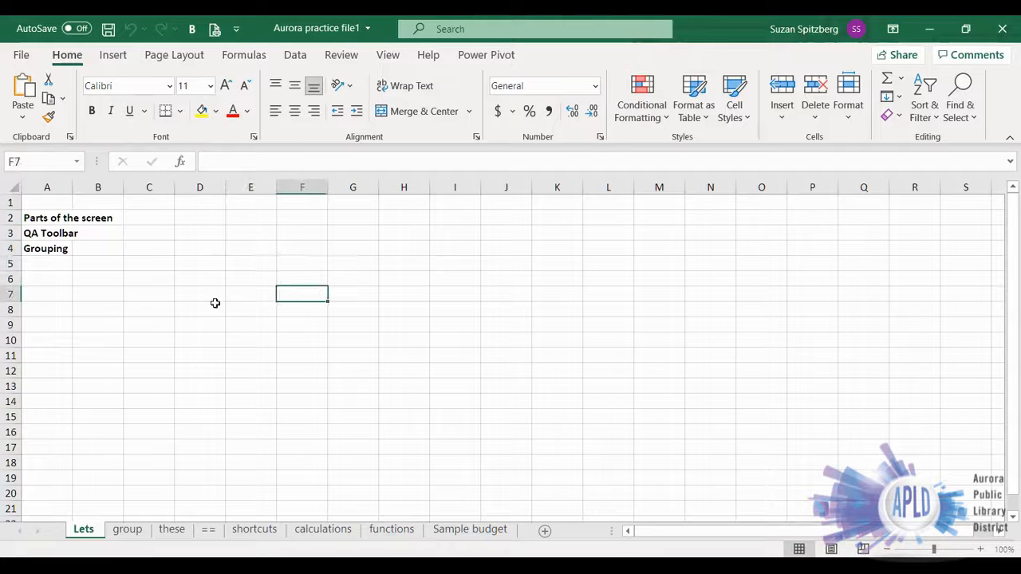
click(189, 310)
click(145, 264)
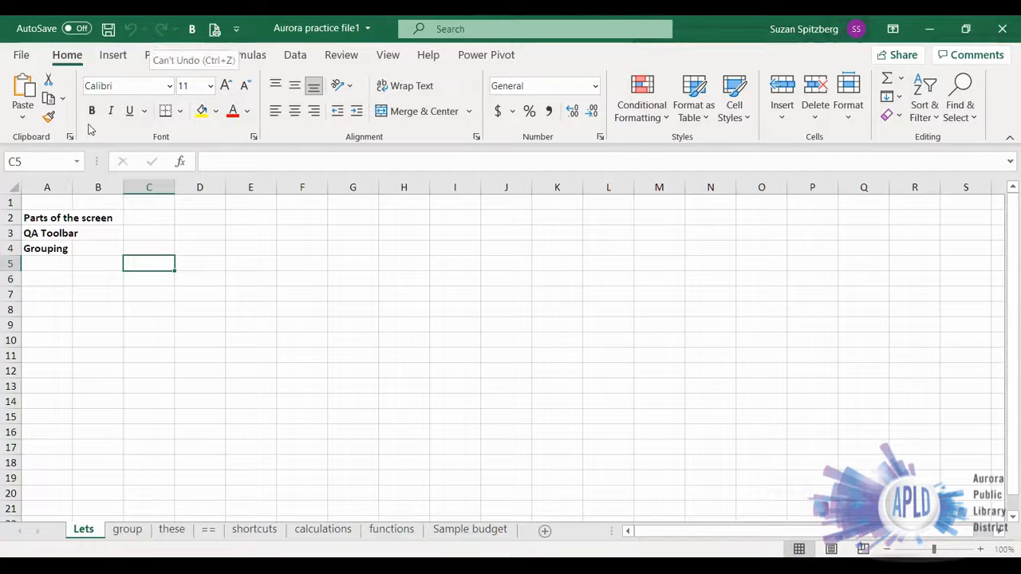
- Add the Quick Print command to the Quick Access Toolbar
click(112, 58)
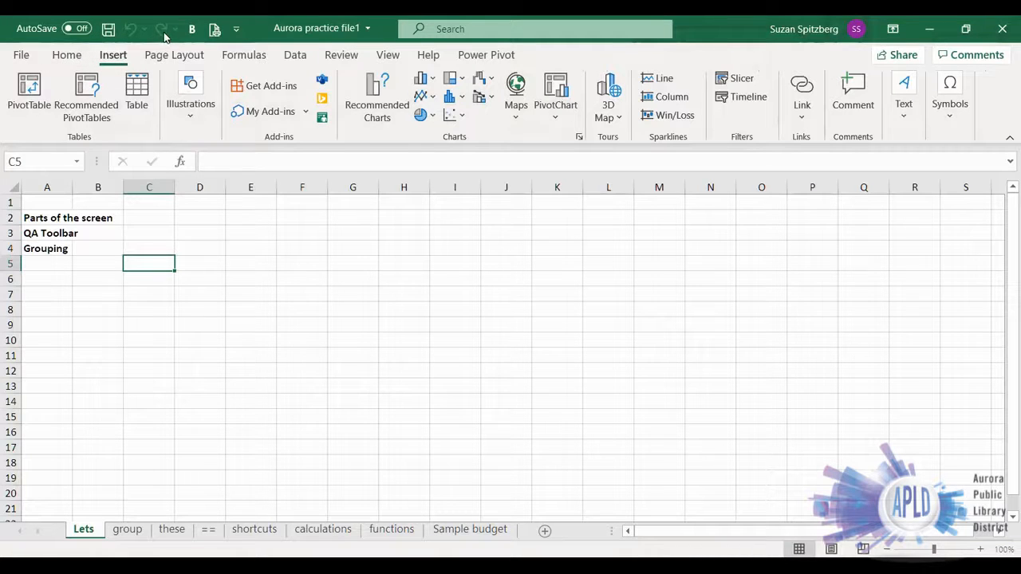
click(235, 29)
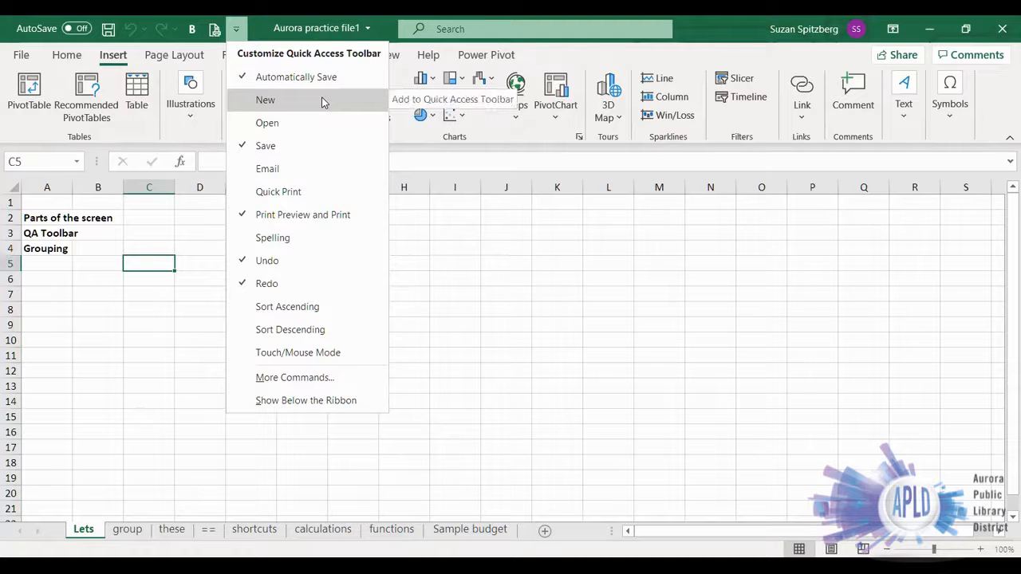
click(279, 193)
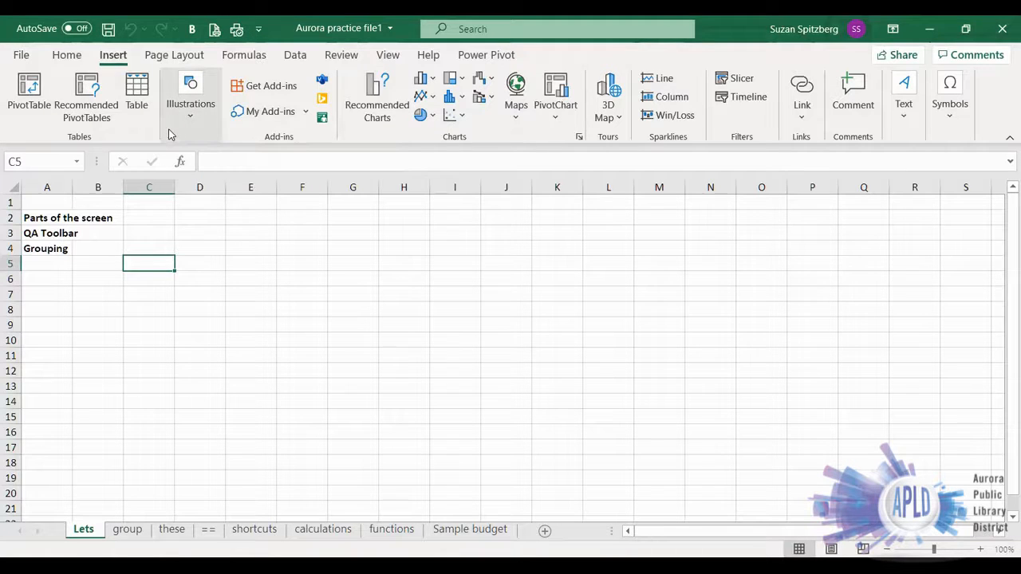
- Add the Italic command to the Quick Access Toolbar and remove the Bold command from it
click(67, 54)
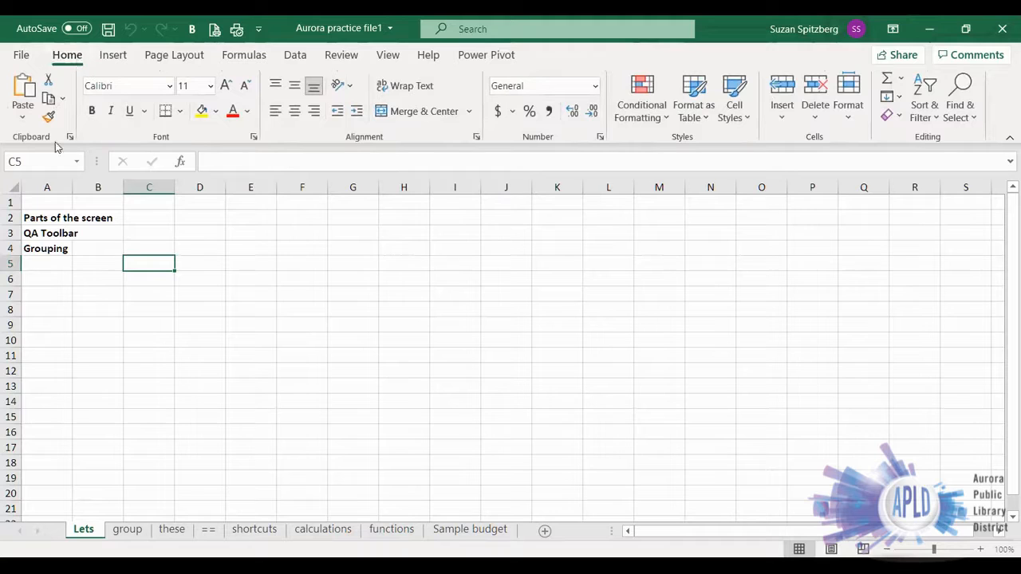
right_click(111, 118)
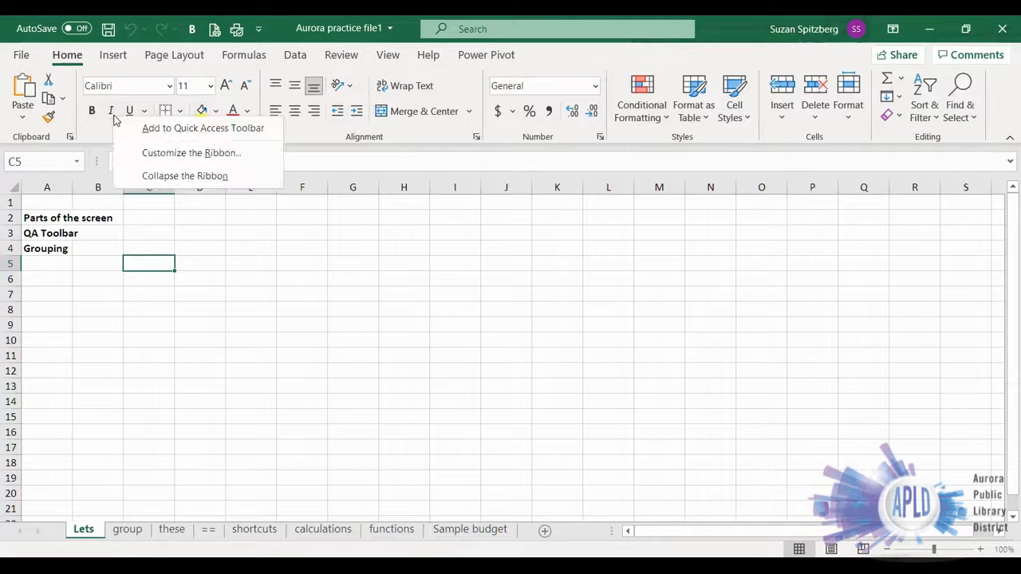
click(168, 128)
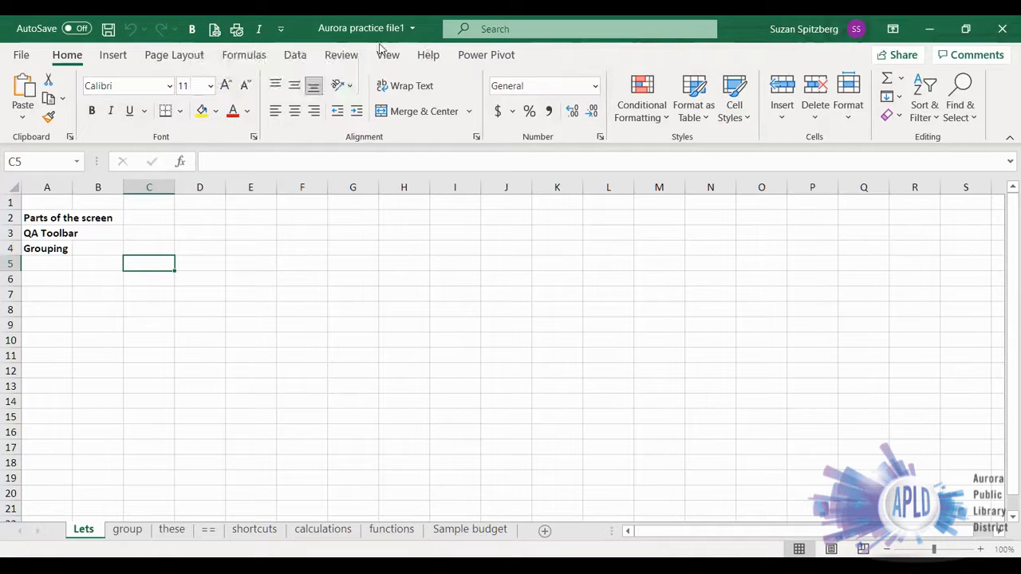
right_click(191, 33)
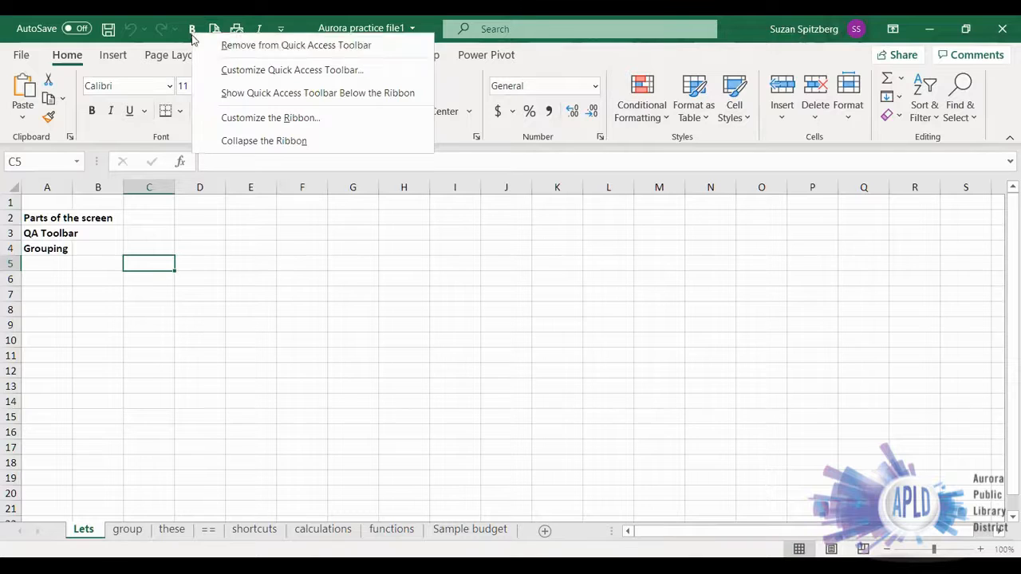
click(246, 48)
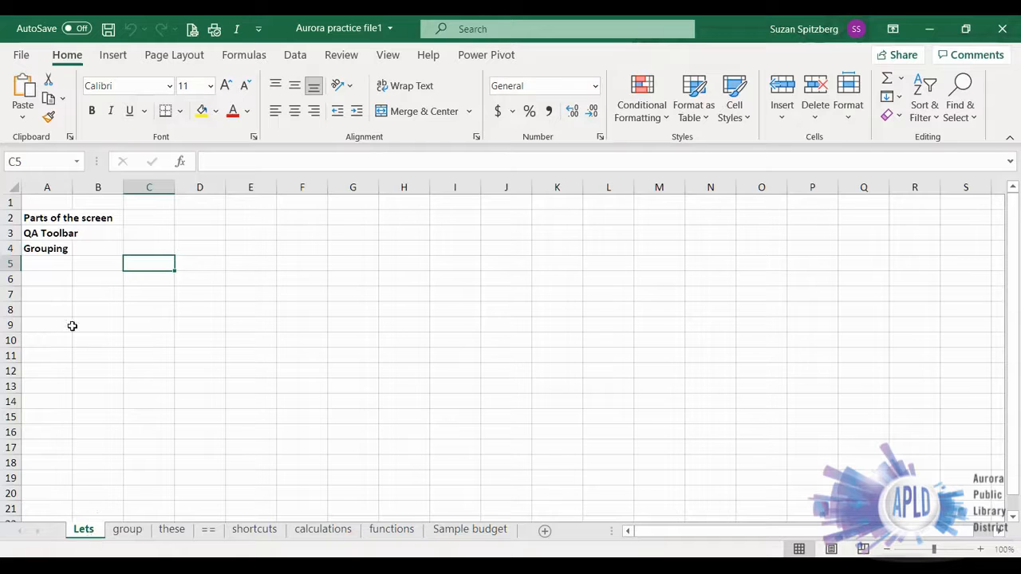
- Select cell A6 on the Lets sheet and group the sheets Lets, group and these
click(45, 281)
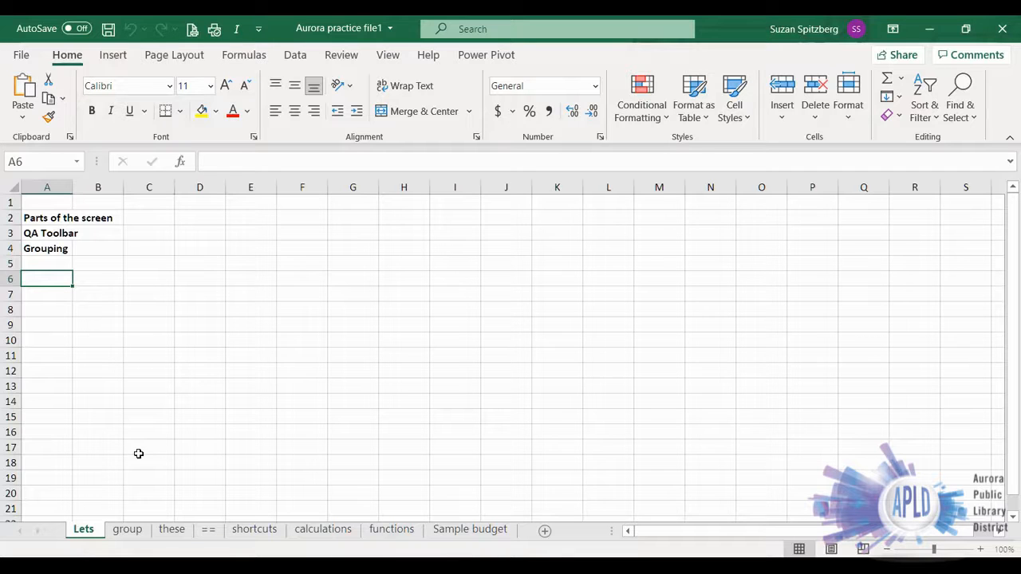
ctrl+click(127, 530)
ctrl+click(171, 530)
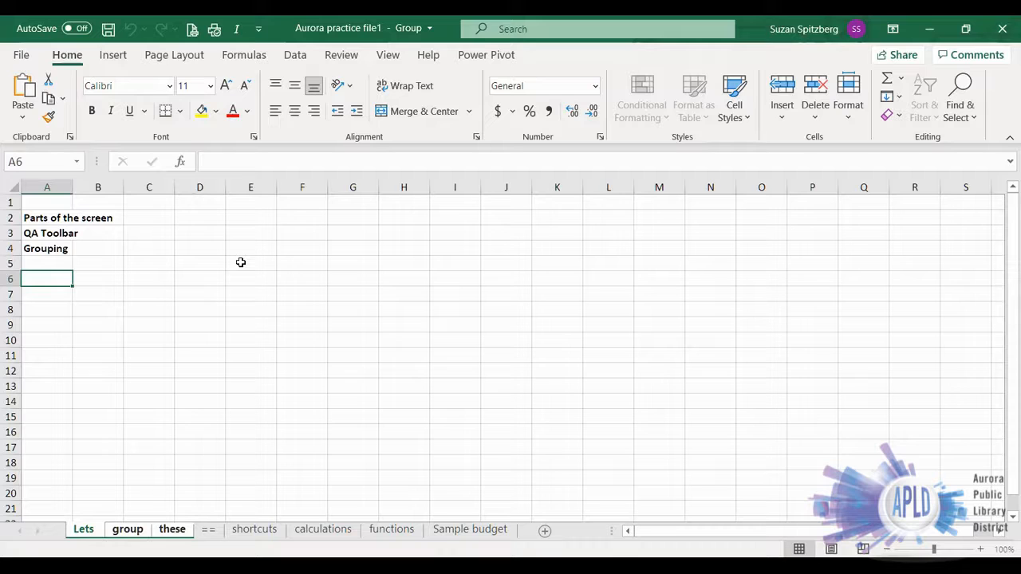
- Enter the labels Rent, Utilities and Trans. in cells A6 to A8 of the grouped sheets
text(Rent)
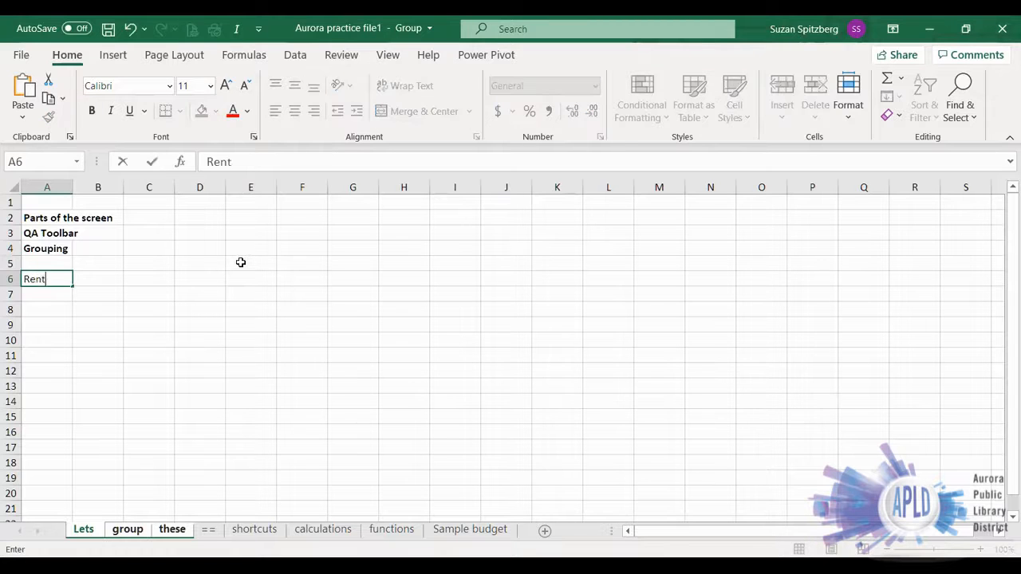
key(Return)
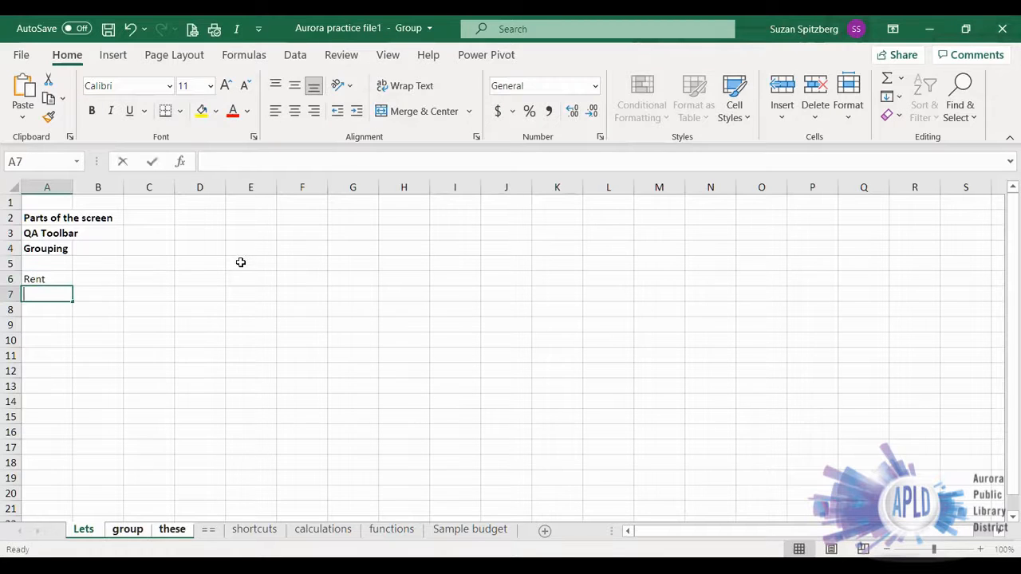
text(Utilities)
key(Return)
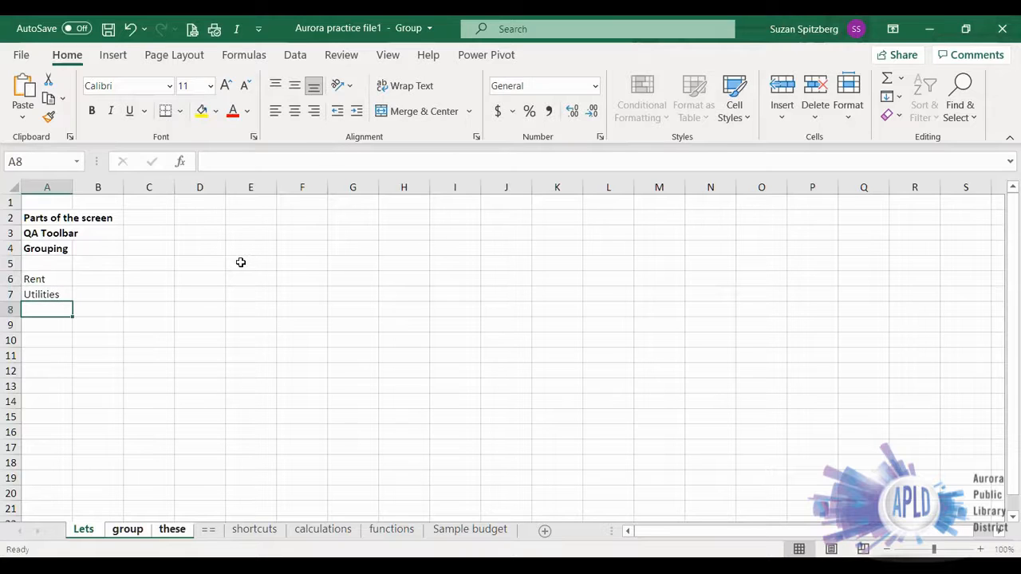
text(Trams)
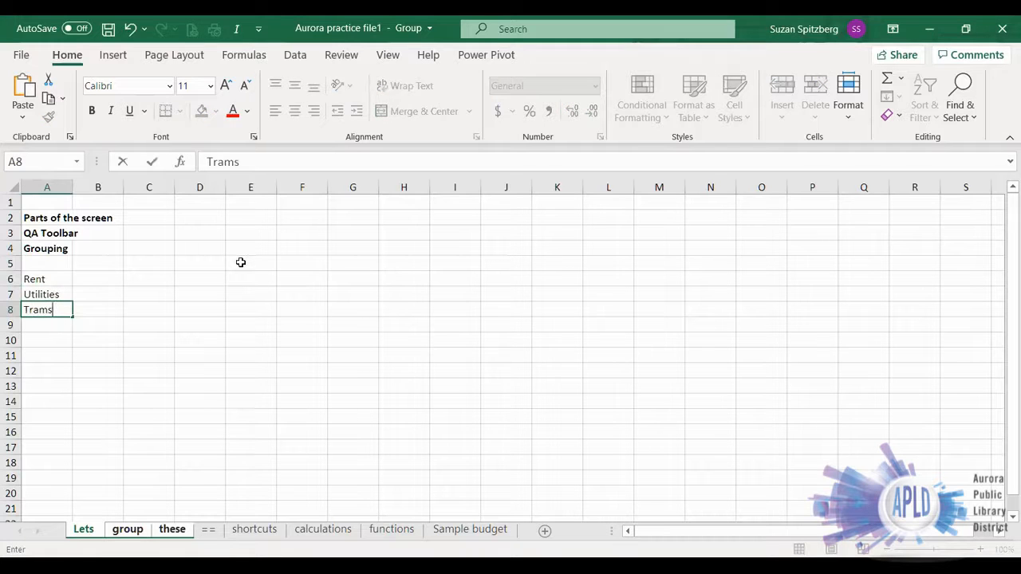
key(BackSpace)
key(BackSpace)
key(BackSpace)
text(ns.)
click(41, 338)
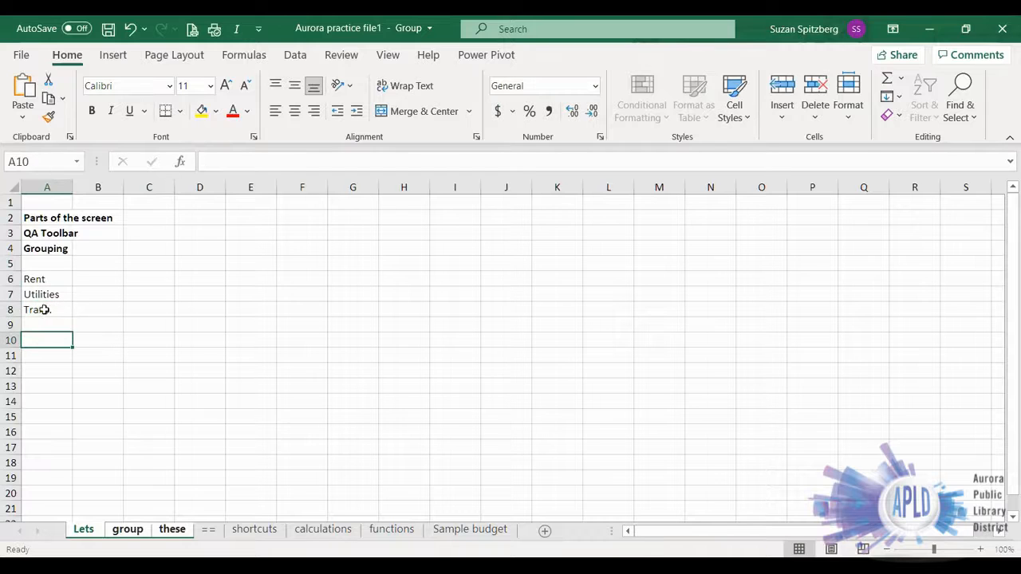
- Check column A on the group and these sheets for the entered labels, and return to the Lets sheet
click(127, 531)
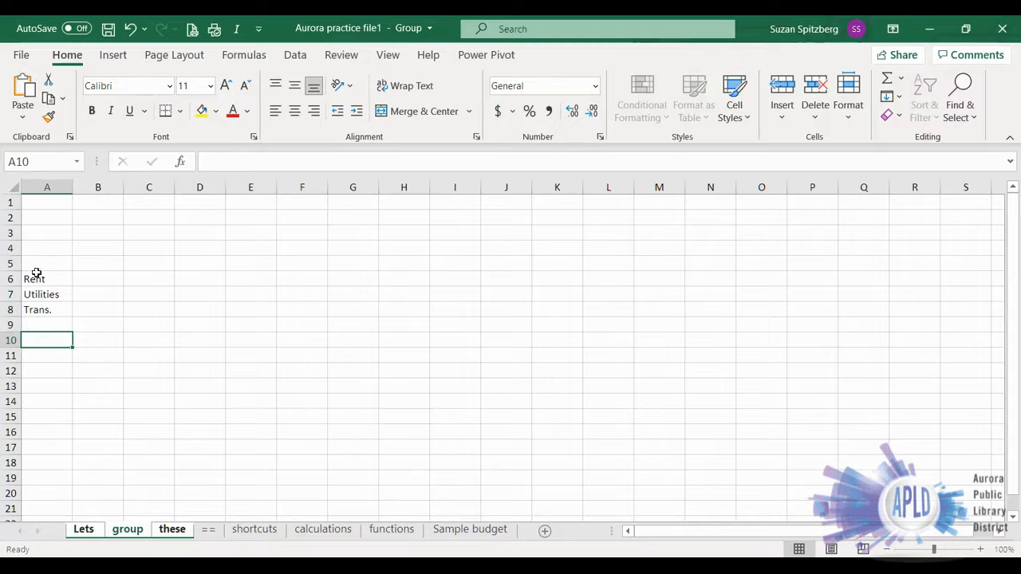
ctrl+click(172, 531)
click(83, 530)
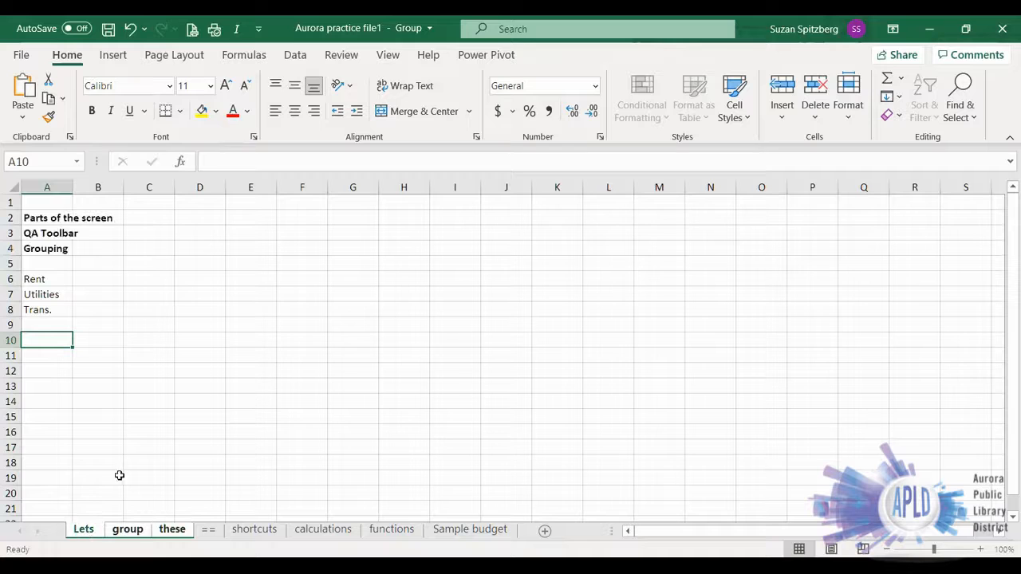
- Enter 750 as the Rent amount in cell B6 across the grouped sheets, and ungroup the sheets
click(101, 280)
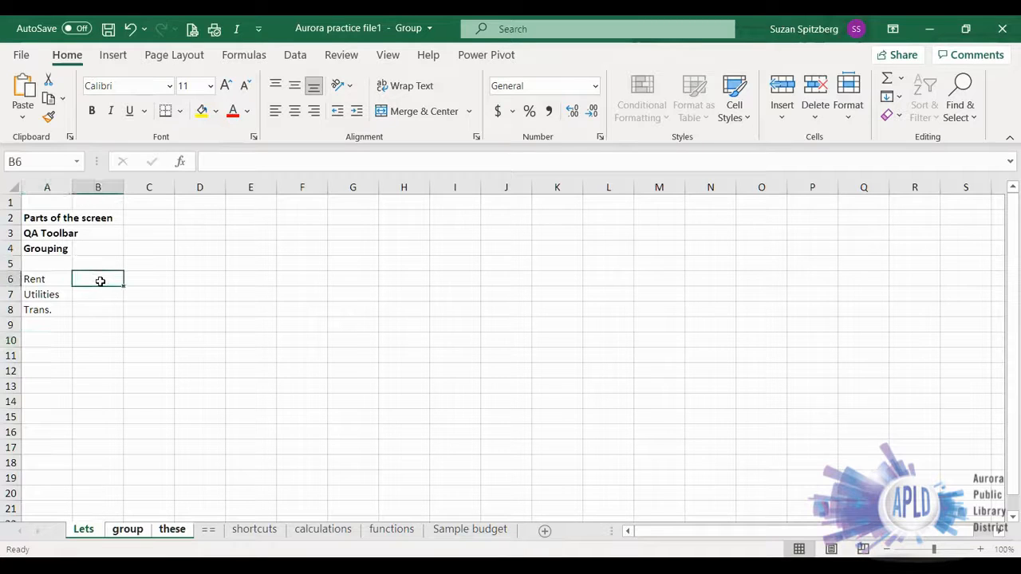
text(750)
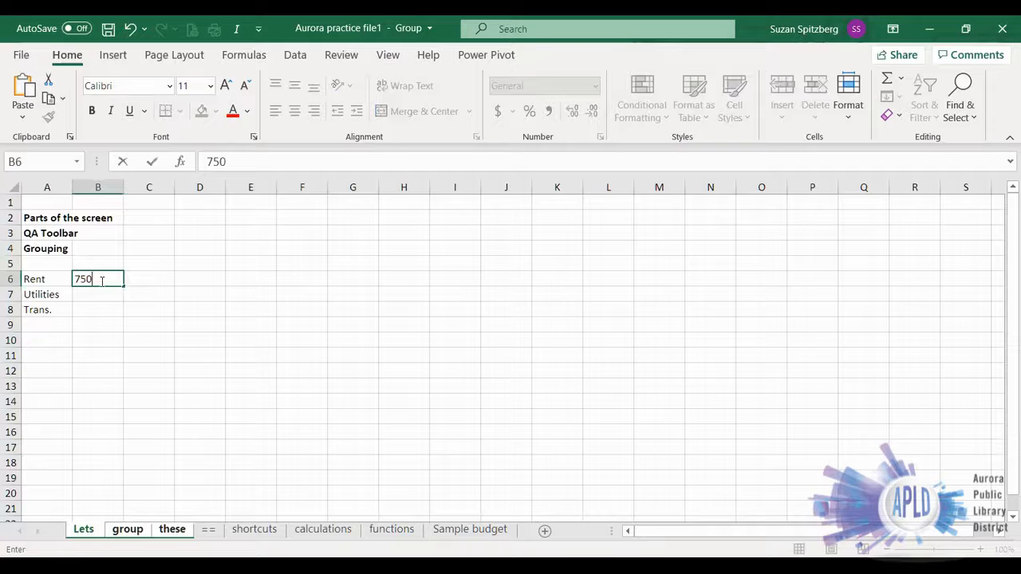
key(Return)
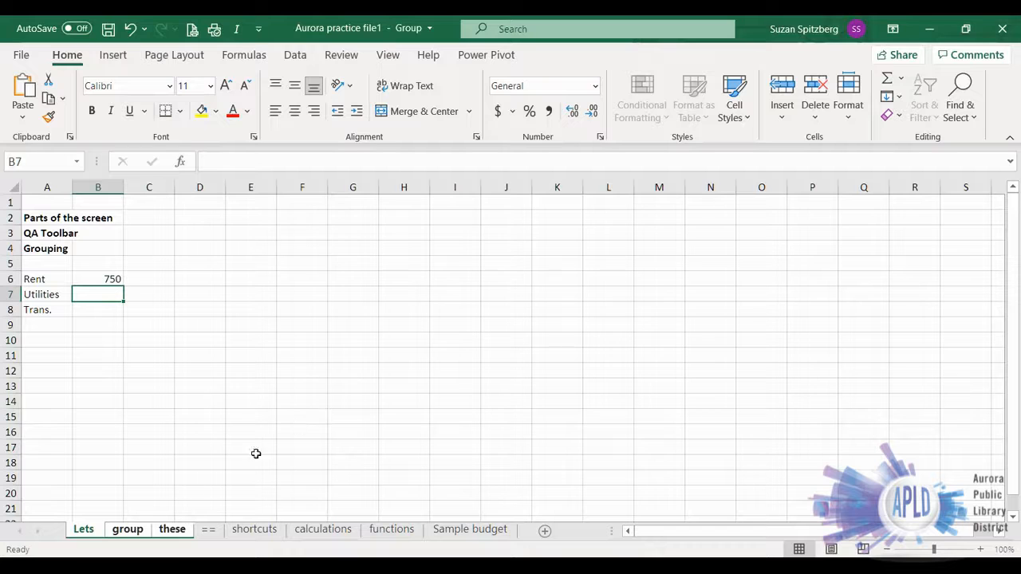
right_click(130, 533)
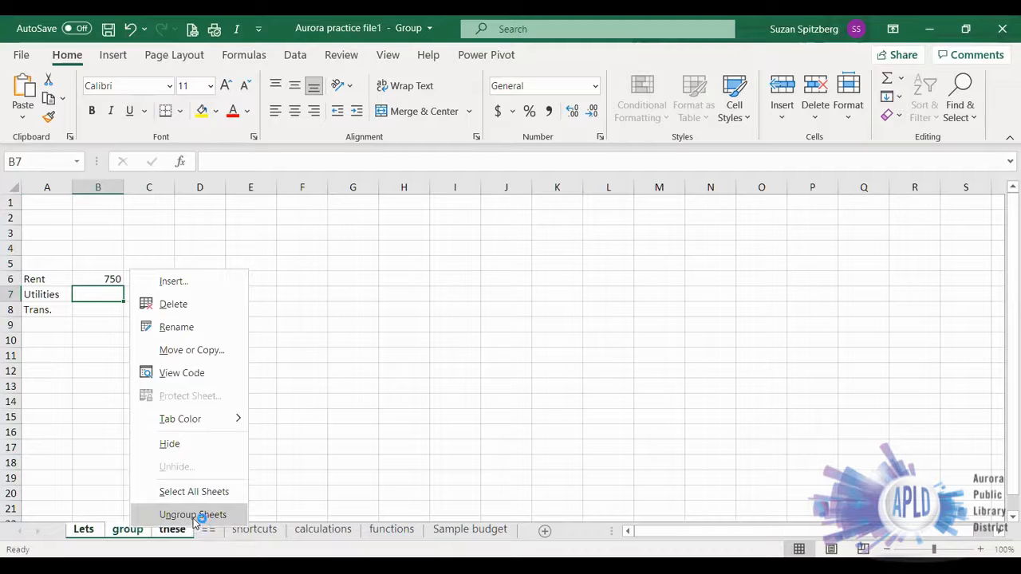
click(193, 515)
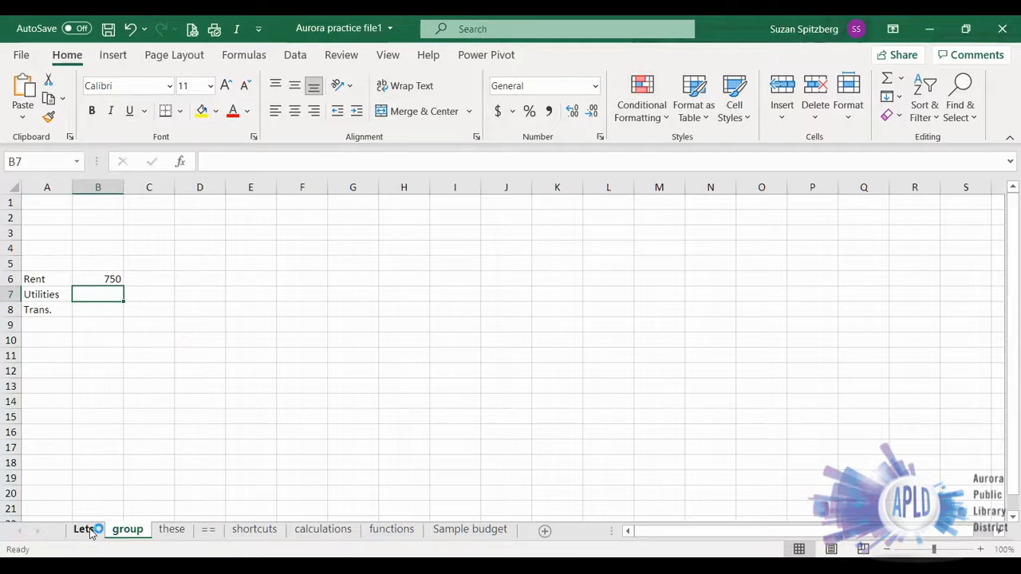
- Enter hello in cell A10 of the group sheet only
click(41, 335)
text(hello)
key(Return)
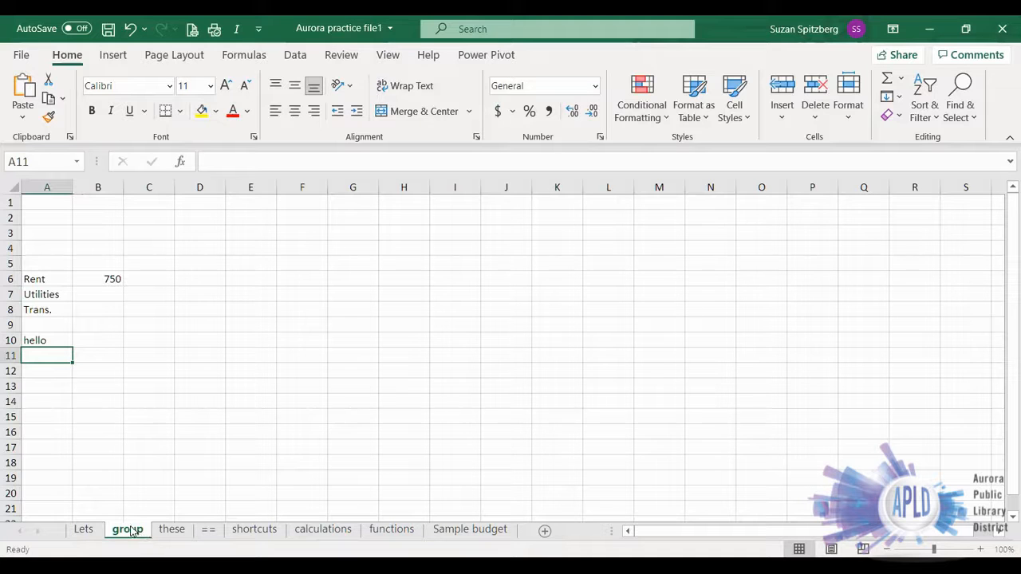
- Compare cell A10 on the Lets, group and these sheets to see where the new entry appears
click(81, 530)
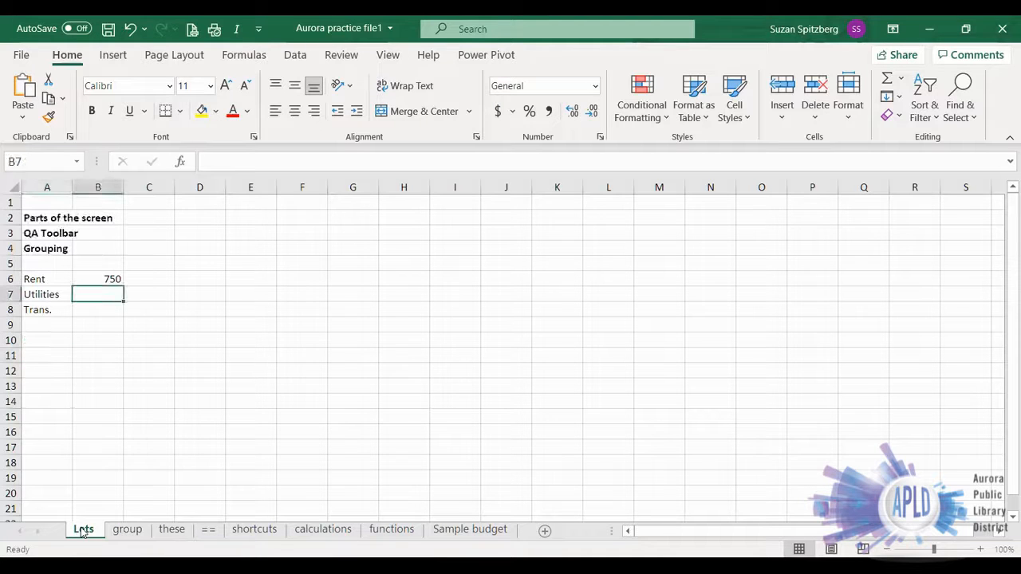
click(169, 531)
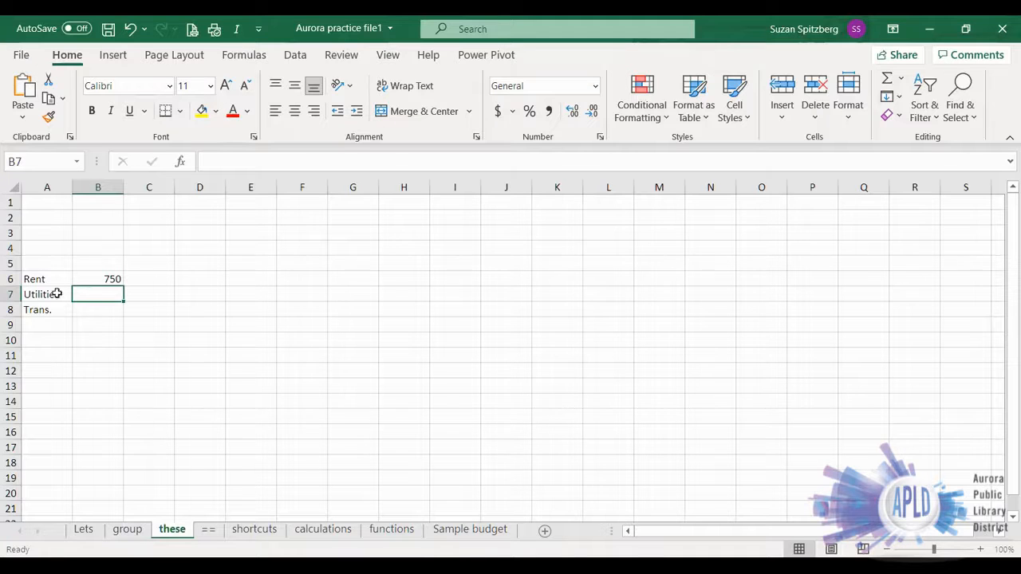
click(83, 529)
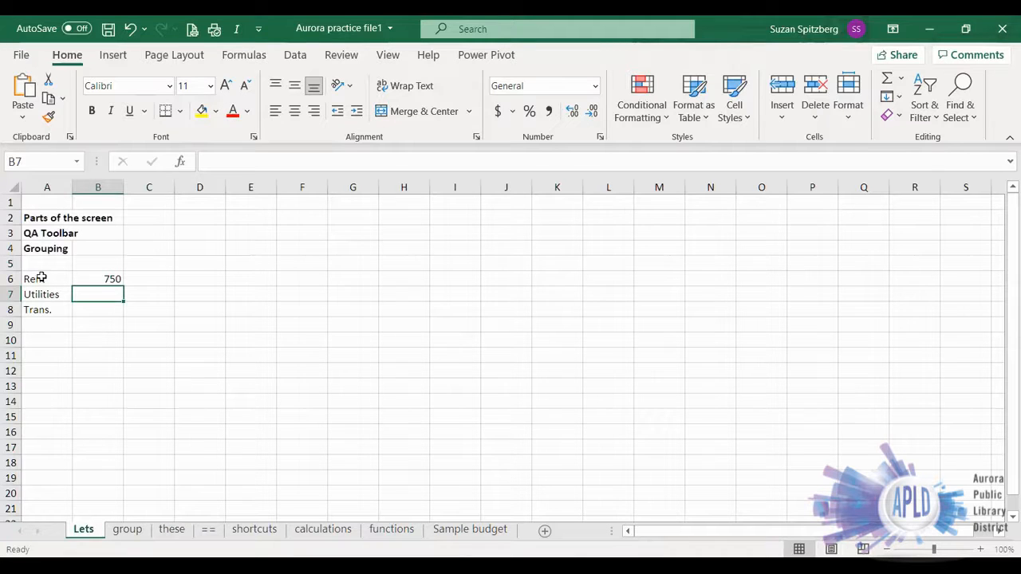
click(127, 529)
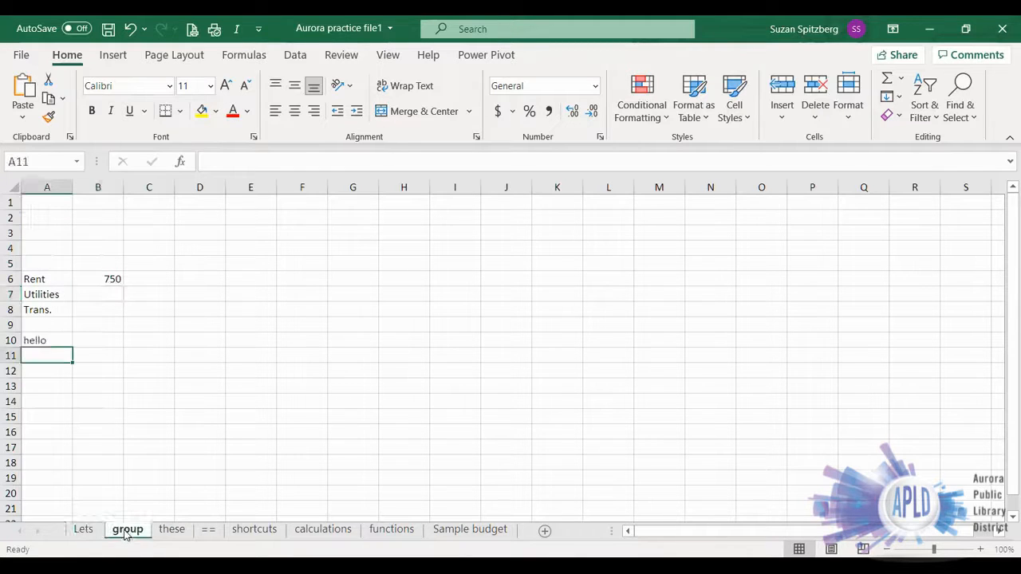
click(171, 530)
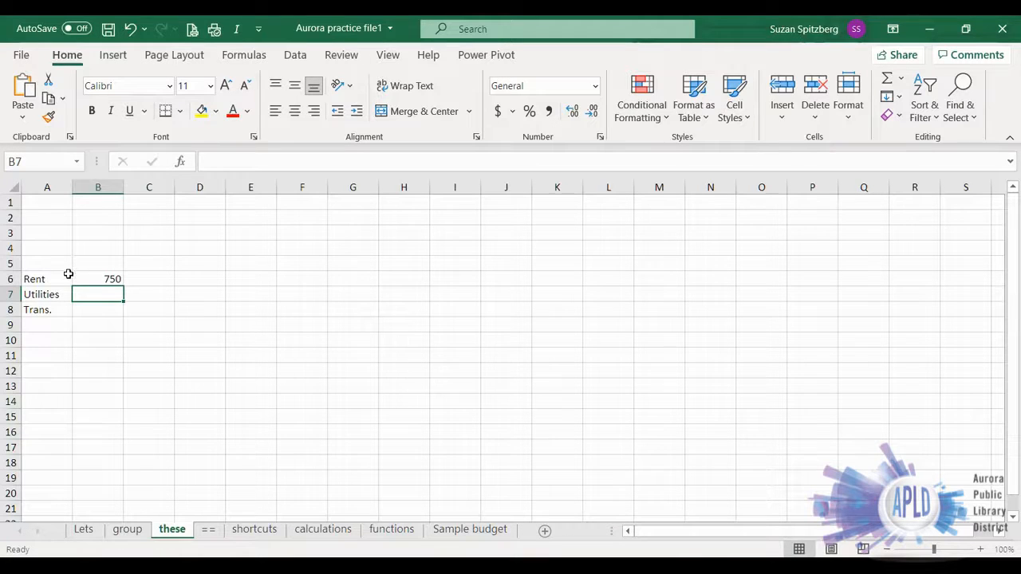
- On the shortcuts sheet, autofill the abbreviated weekday series from sun in A1 across to K1
click(253, 532)
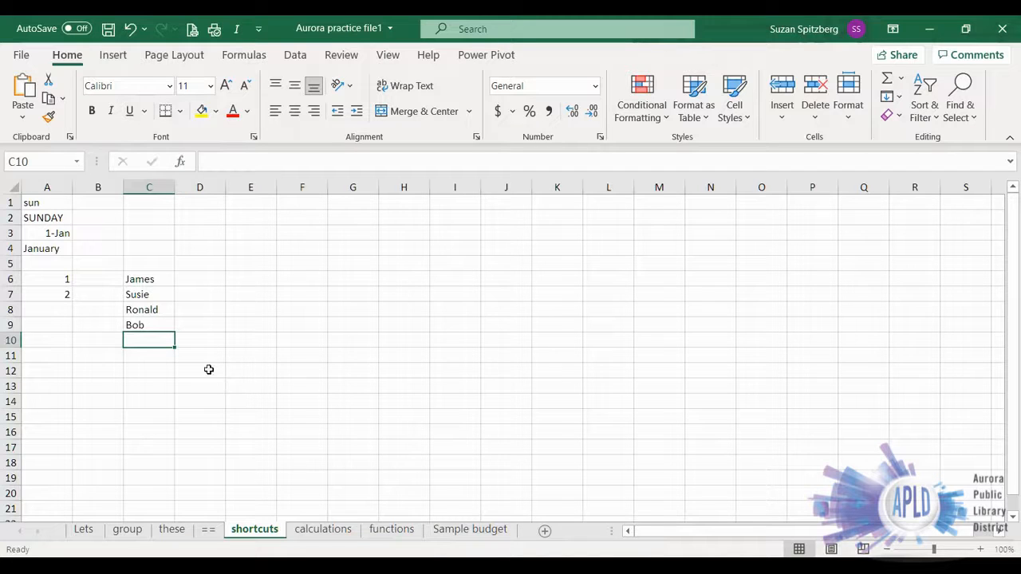
click(27, 201)
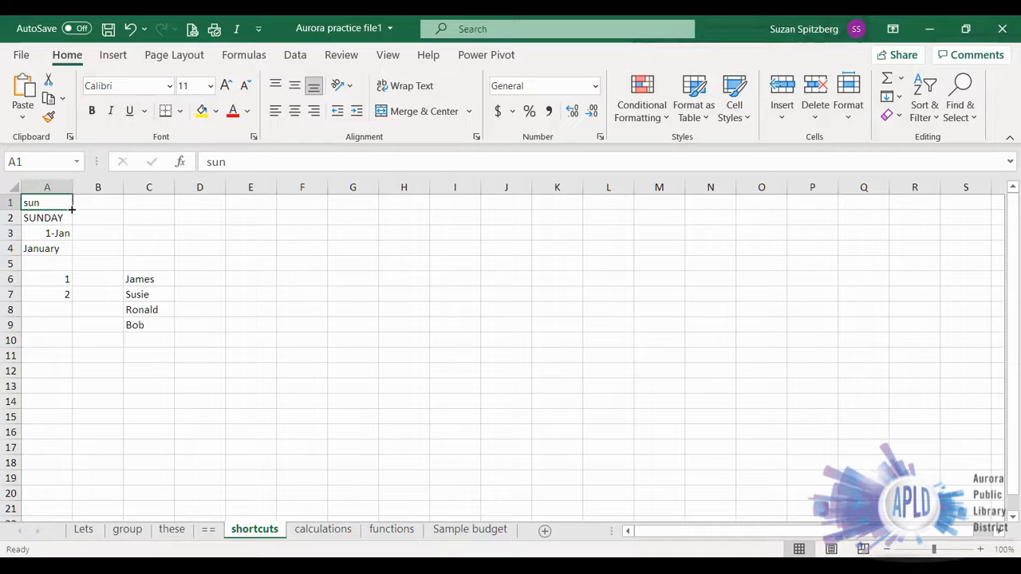
drag(72, 209, 72, 209)
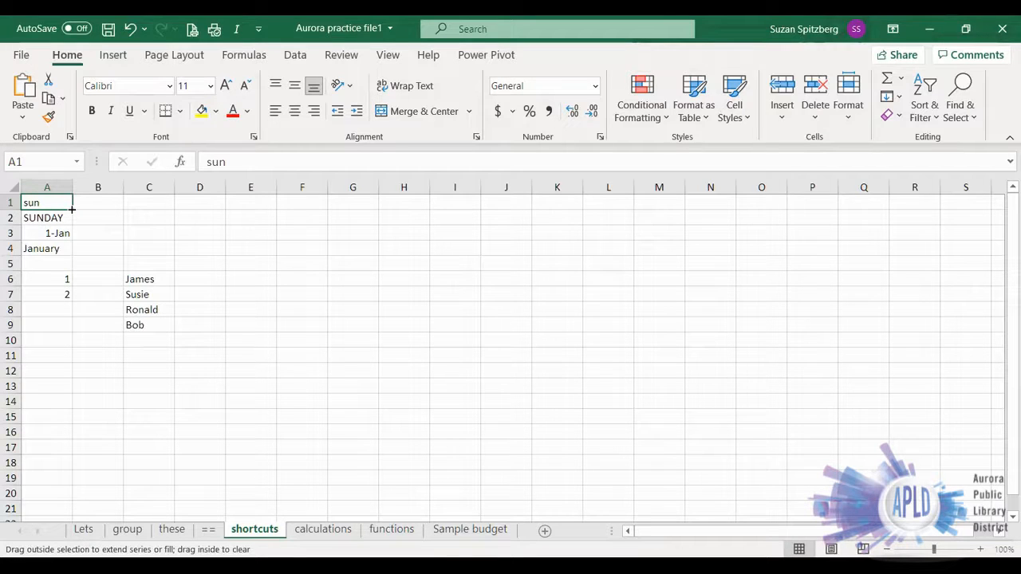
drag(71, 209, 368, 208)
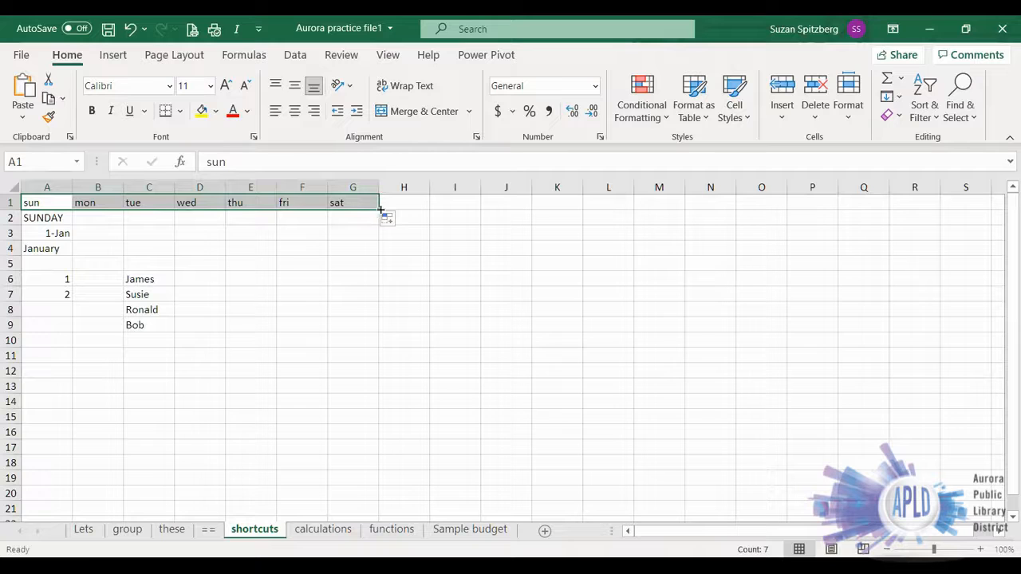
drag(553, 206, 555, 207)
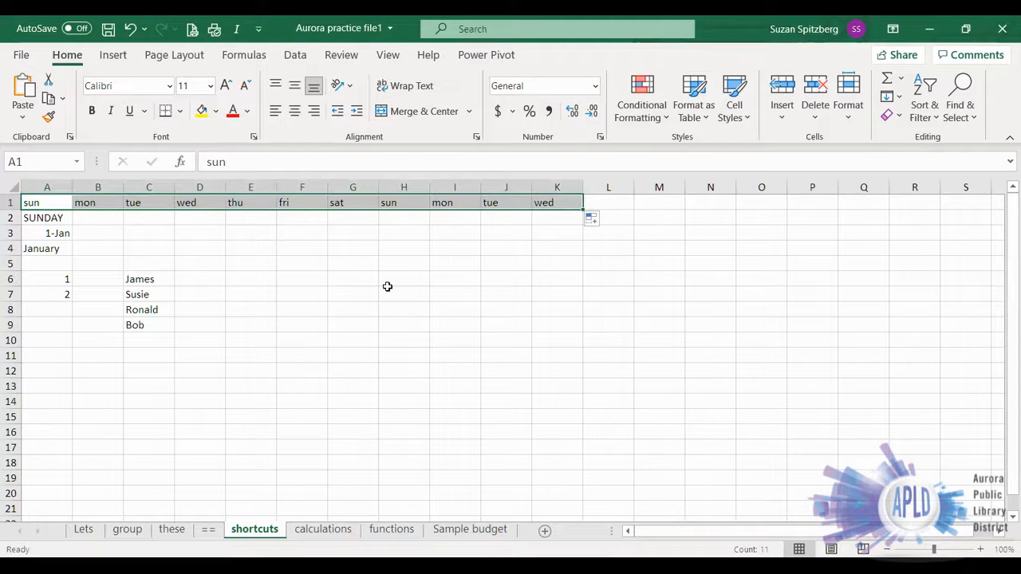
- Autofill the full weekday, date and month series from A2, A3 and A4 across to column J
click(37, 217)
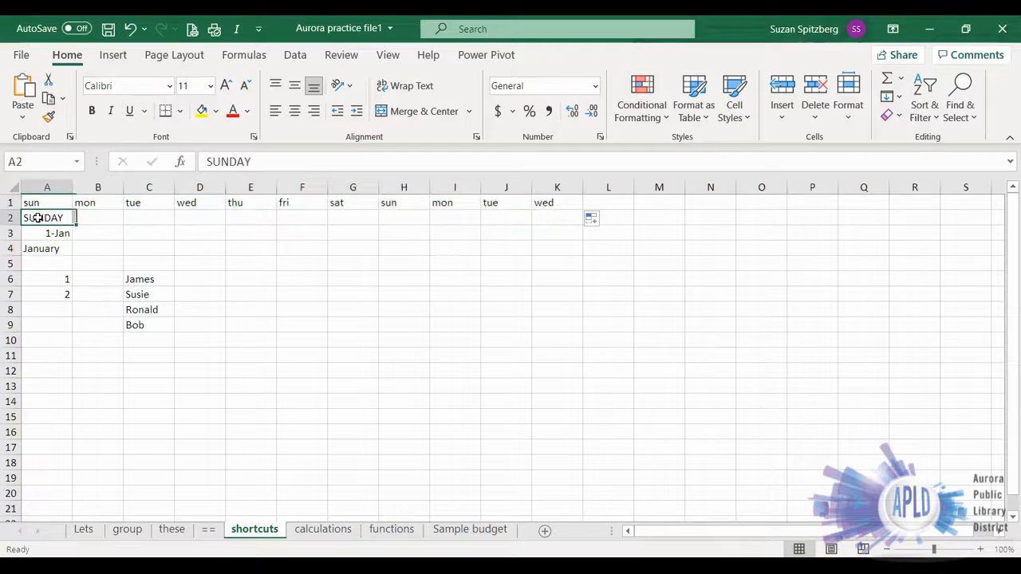
drag(72, 224, 526, 220)
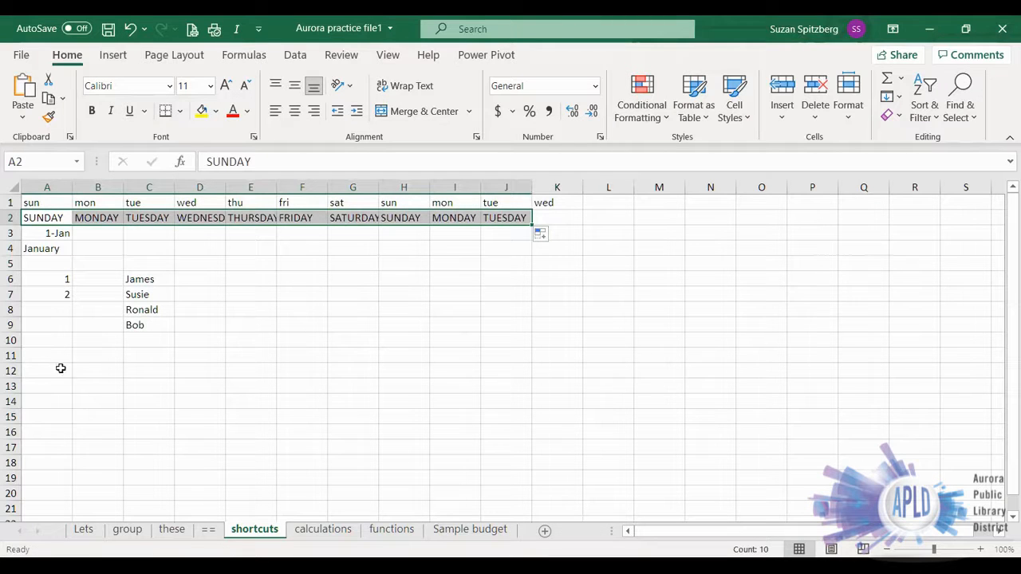
click(37, 235)
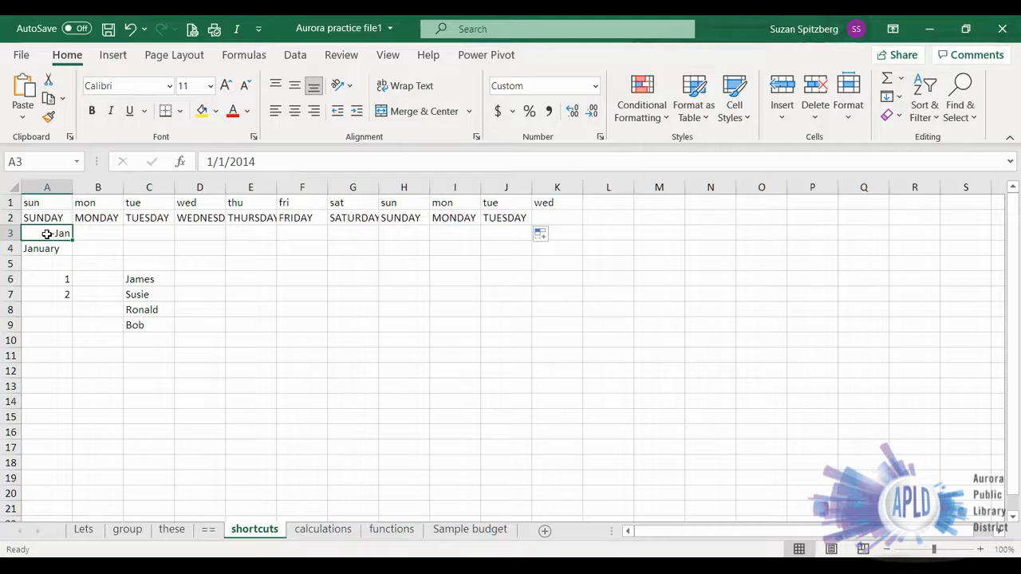
drag(72, 240, 531, 232)
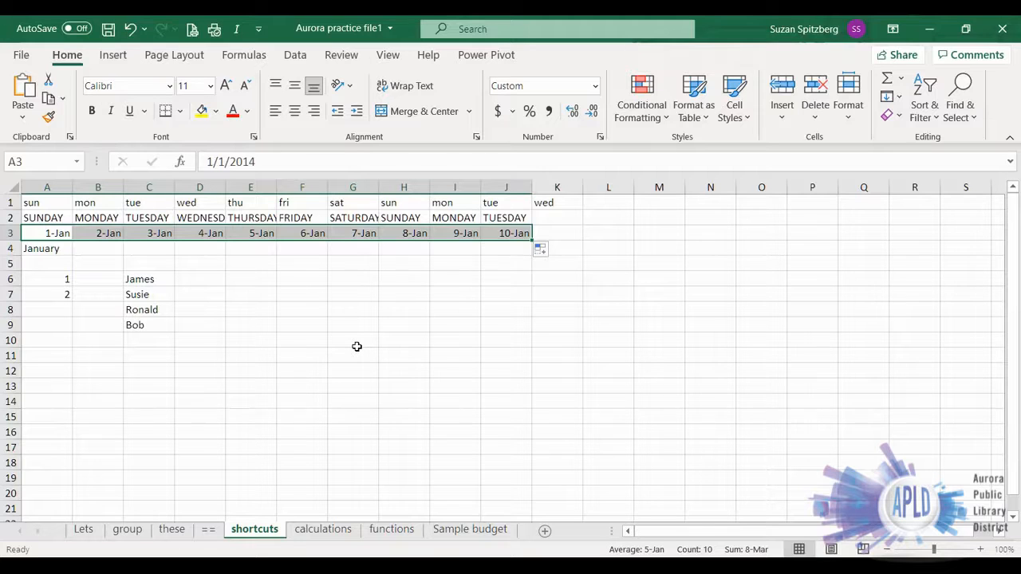
click(47, 253)
drag(72, 256, 492, 301)
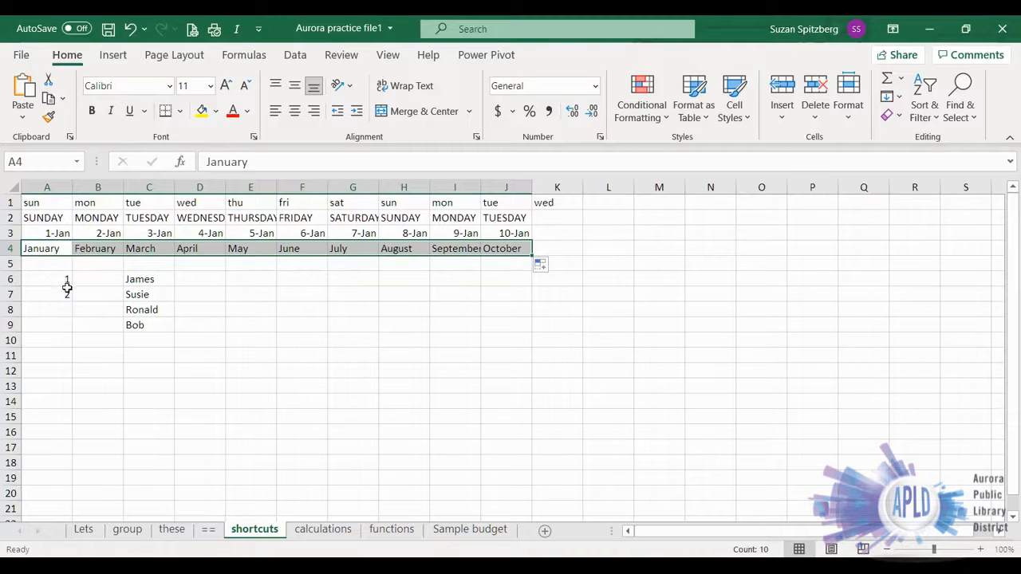
- Autofill the number series from 1 and 2 in A6:A7 down to A21
drag(48, 276, 45, 295)
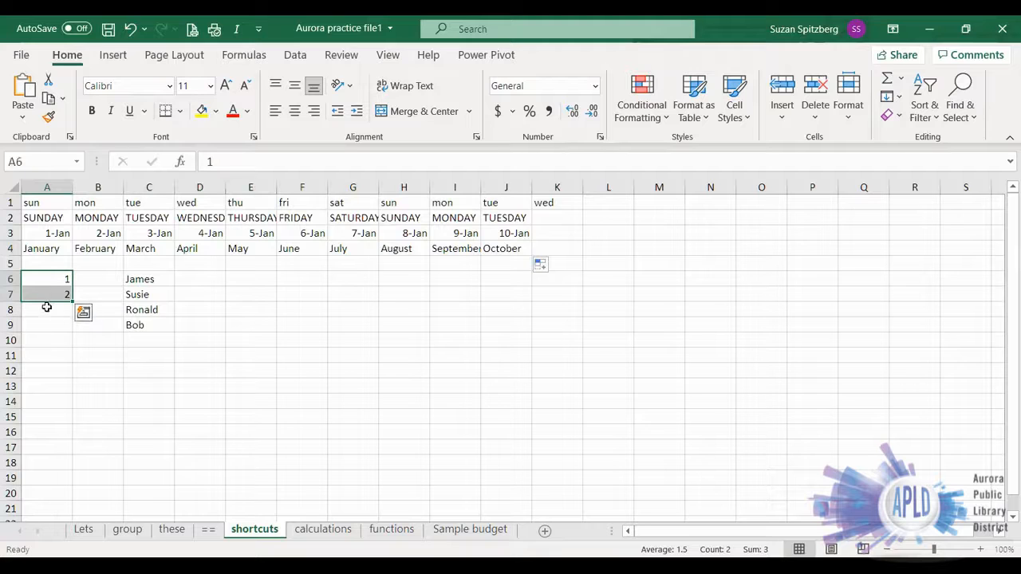
click(49, 277)
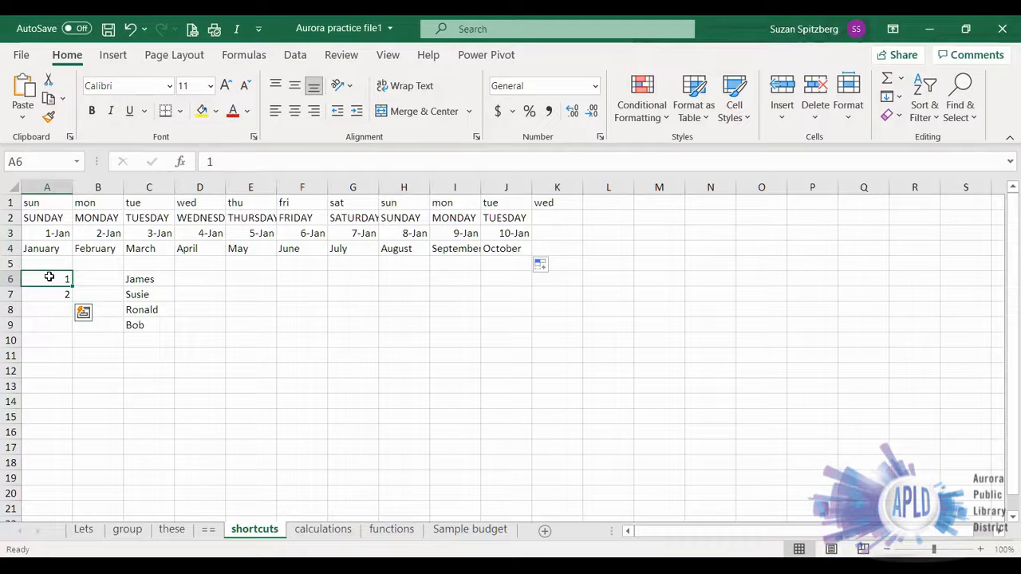
drag(49, 276, 68, 295)
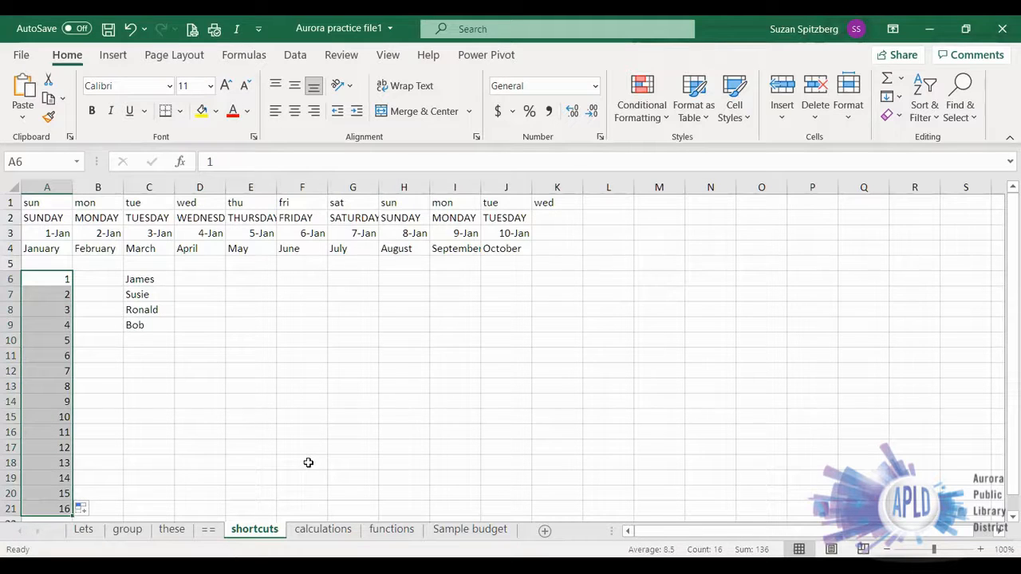
- Autofill the list of names in C6:C9 down to C20, and deselect the filled range
drag(138, 281, 137, 323)
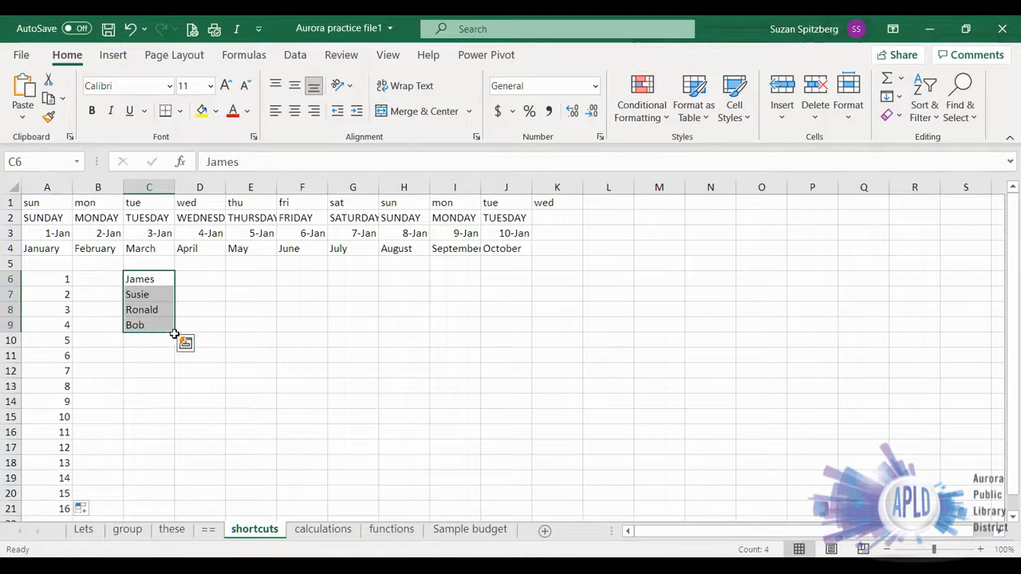
drag(175, 334, 175, 342)
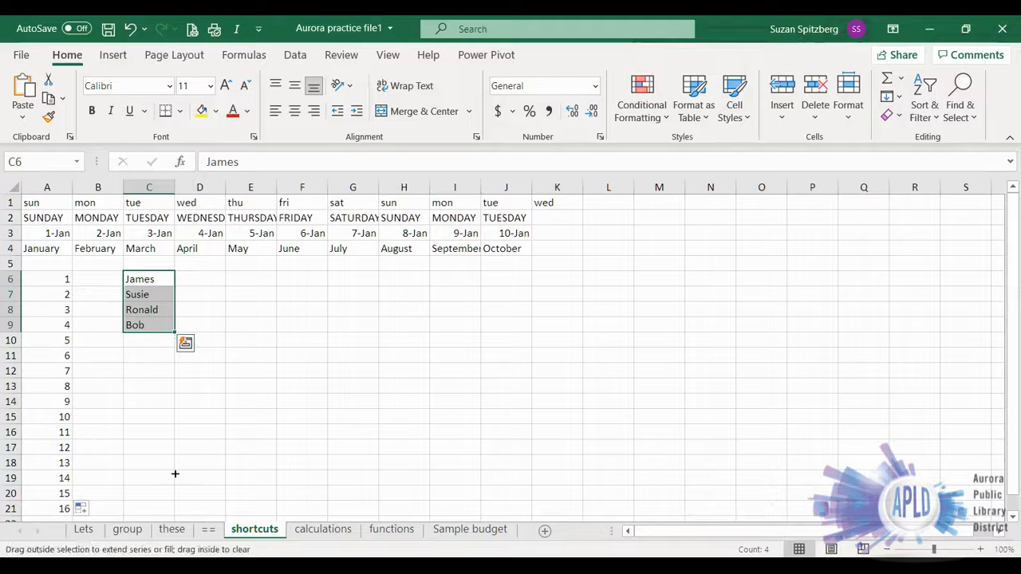
drag(174, 473, 174, 494)
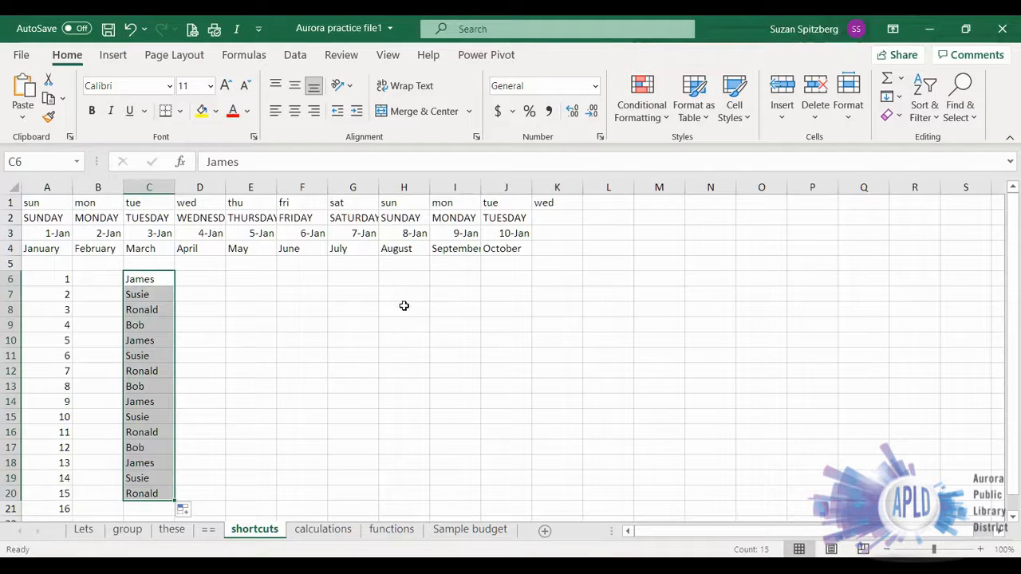
click(249, 283)
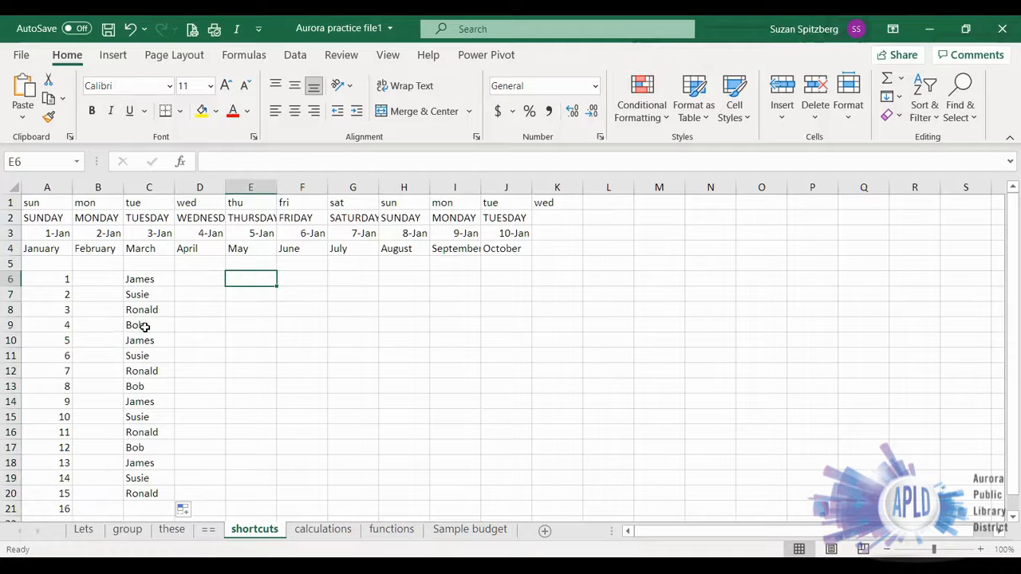
- Open the calculations sheet and select the range A1:F1
click(322, 530)
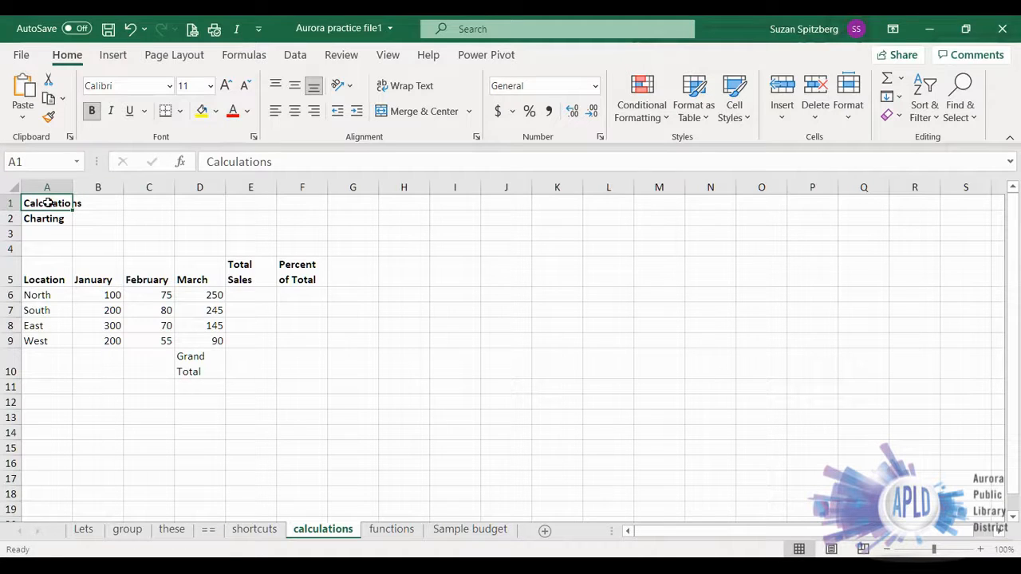
drag(48, 203, 306, 202)
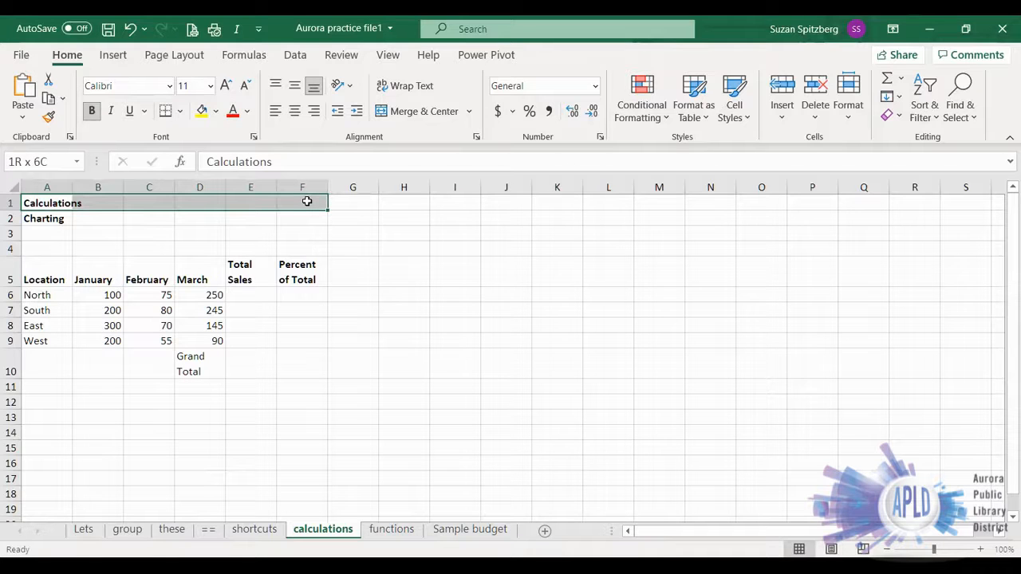
drag(306, 201, 301, 209)
- Select the separate ranges H3:H12, K3:K12, M3:M12, G5:M5 and G8:M8 together, and clear the selection
drag(392, 233, 403, 403)
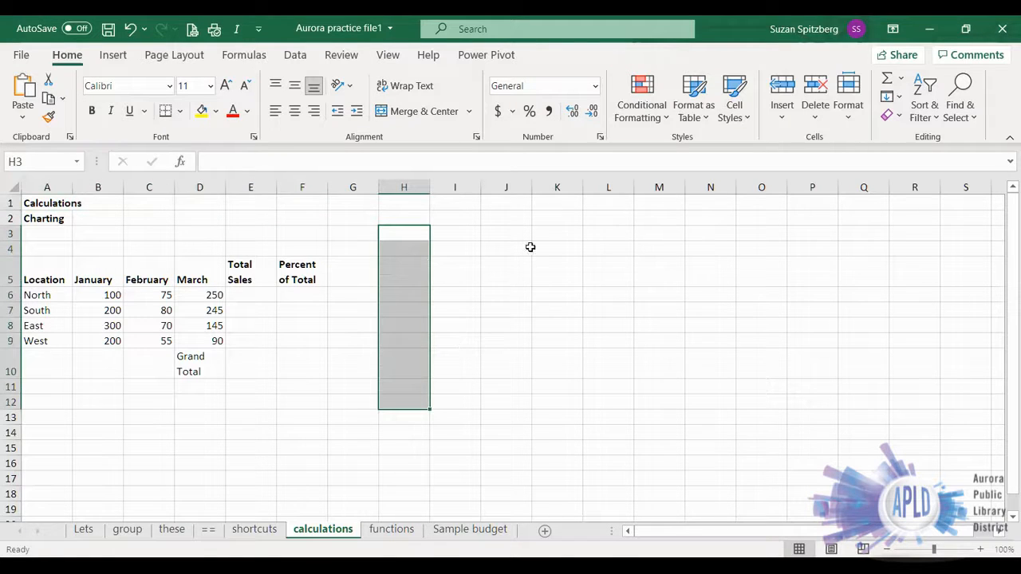
drag(548, 237, 571, 390)
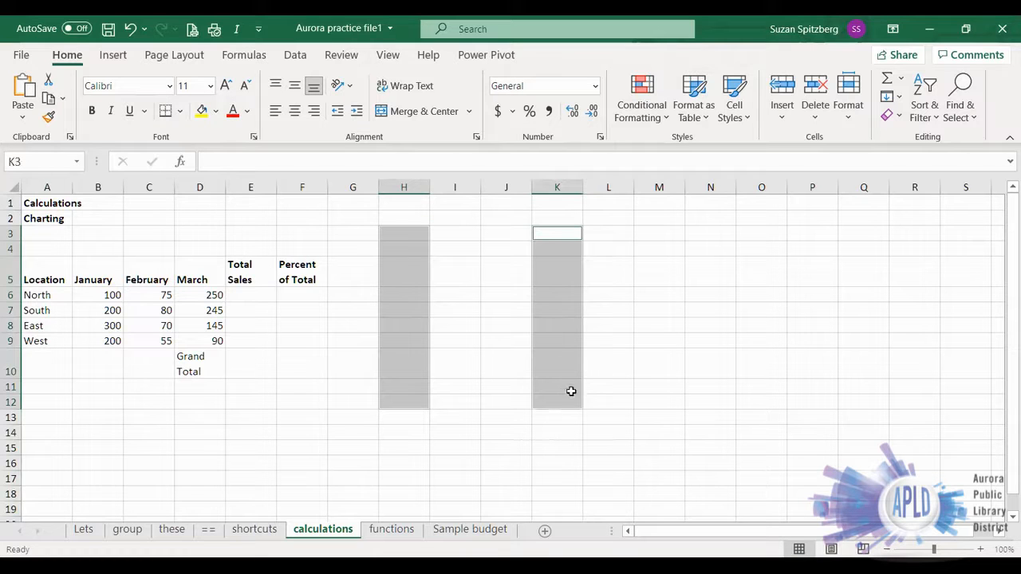
drag(657, 237, 674, 405)
drag(352, 272, 664, 271)
drag(352, 330, 668, 324)
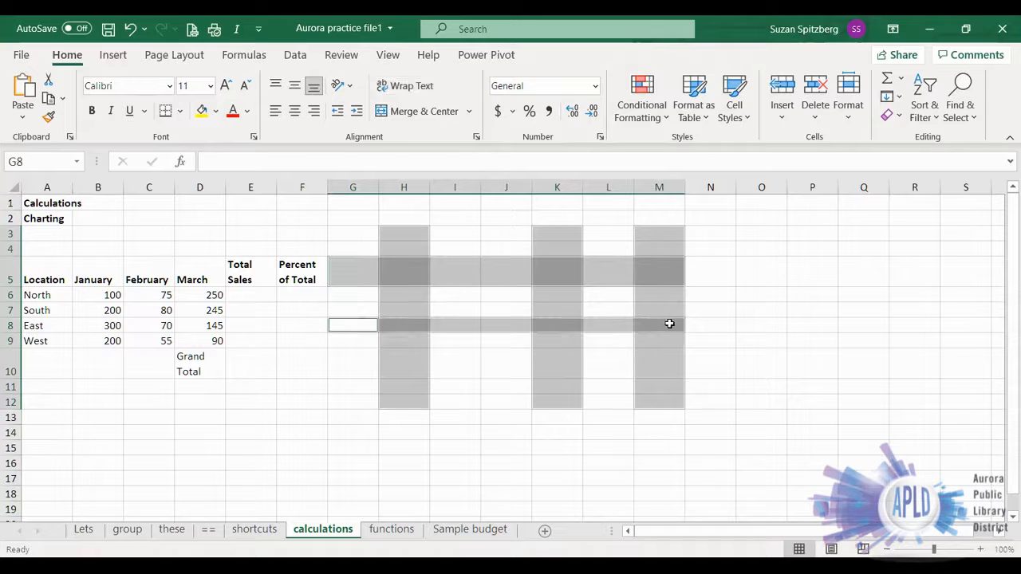
click(711, 275)
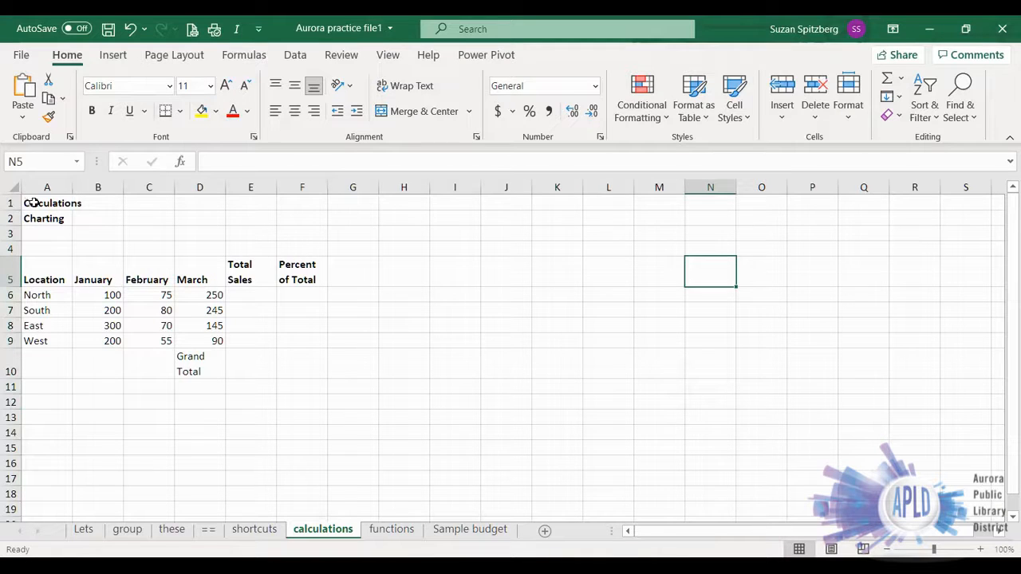
- Merge and center the Calculations title across A1:F1 and the Charting title across A2:F2
drag(30, 203, 301, 204)
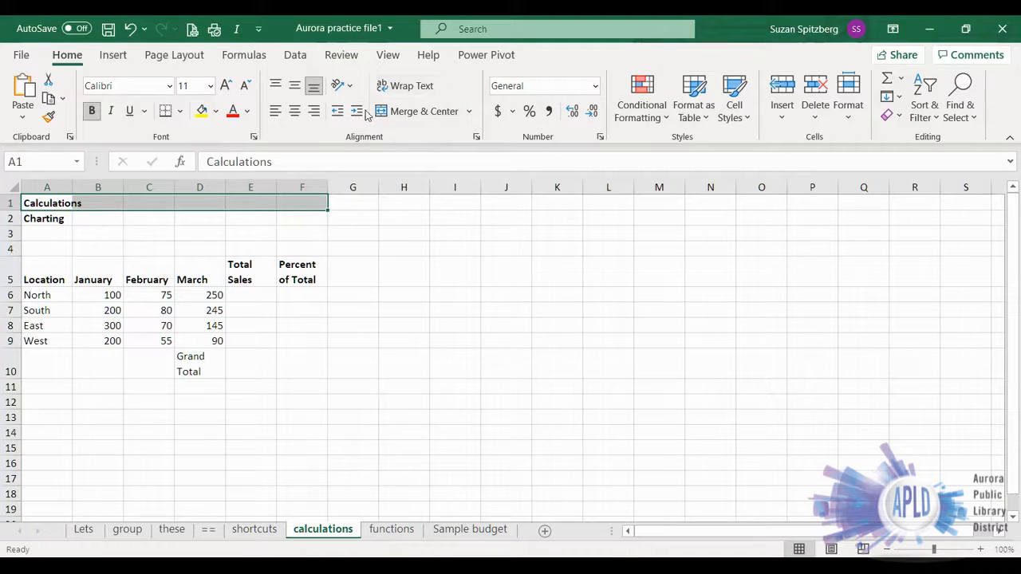
click(413, 114)
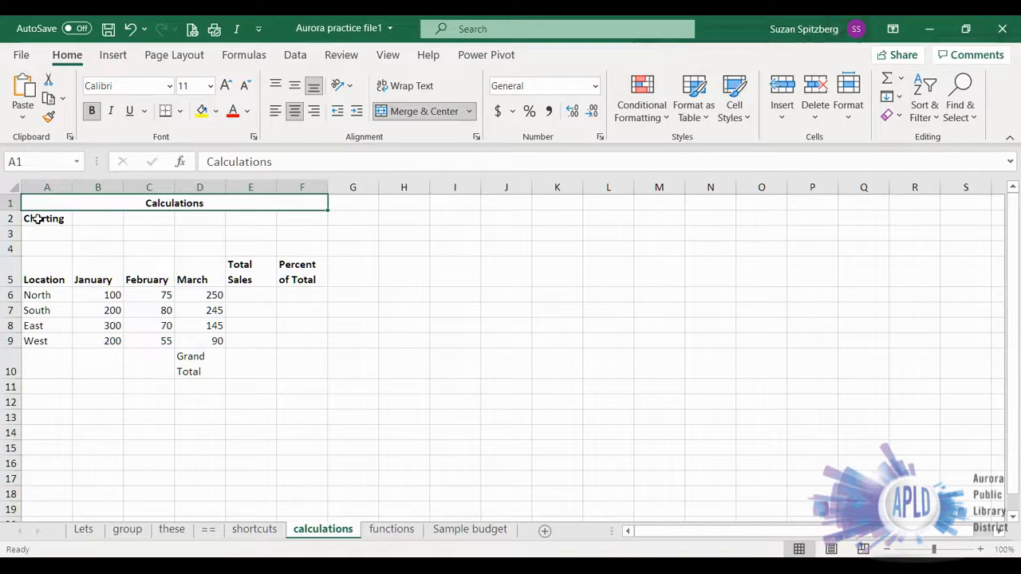
click(70, 218)
drag(70, 218, 312, 214)
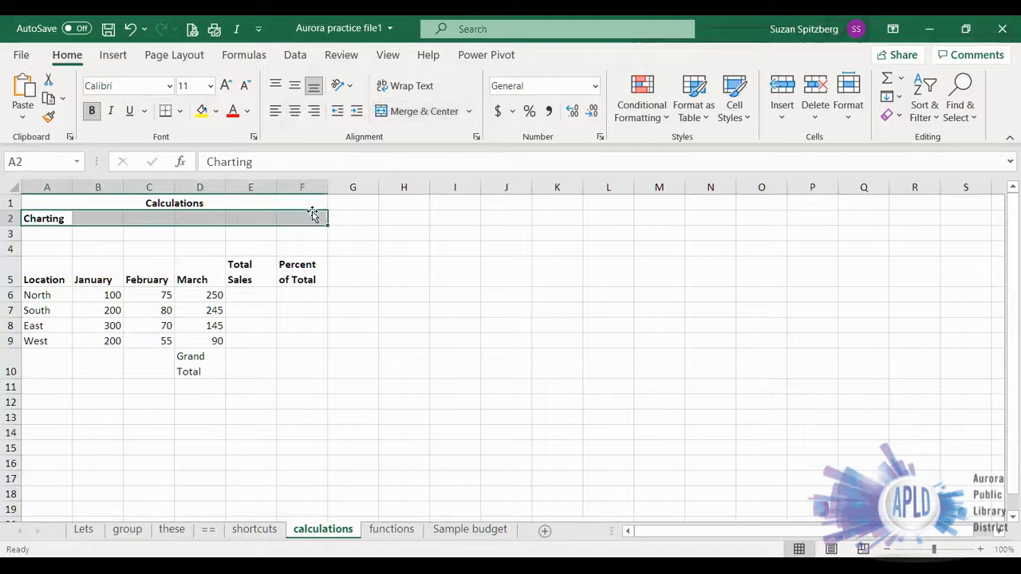
click(411, 116)
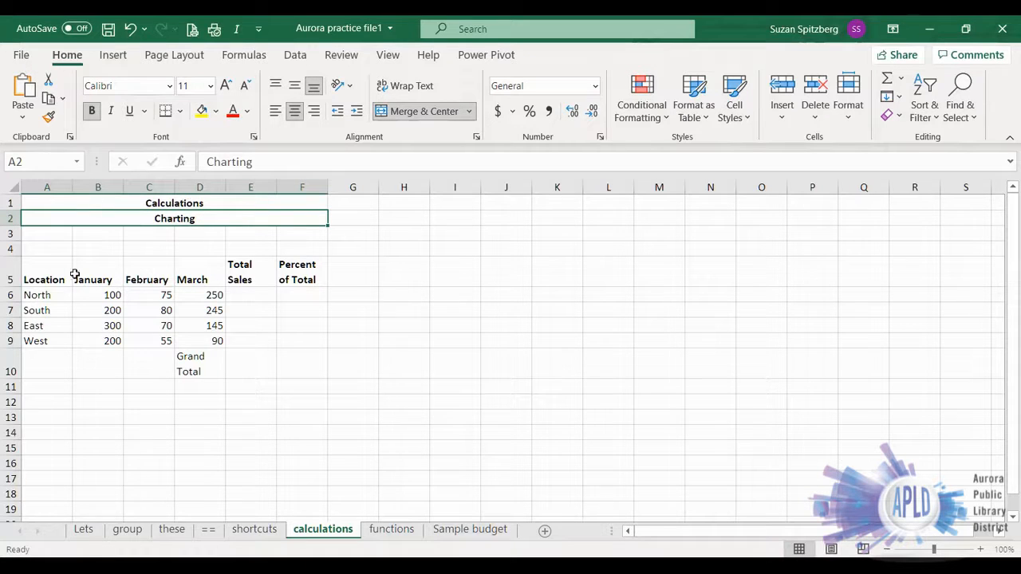
- Change the font color of the Calculations and Charting titles to red
drag(35, 201, 42, 217)
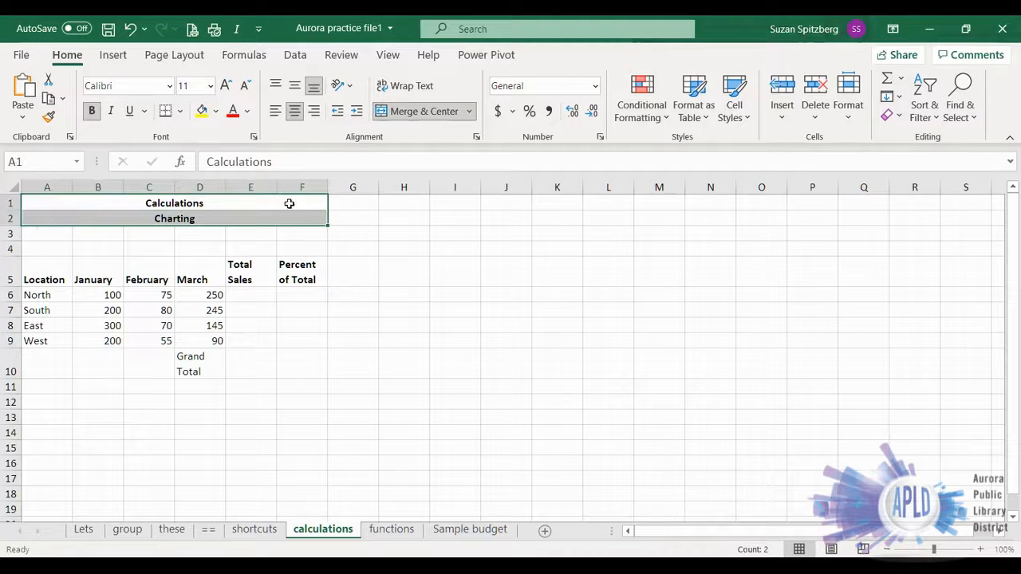
click(231, 112)
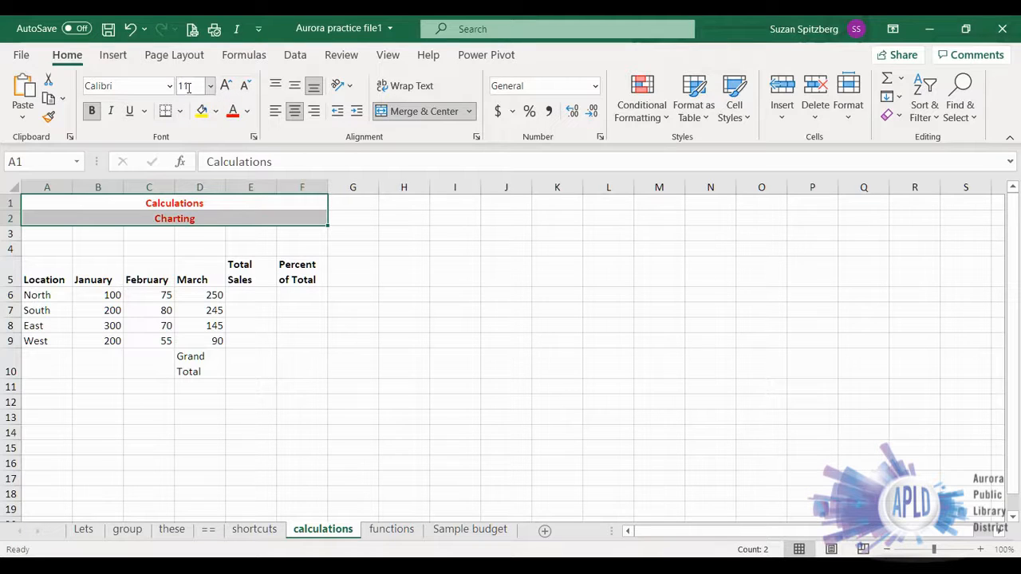
- Set the font size of the Calculations and Charting titles to 12
click(225, 86)
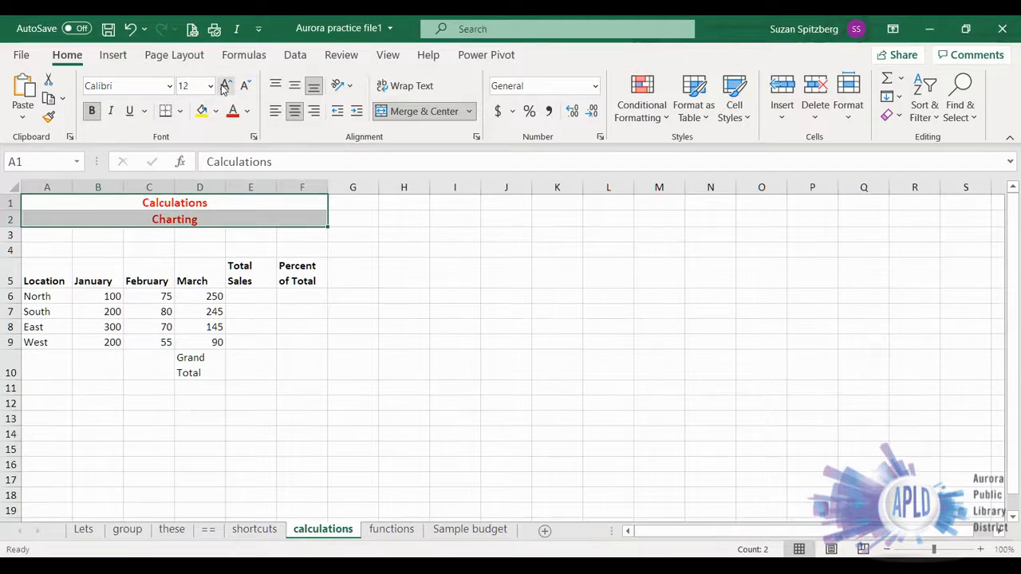
click(225, 85)
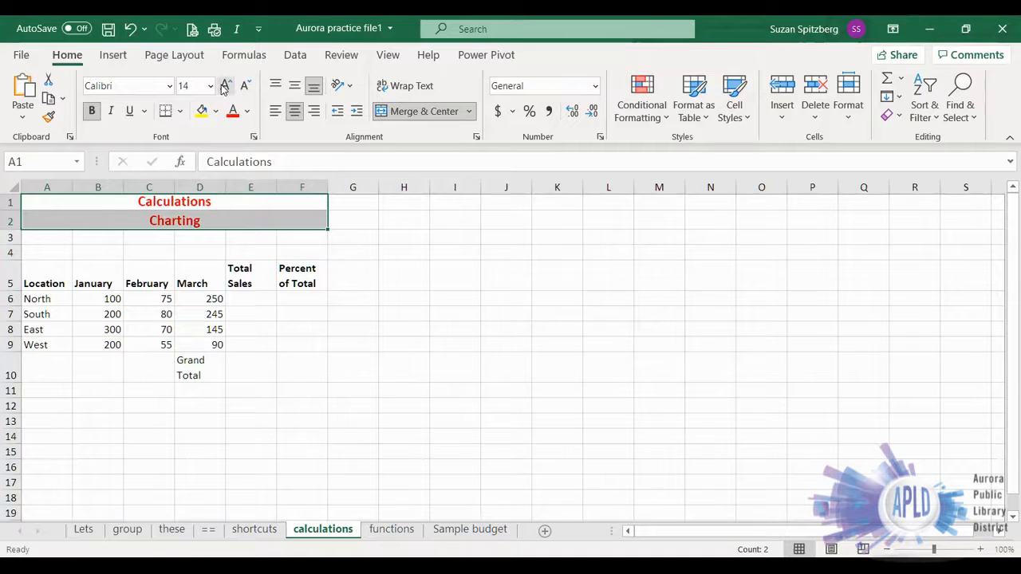
click(225, 86)
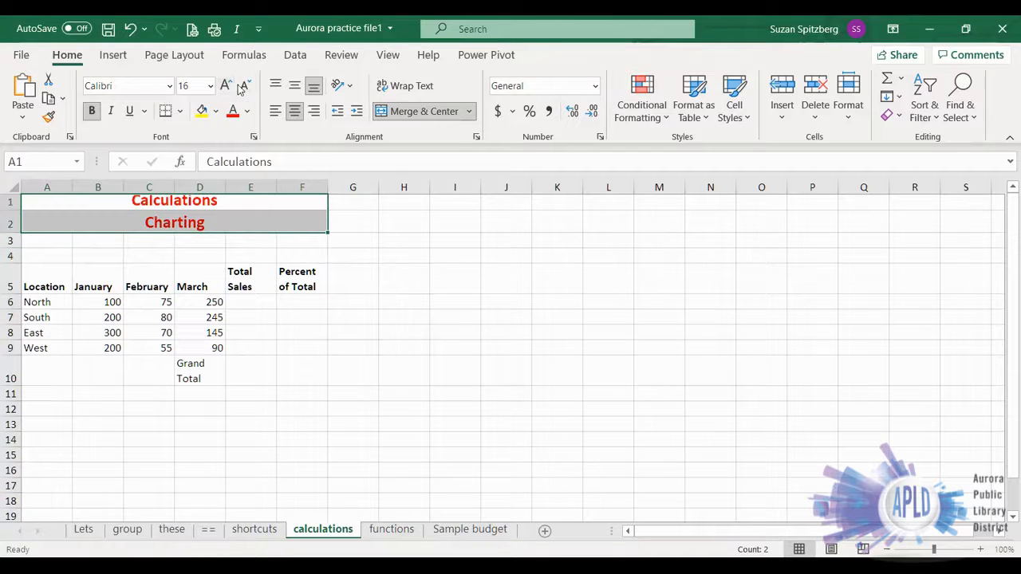
click(245, 86)
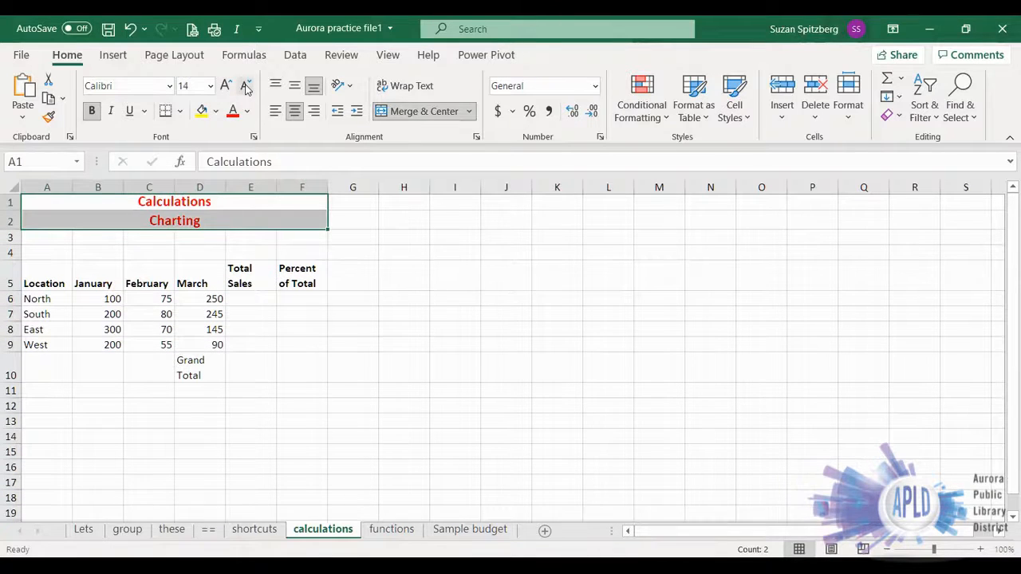
click(246, 86)
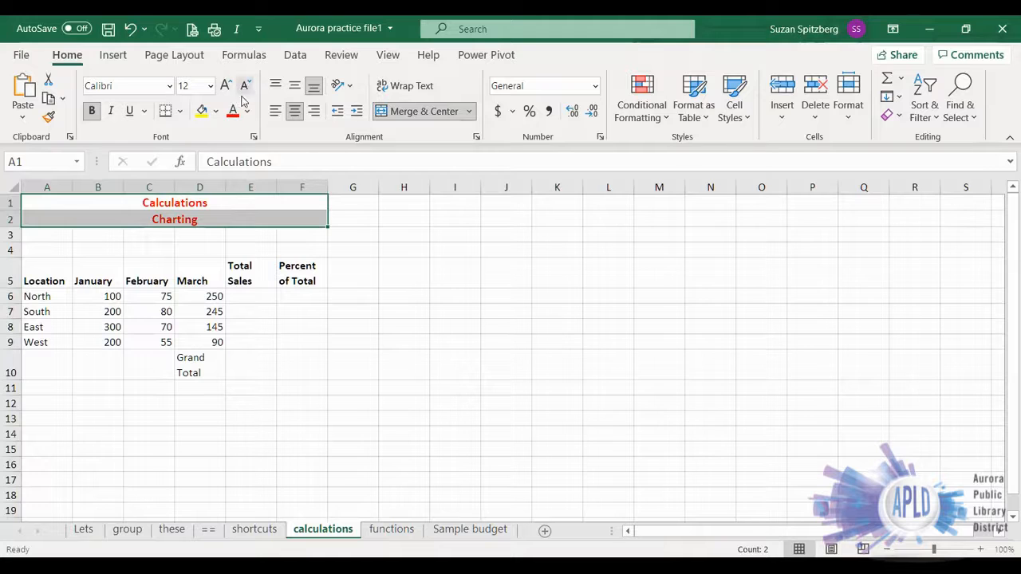
- Fill the header cells A5:F5 with yellow and clear the selection
drag(32, 270, 300, 271)
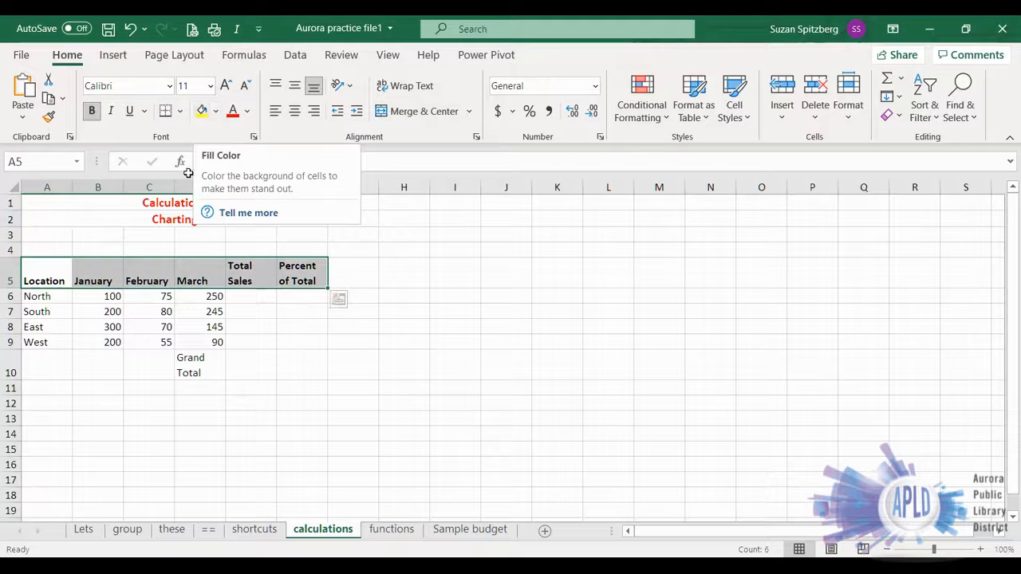
click(202, 112)
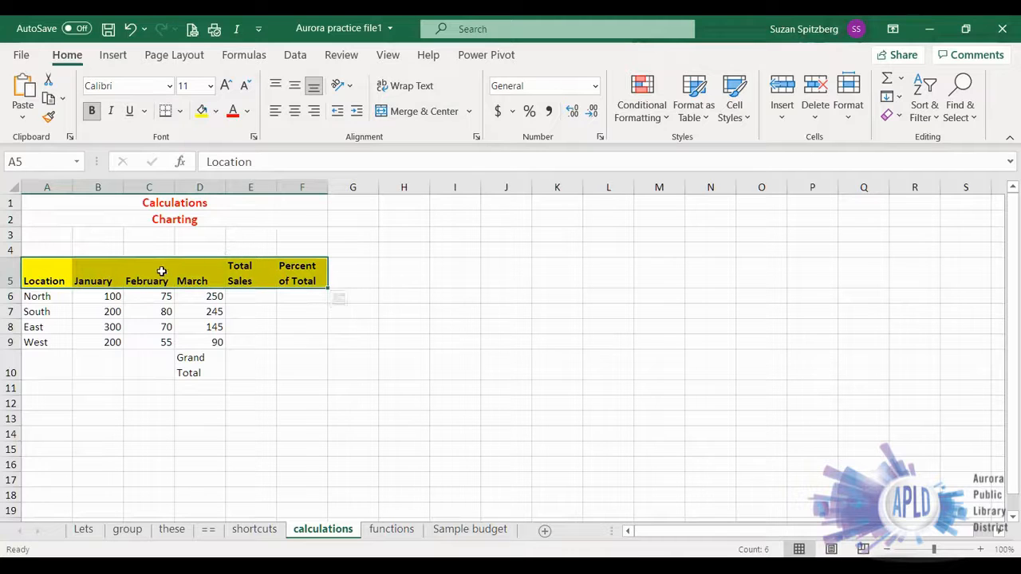
click(466, 261)
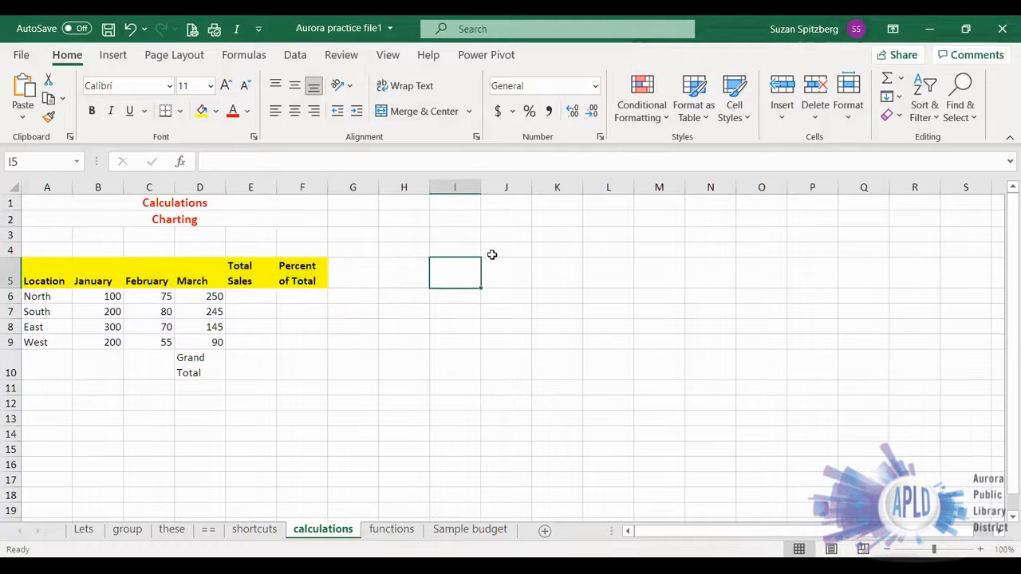
- Change the fill of the header cells A5:F5 to a light blue theme color and deselect them
drag(37, 270, 262, 271)
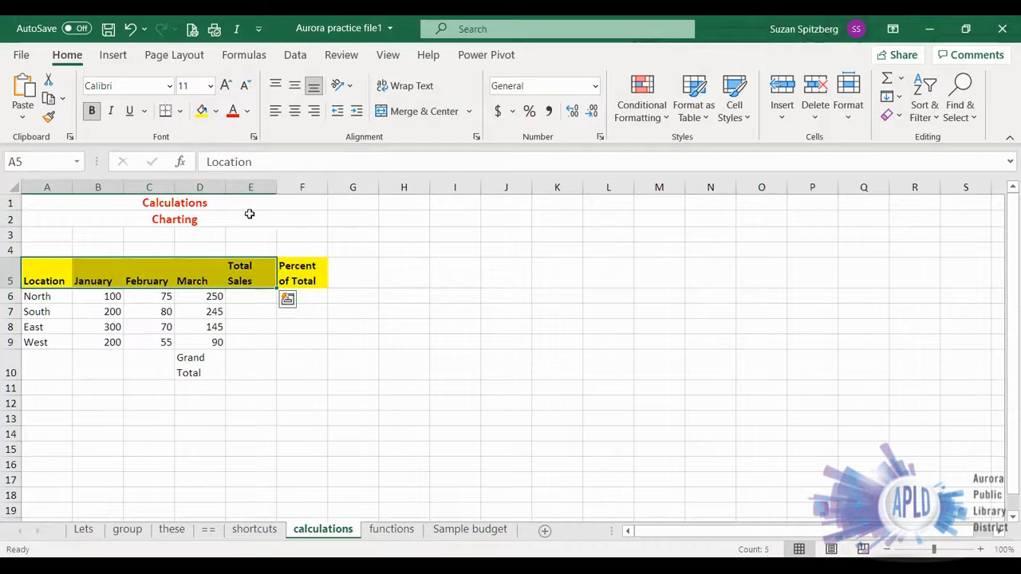
click(213, 114)
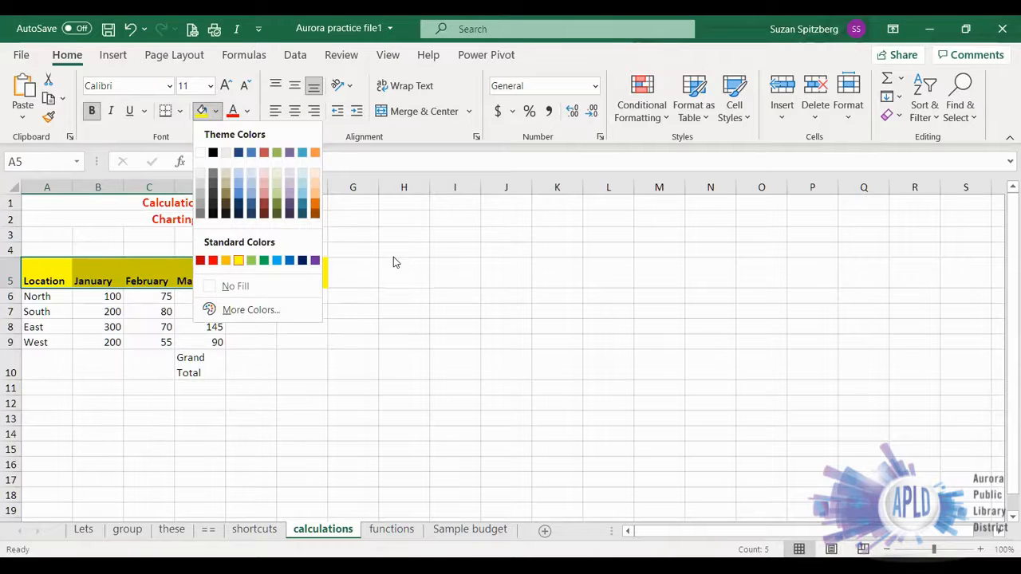
click(28, 269)
drag(27, 266, 315, 271)
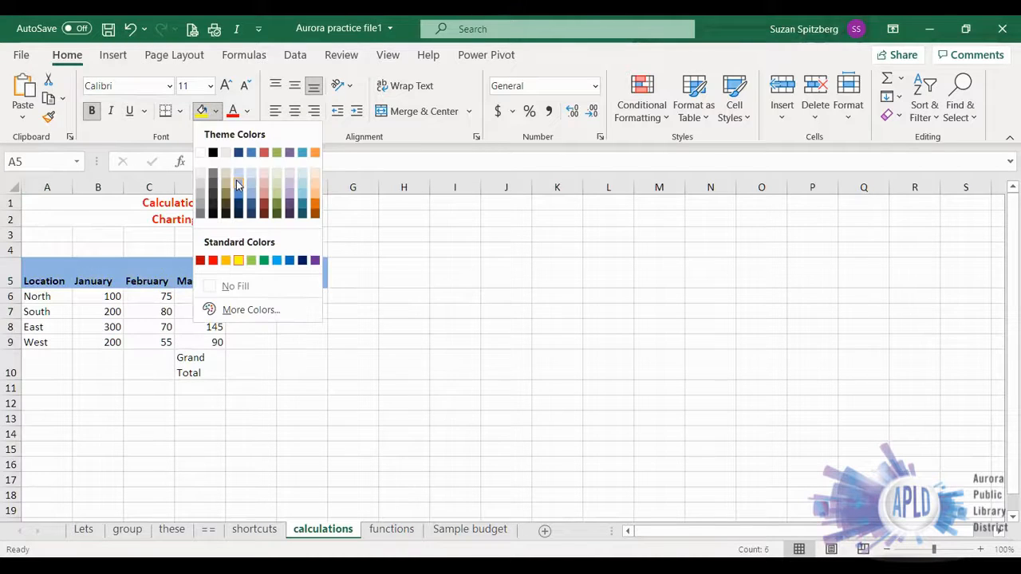
click(236, 181)
click(404, 247)
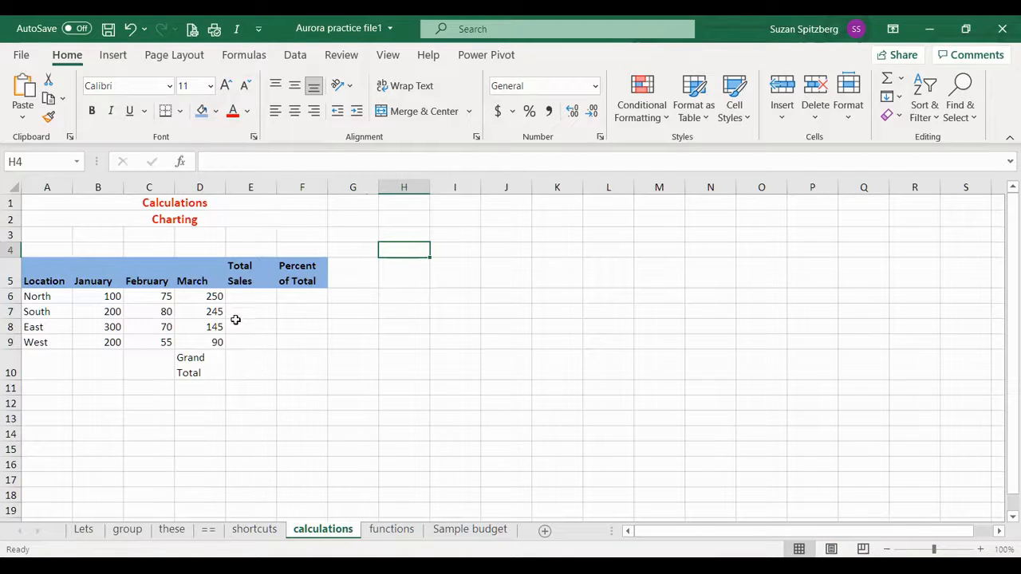
- Enter the formula =100+75+250 in E6 to total North's sales from typed numbers
click(244, 294)
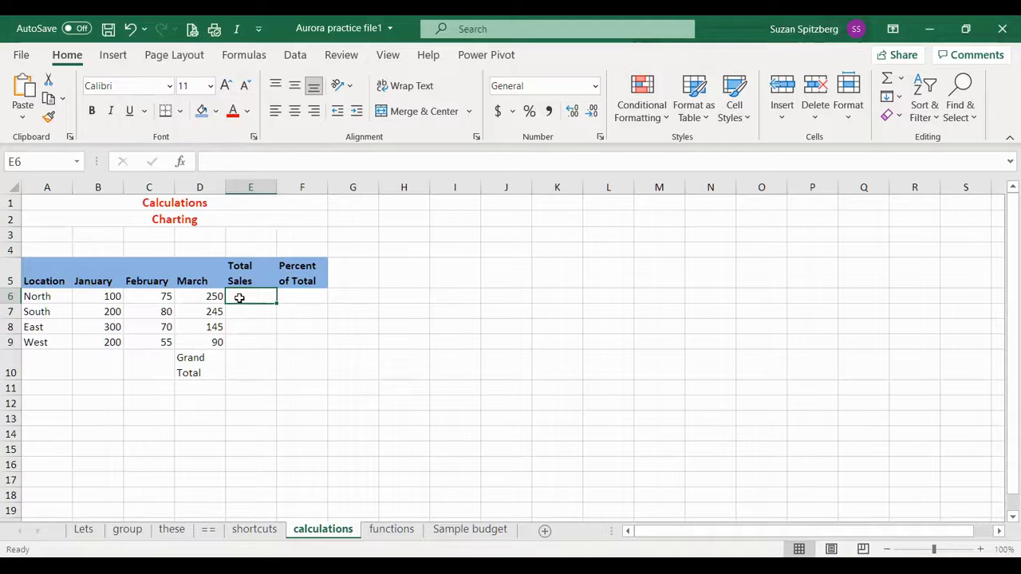
text(=)
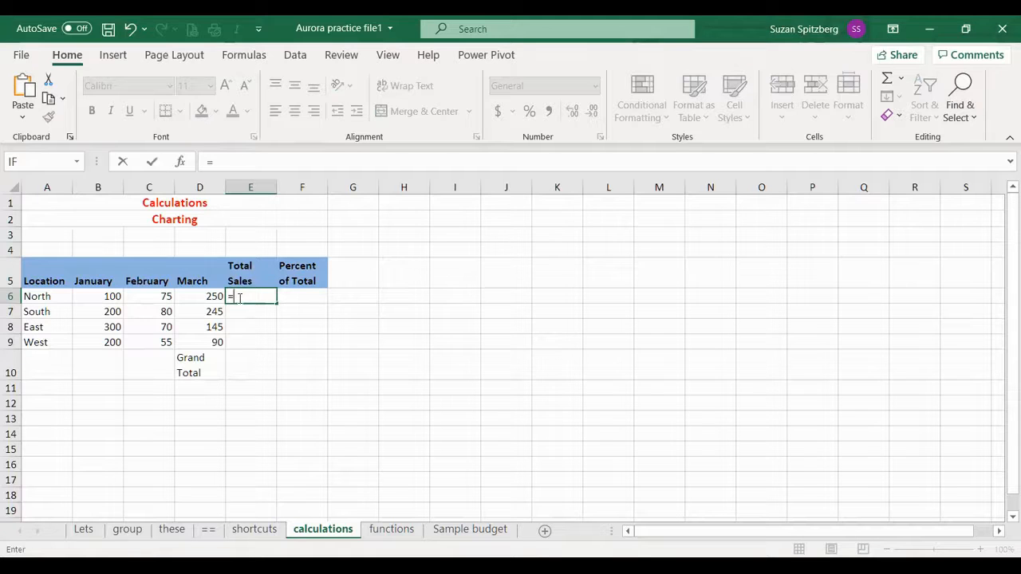
text(100+75+250)
key(Return)
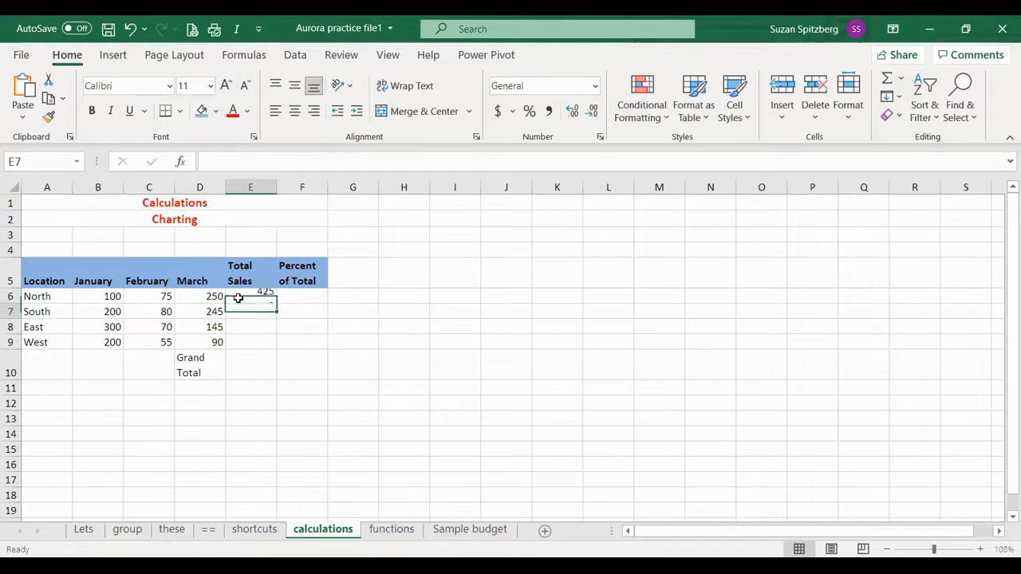
- Replace the typed-number formula in E6 with the cell-reference formula =B6+C6+D6
click(238, 298)
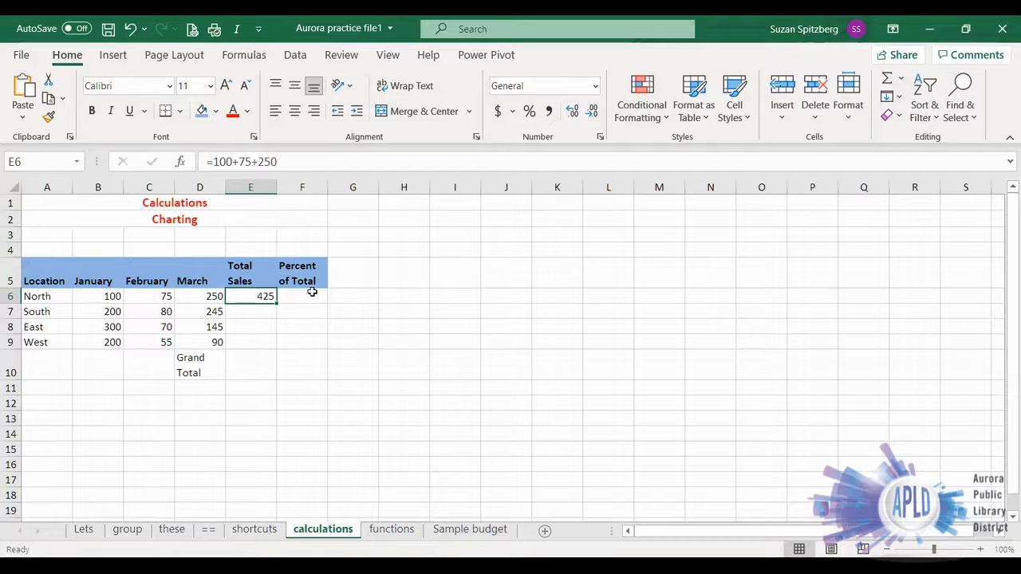
key(Delete)
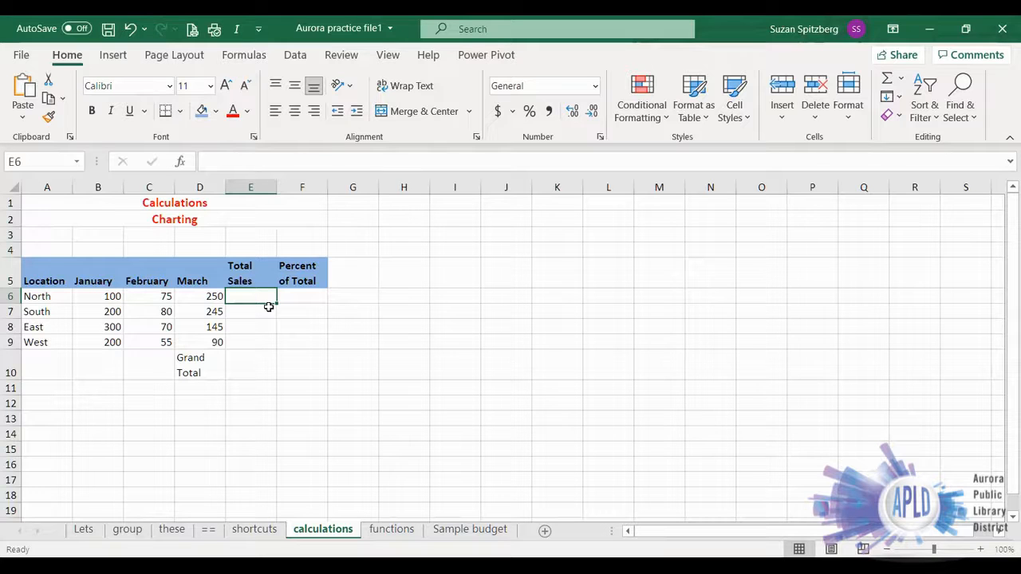
text(+)
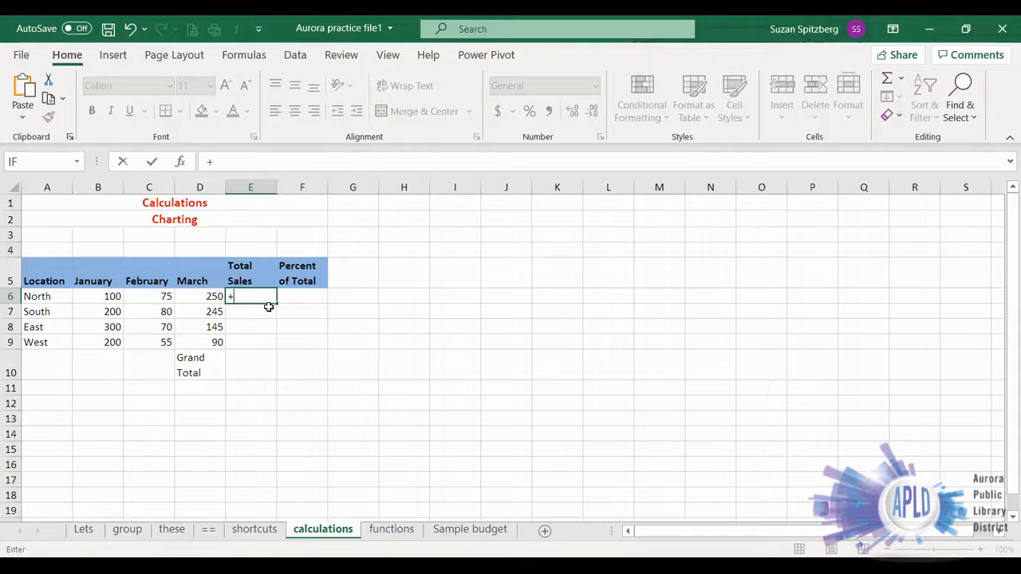
key(BackSpace)
text(=)
click(96, 296)
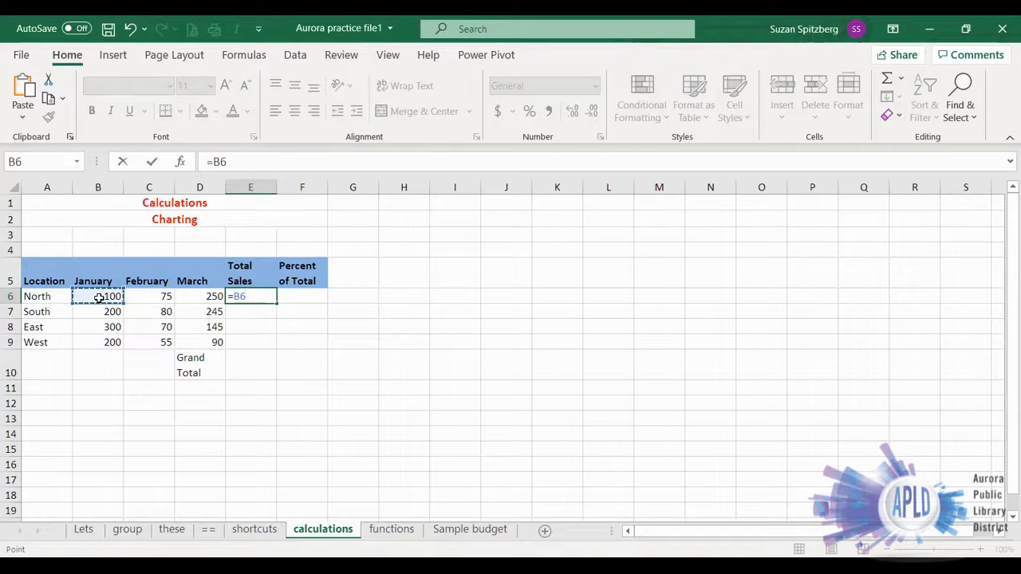
text(+)
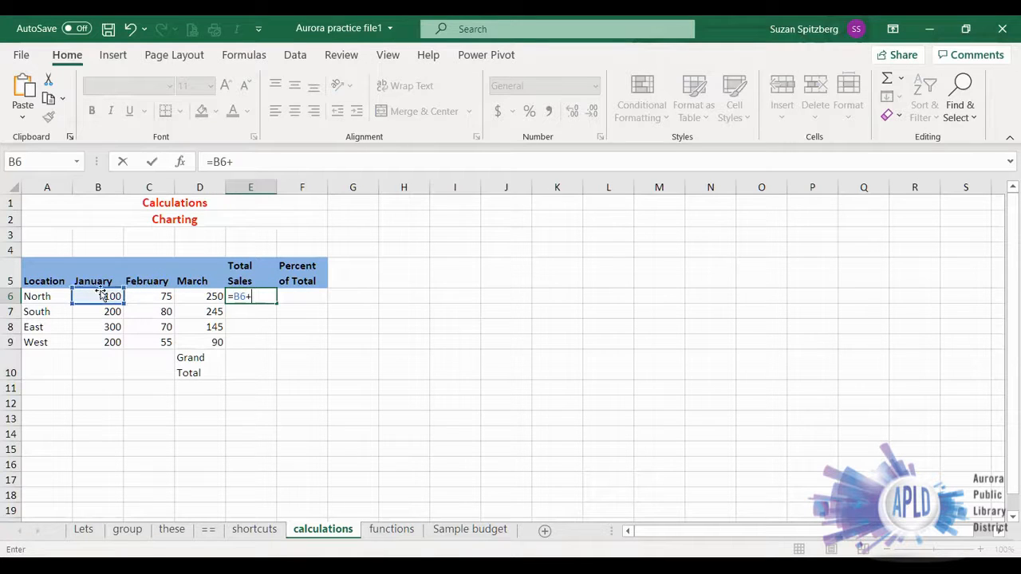
click(150, 295)
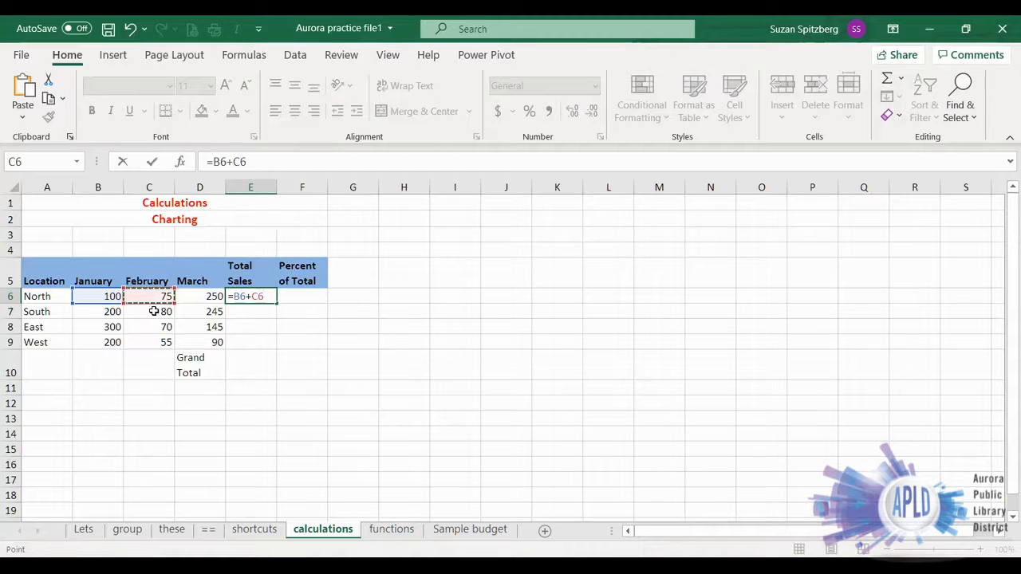
text(+)
click(201, 297)
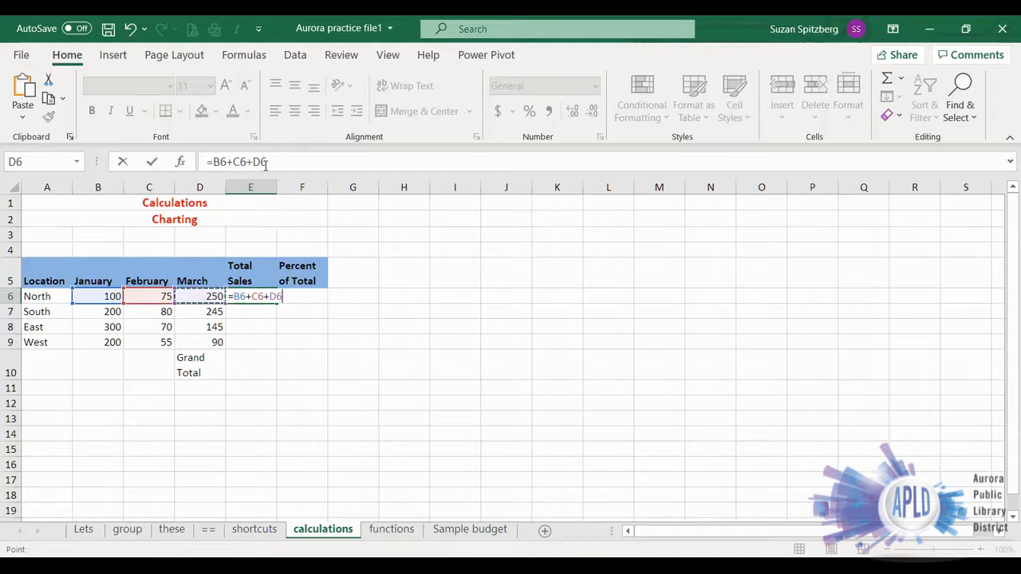
click(151, 162)
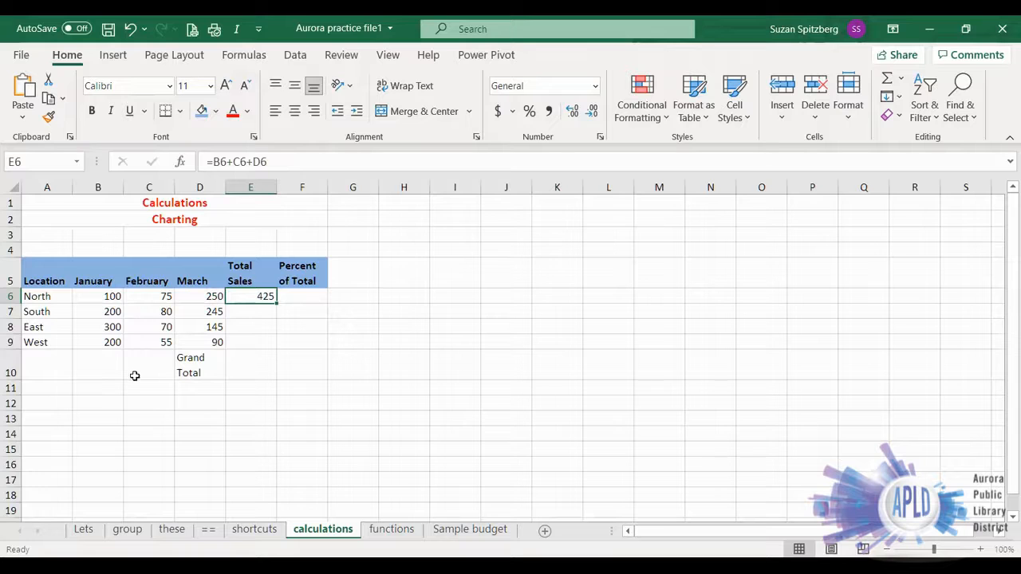
- Change North's February value in C6 to 175, and undo the change
click(145, 297)
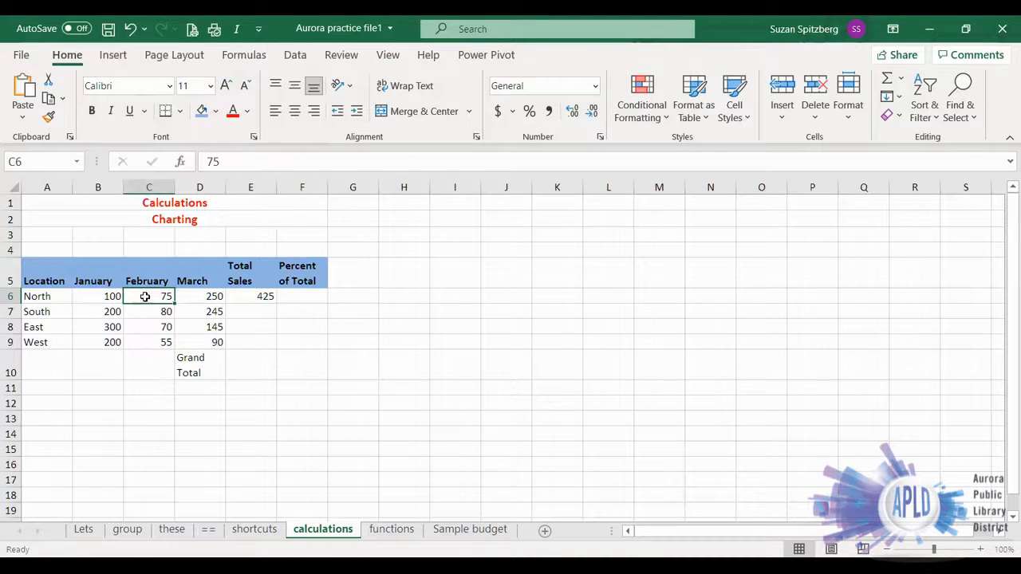
text(175)
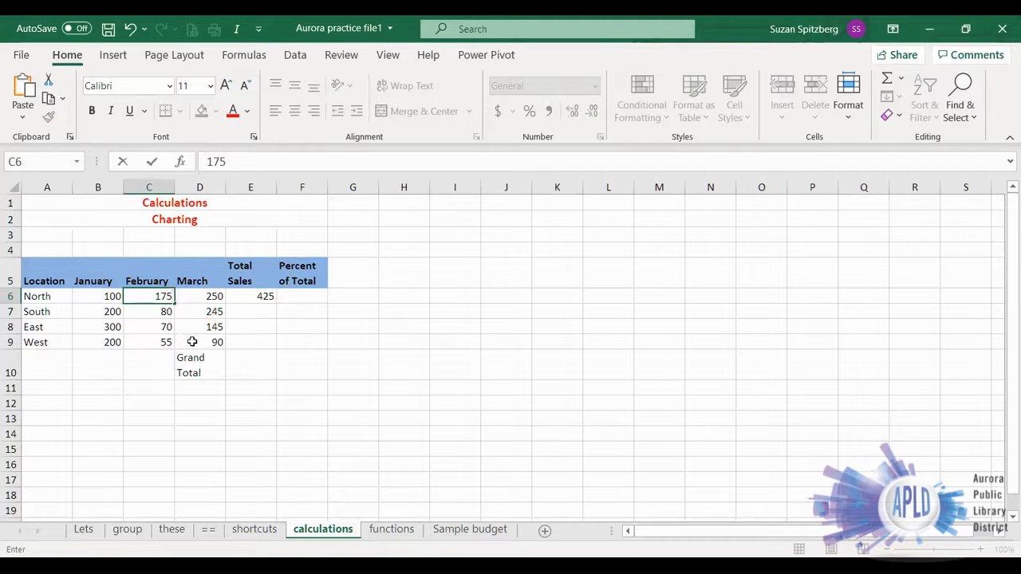
key(Return)
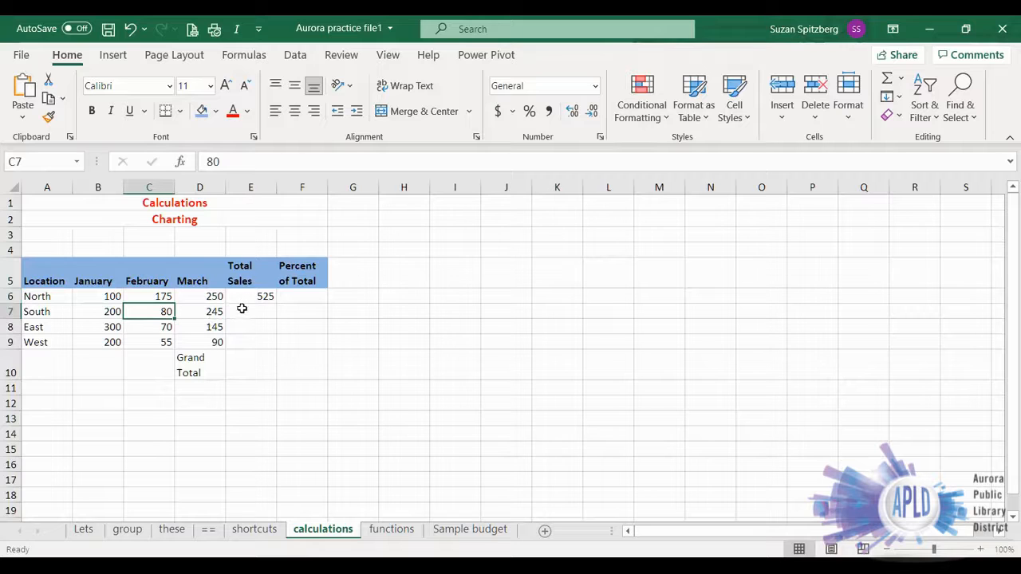
click(130, 29)
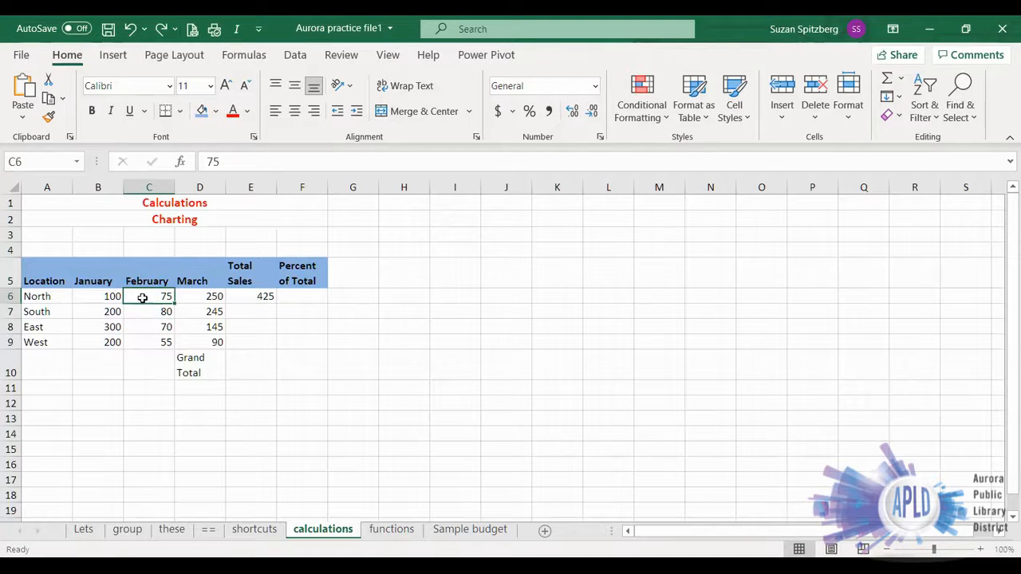
- Clear the formula in E6 and total North's sales there with AutoSum as =SUM(B6:D6)
click(247, 294)
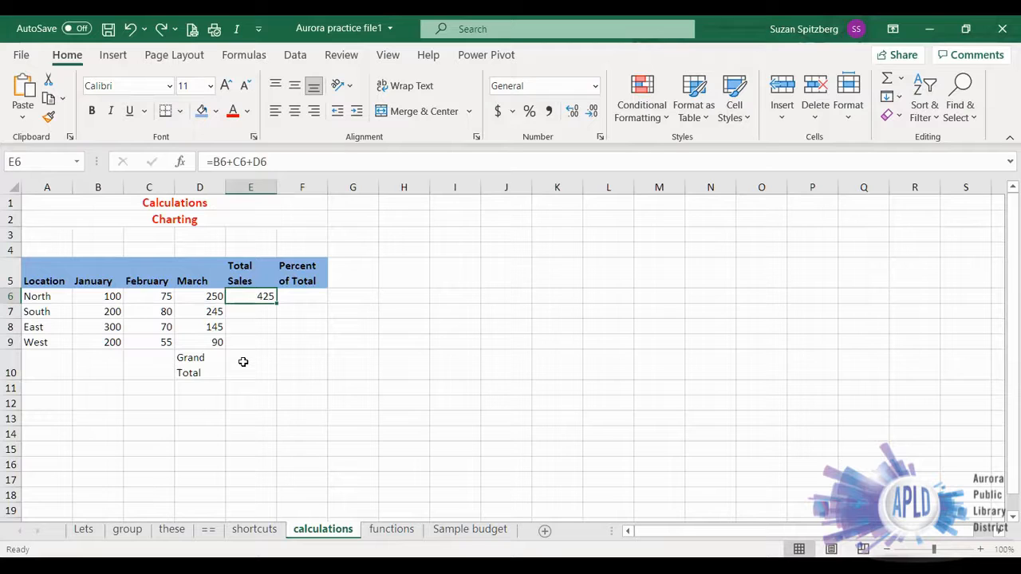
key(Delete)
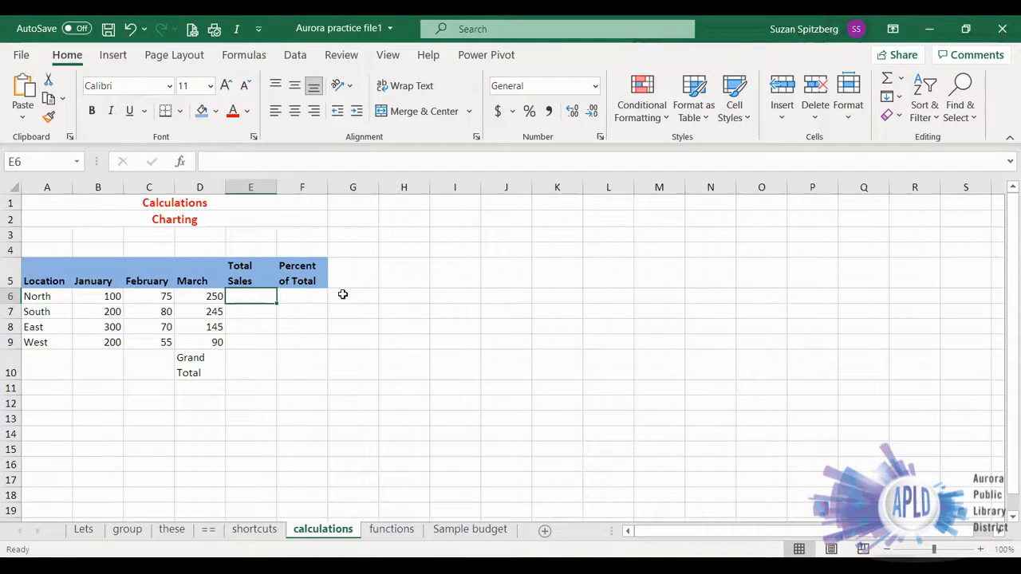
click(596, 292)
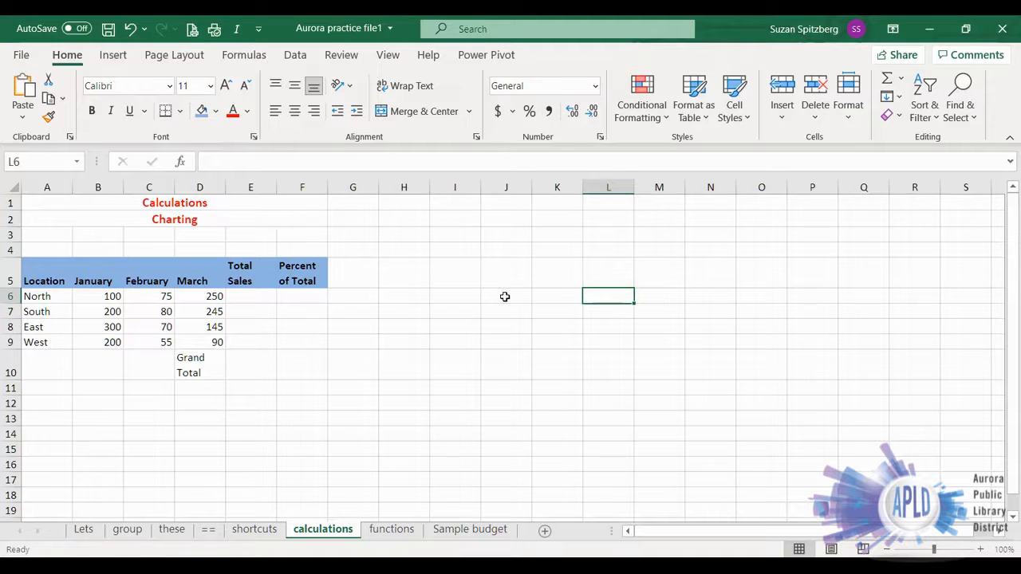
click(243, 298)
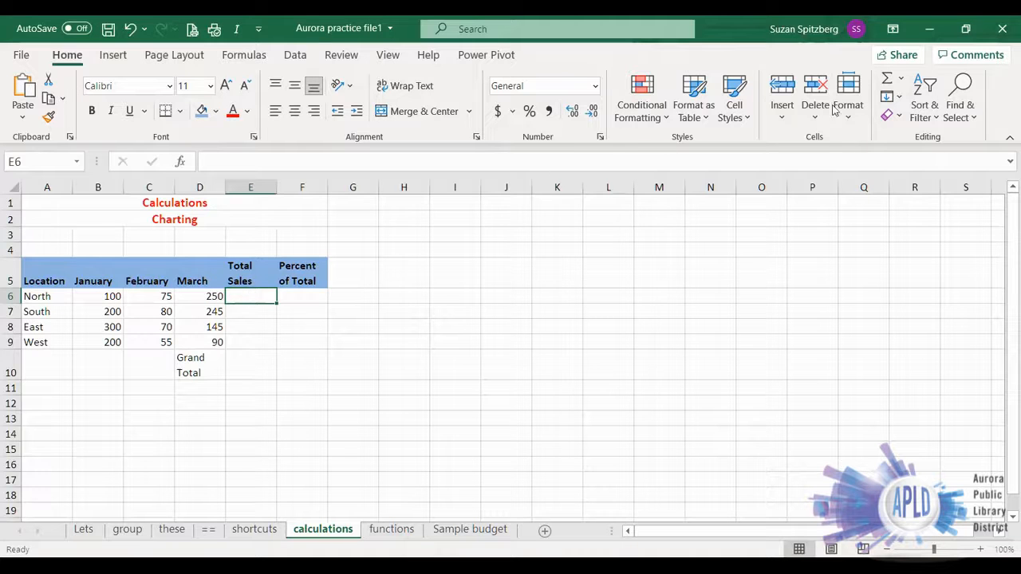
click(885, 79)
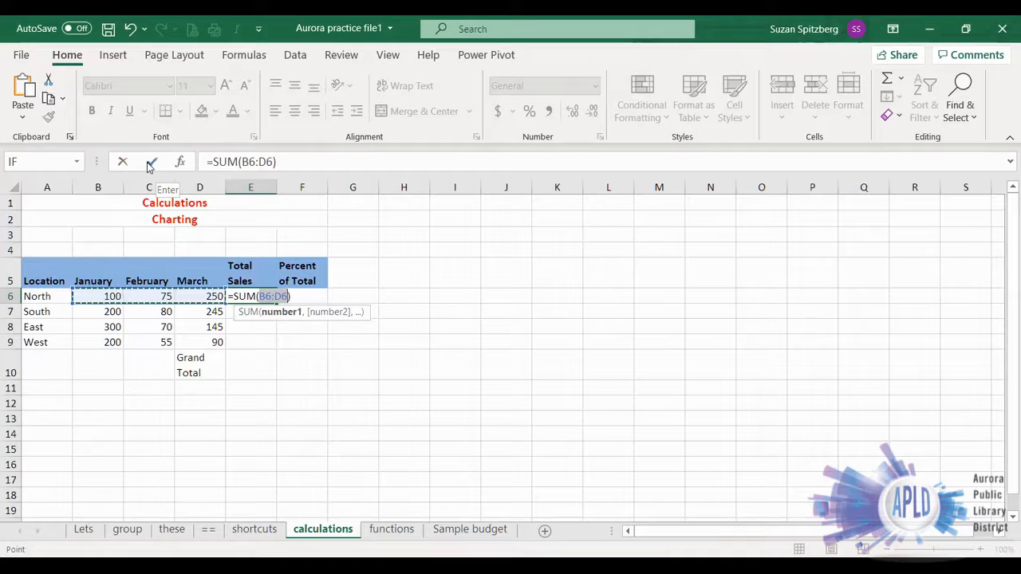
click(147, 165)
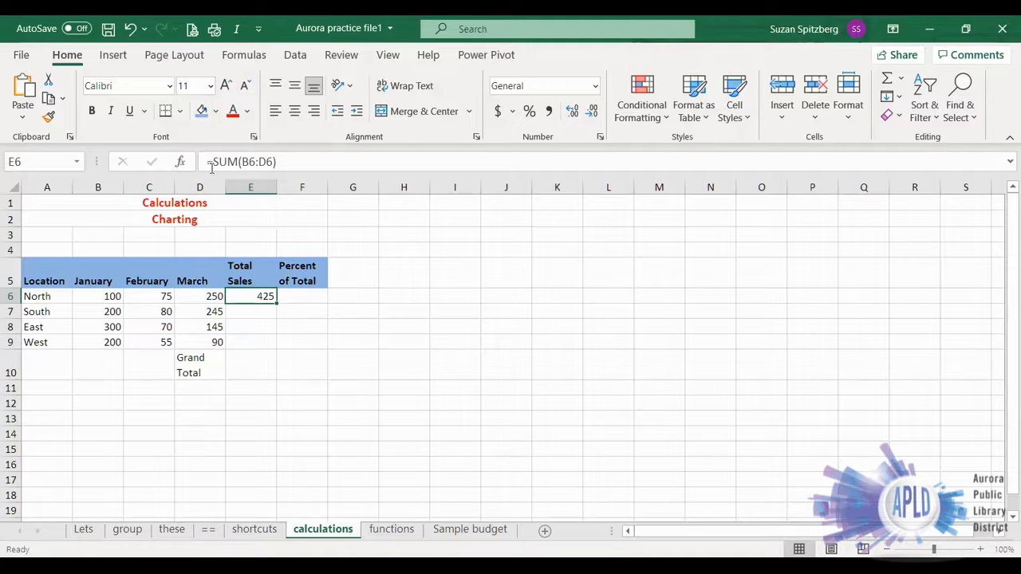
- Fill the total formula from E6 down through E9 to total sales for South, East and West
click(244, 315)
click(250, 329)
click(250, 341)
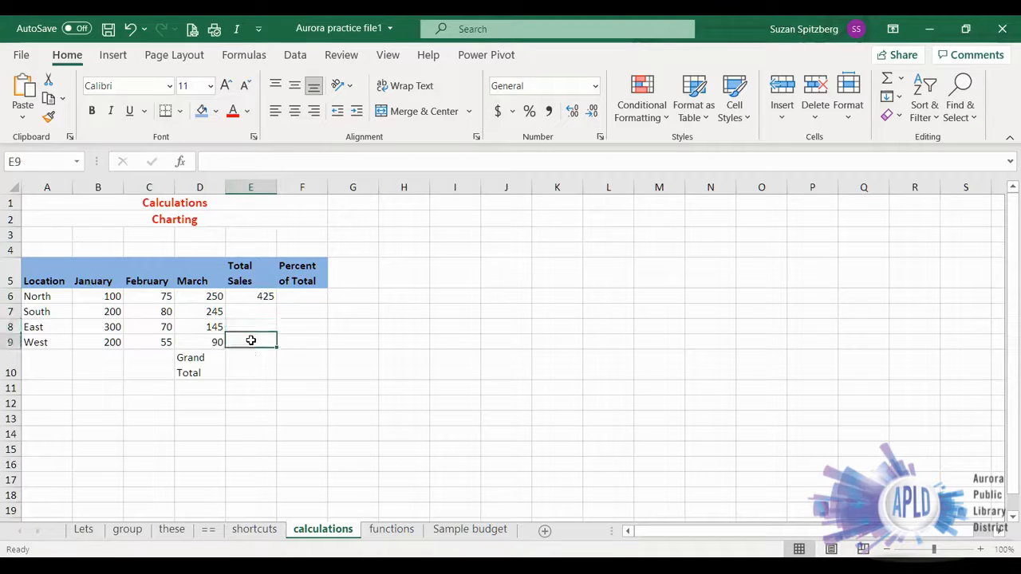
click(250, 296)
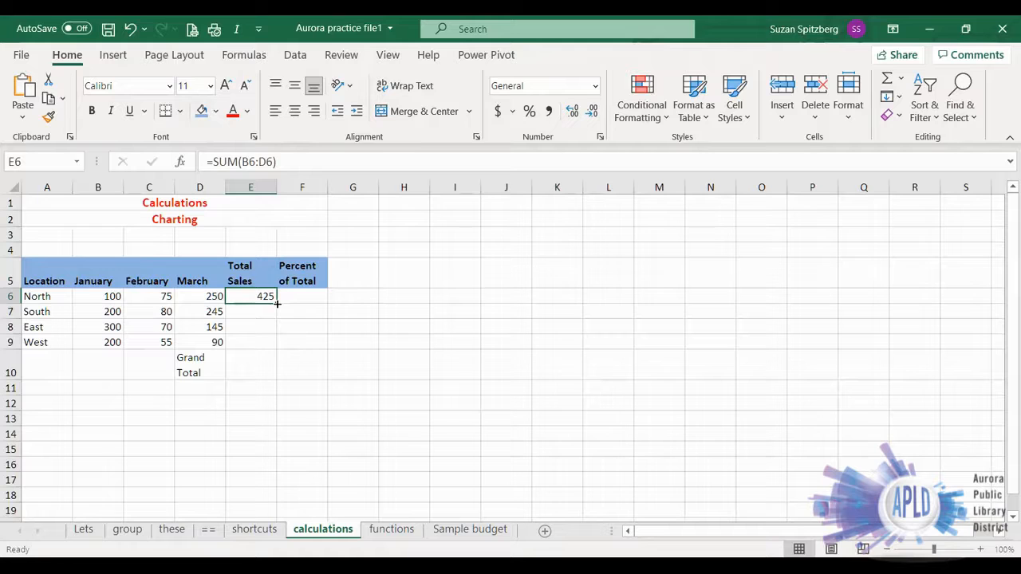
drag(276, 303, 276, 348)
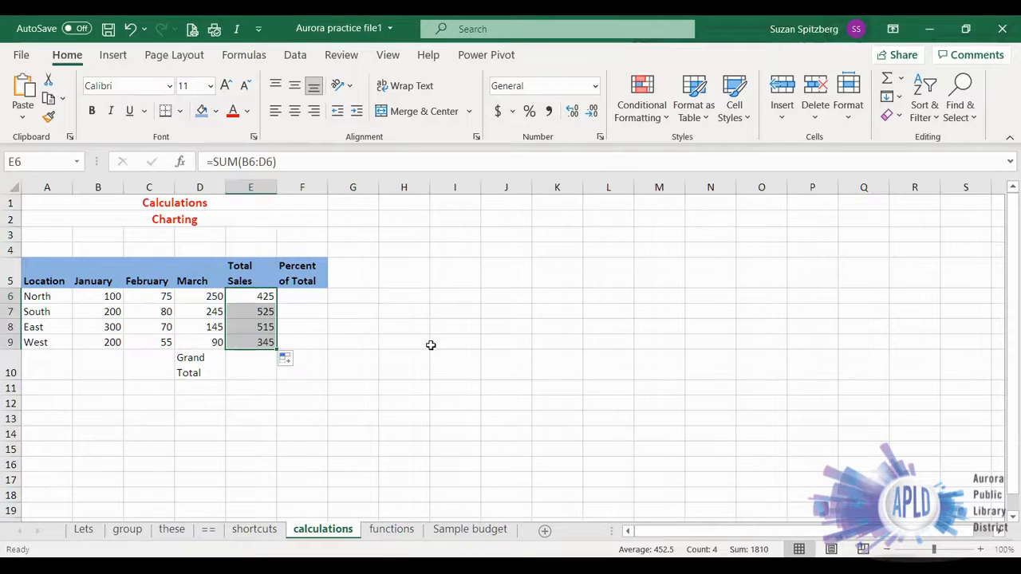
- Examine the formulas in E6 through E9 to see how the cell references adjust for each row
click(242, 295)
click(241, 312)
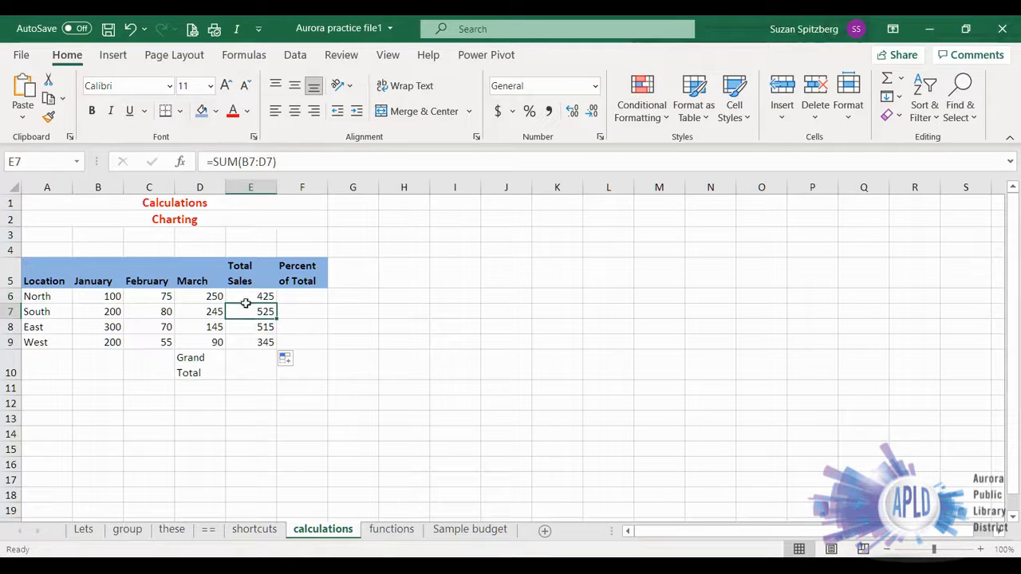
click(241, 326)
click(242, 341)
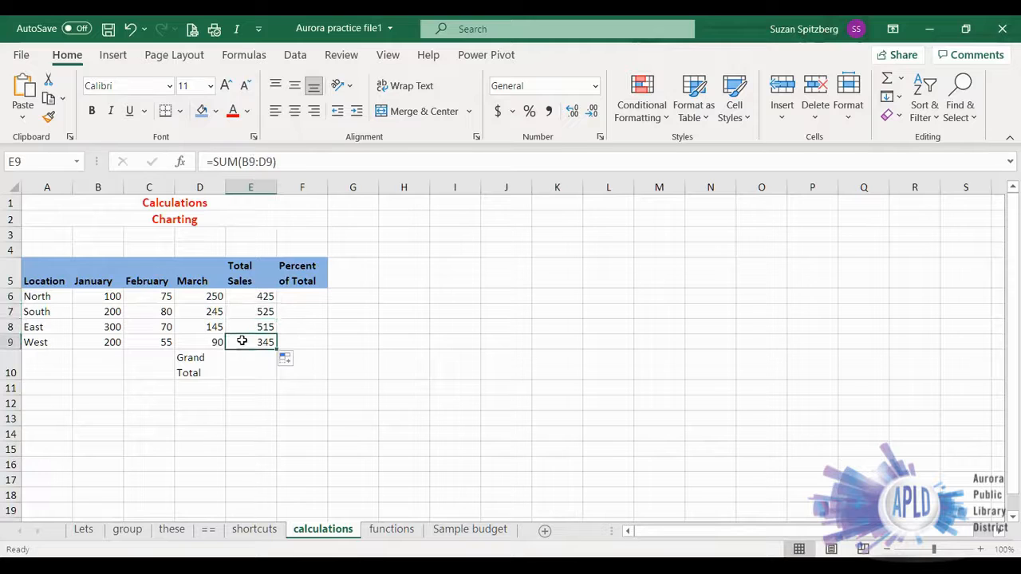
click(249, 298)
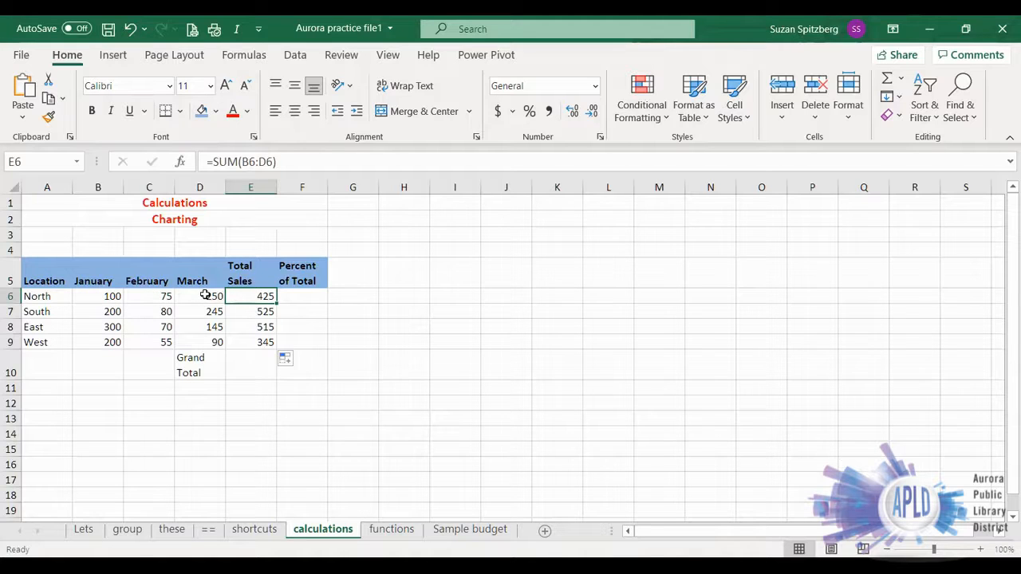
click(251, 314)
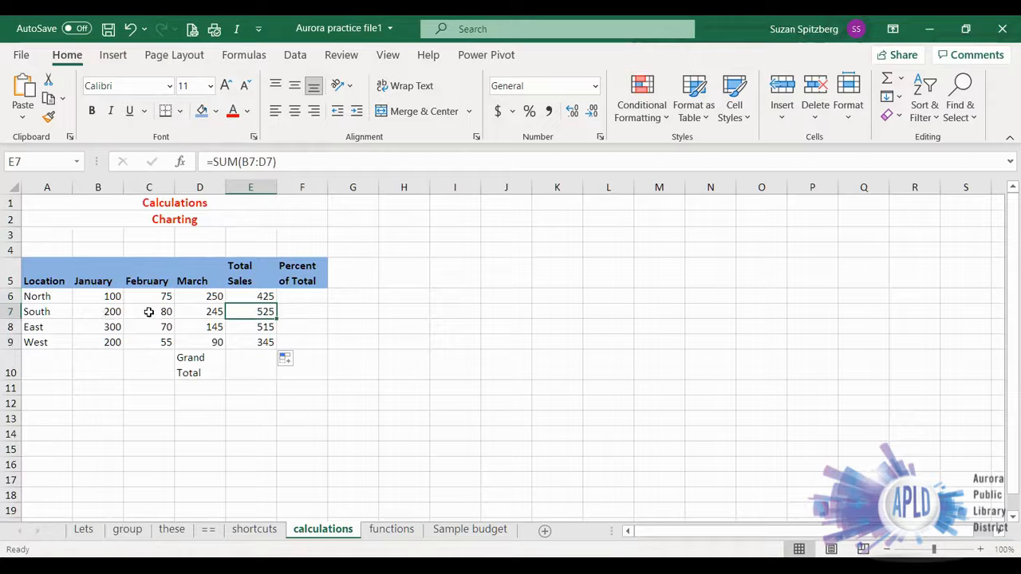
click(261, 324)
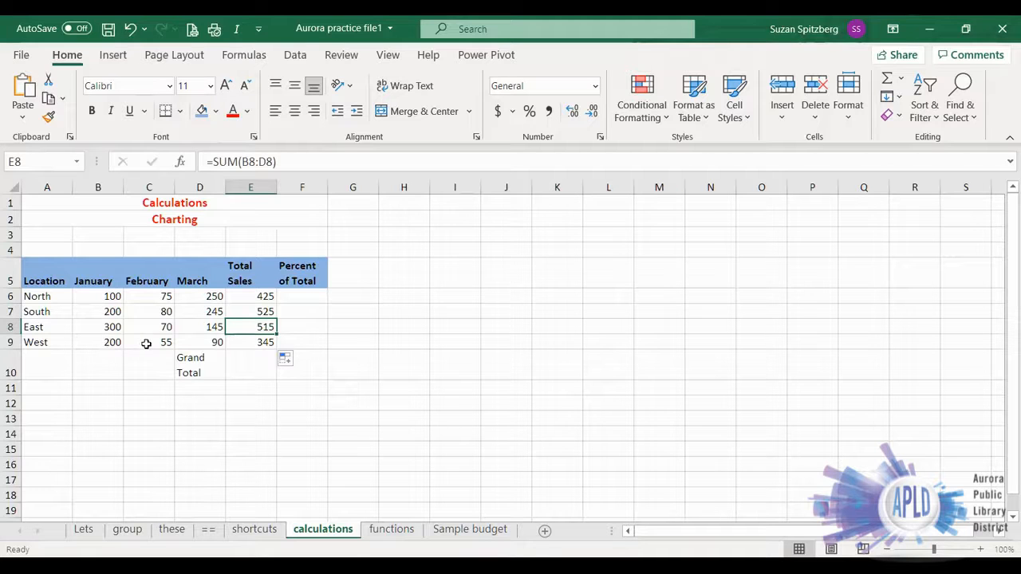
click(254, 296)
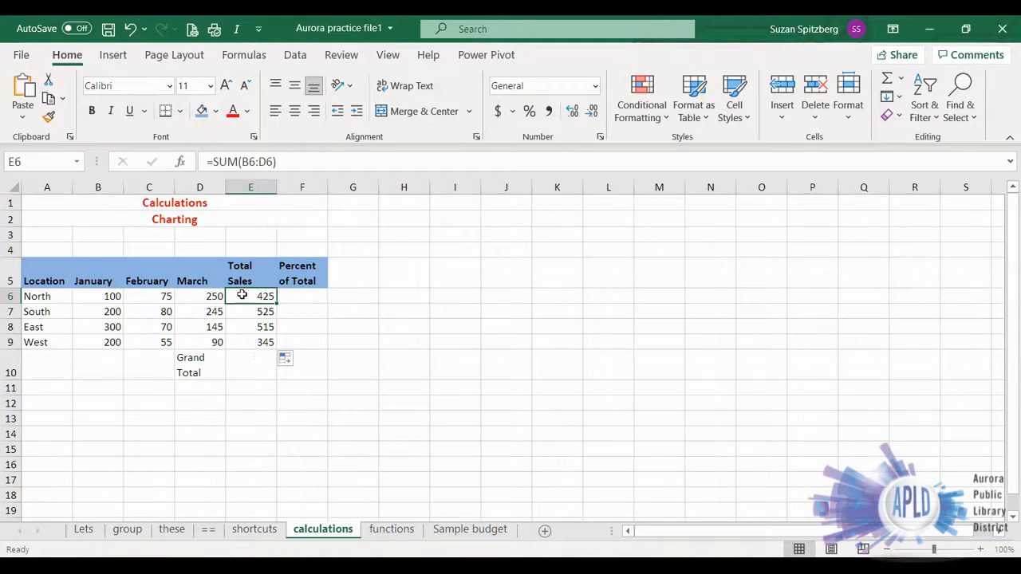
- Calculate the Grand Total in E10 with AutoSum as =SUM(E6:E9)
click(240, 373)
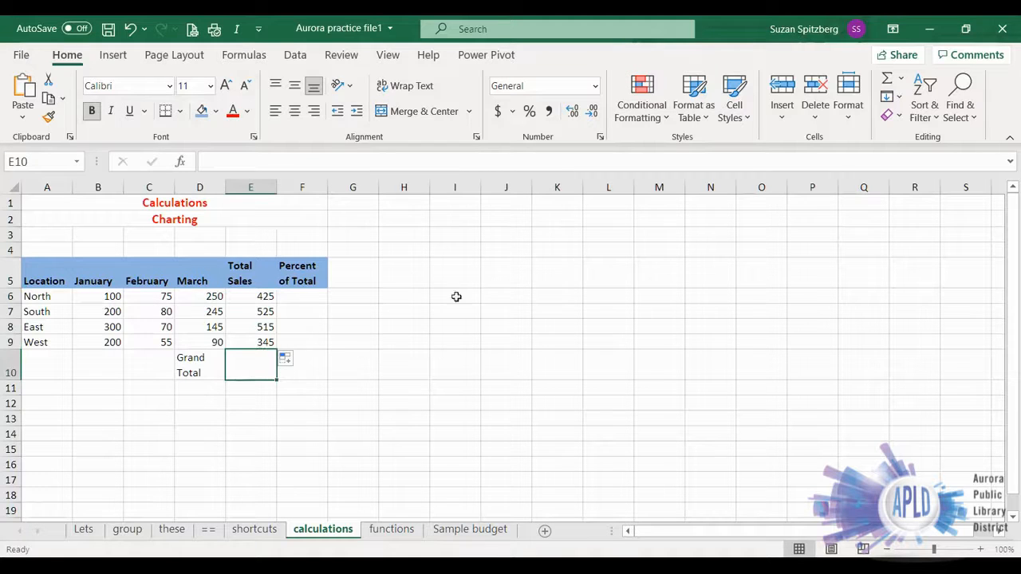
click(886, 82)
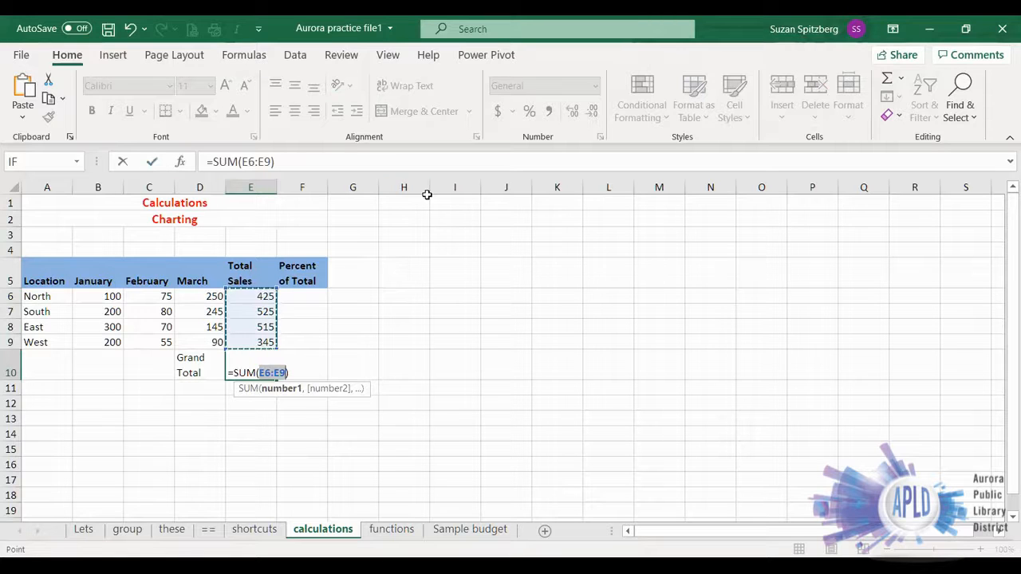
key(Return)
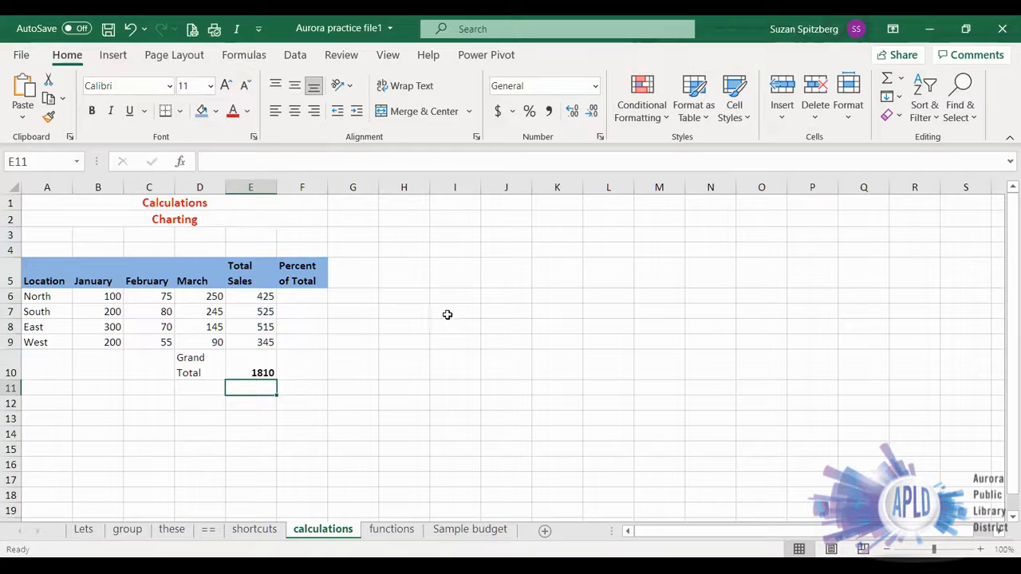
- Enter the formula =E6/E10 in F6 to calculate North's percent of total
click(299, 299)
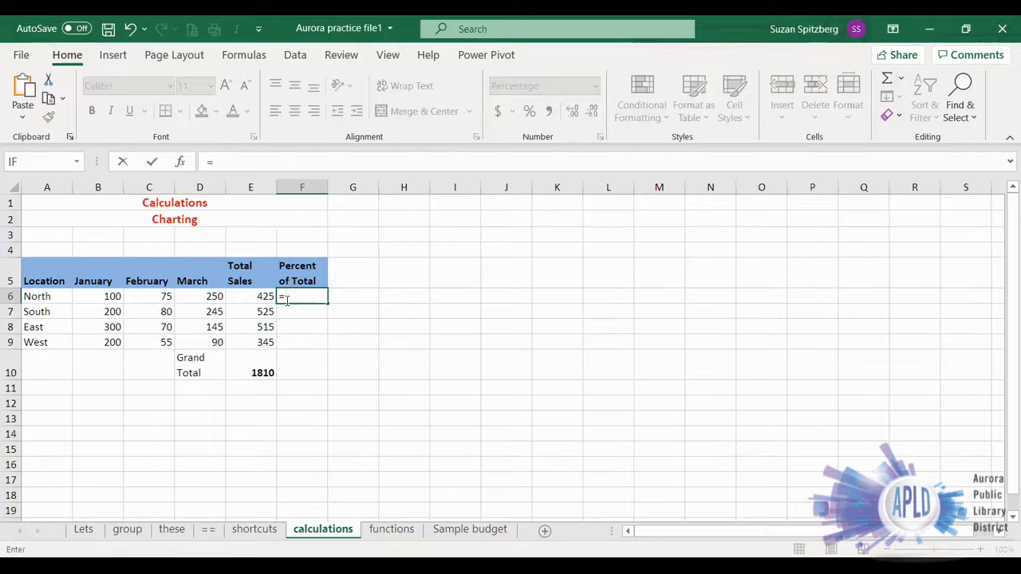
click(245, 298)
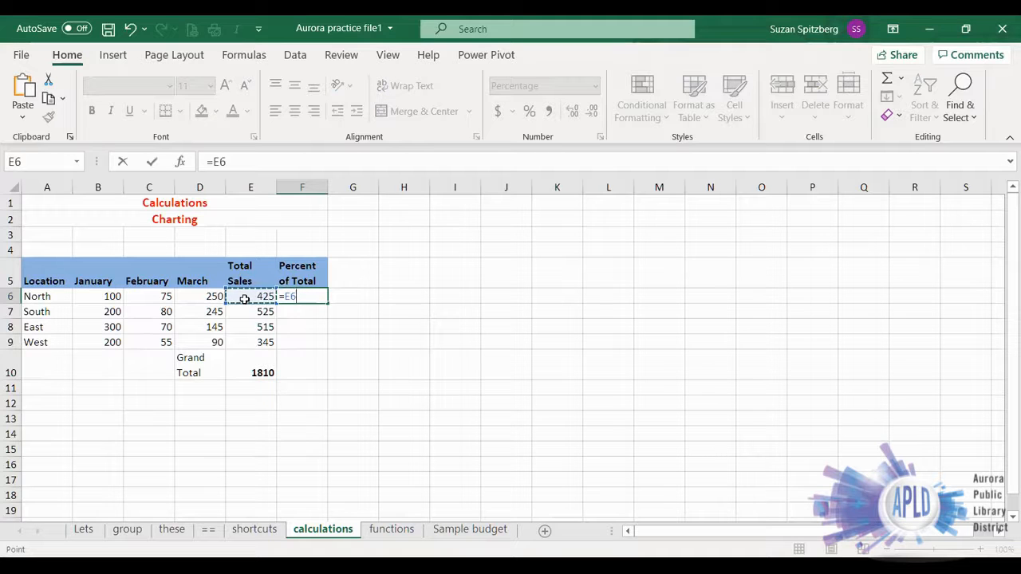
text(/)
click(257, 374)
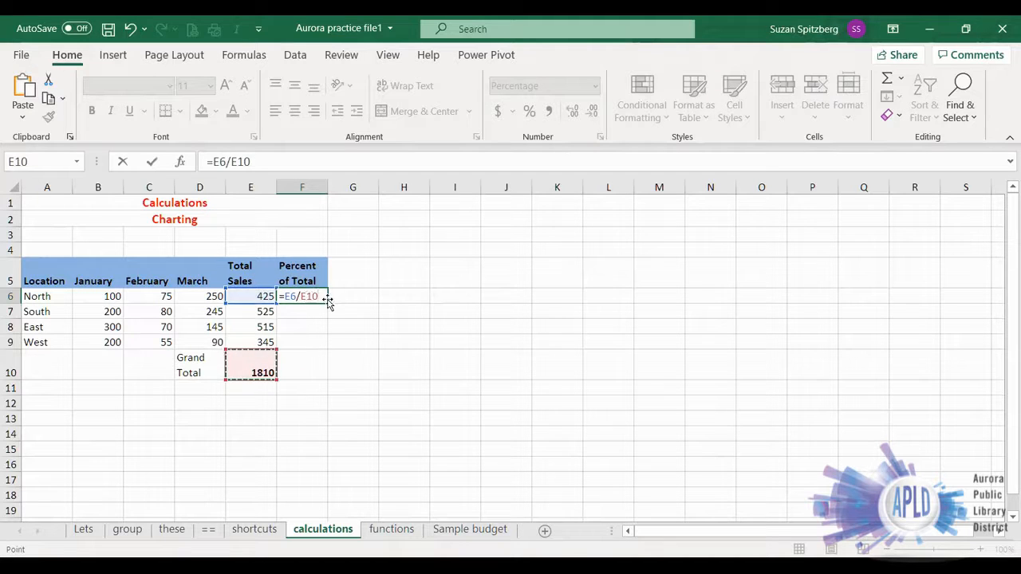
click(151, 163)
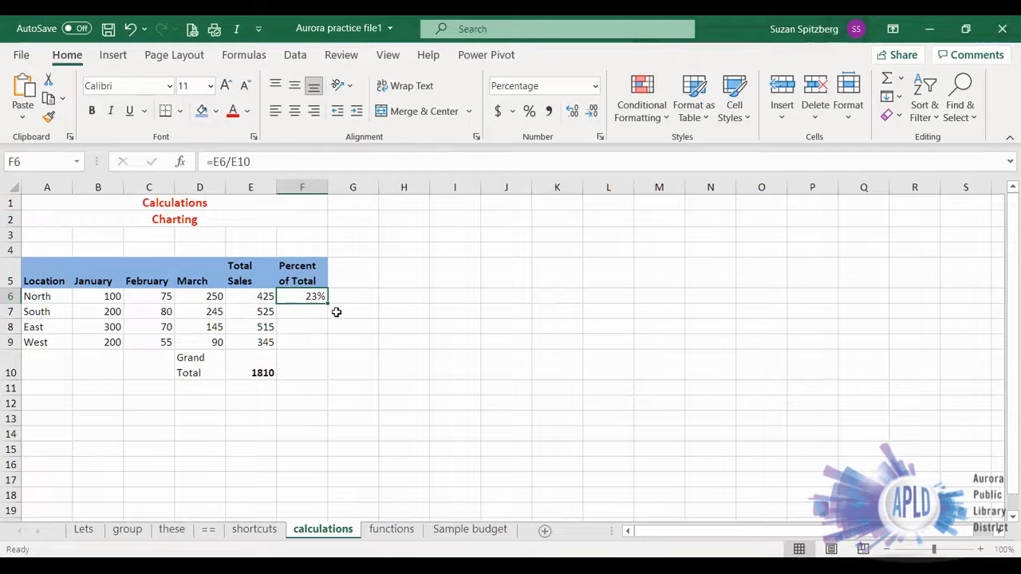
- Try filling the percentage formula from F6 down through F9, and examine the references in each copied formula
drag(326, 303, 325, 347)
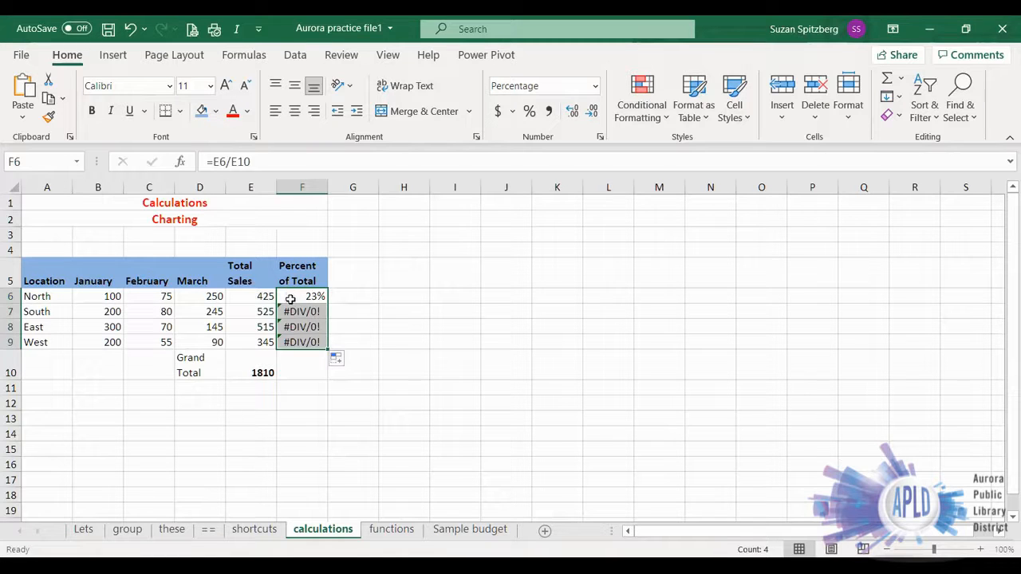
click(290, 299)
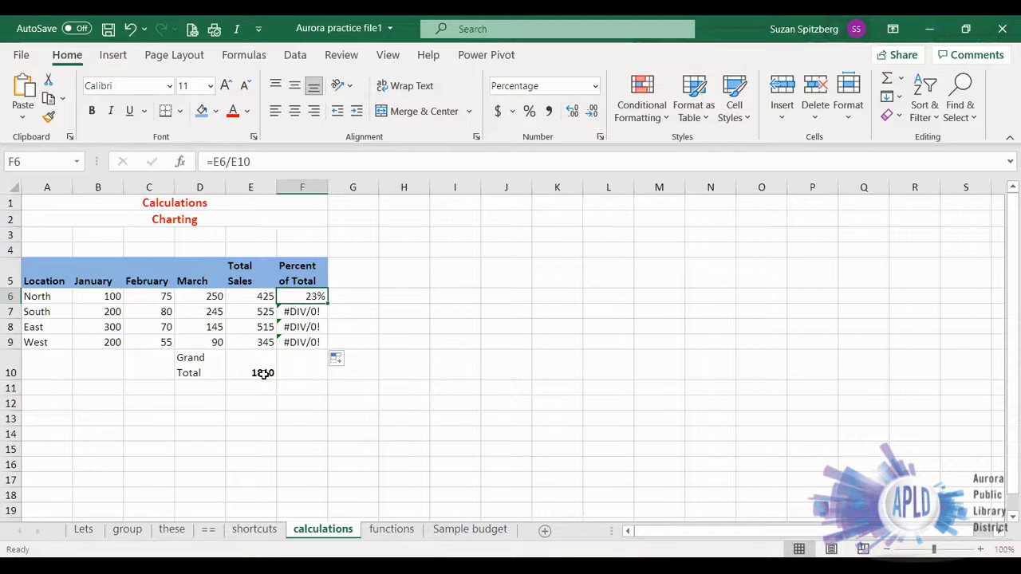
click(294, 313)
key(Escape)
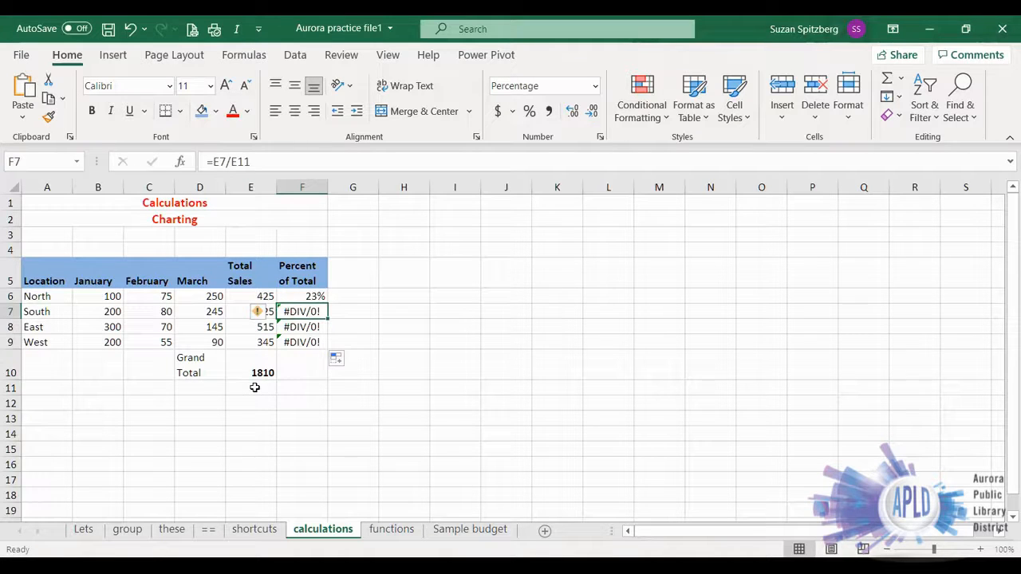
click(304, 327)
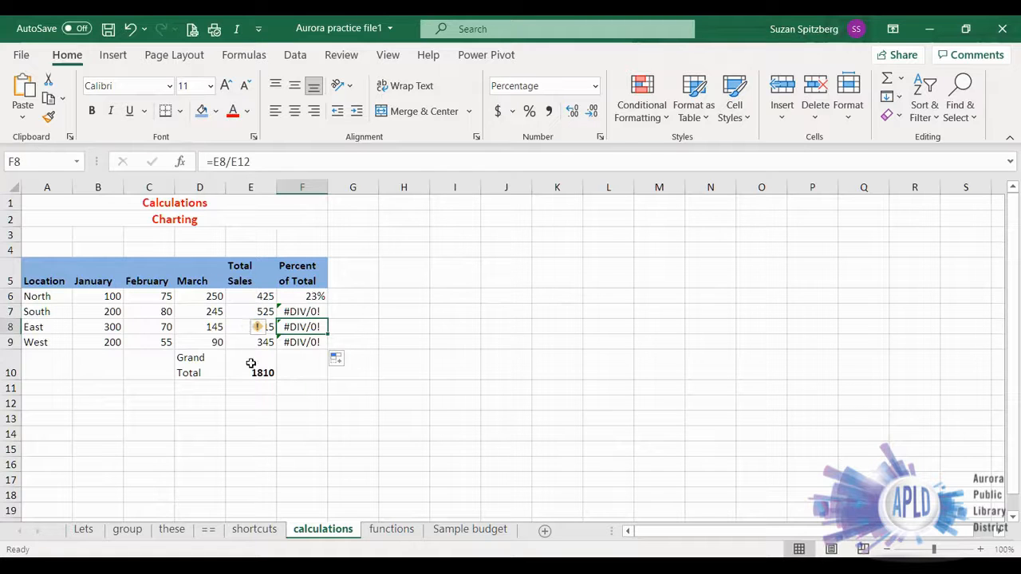
click(304, 342)
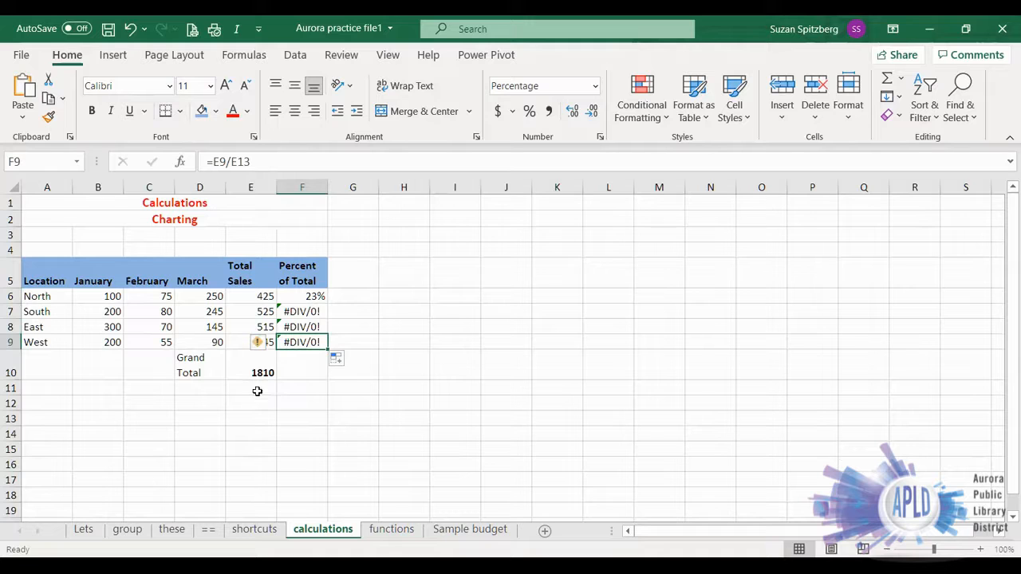
click(293, 296)
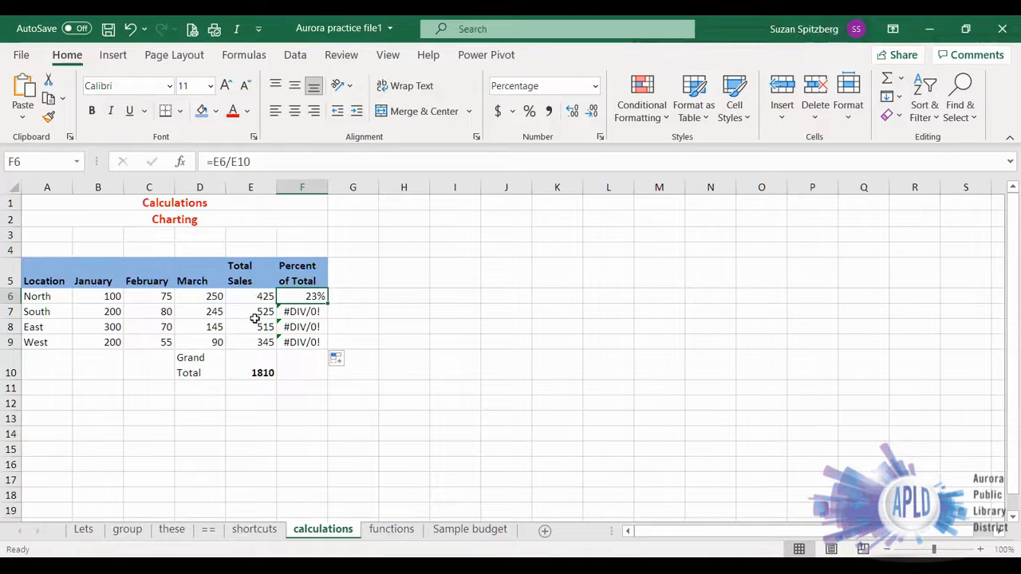
click(306, 312)
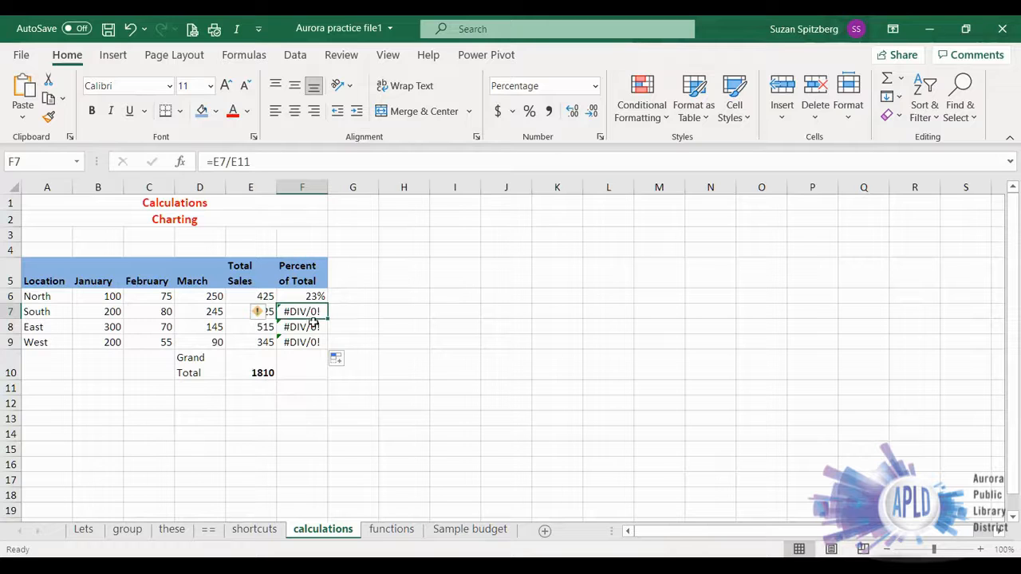
key(Down)
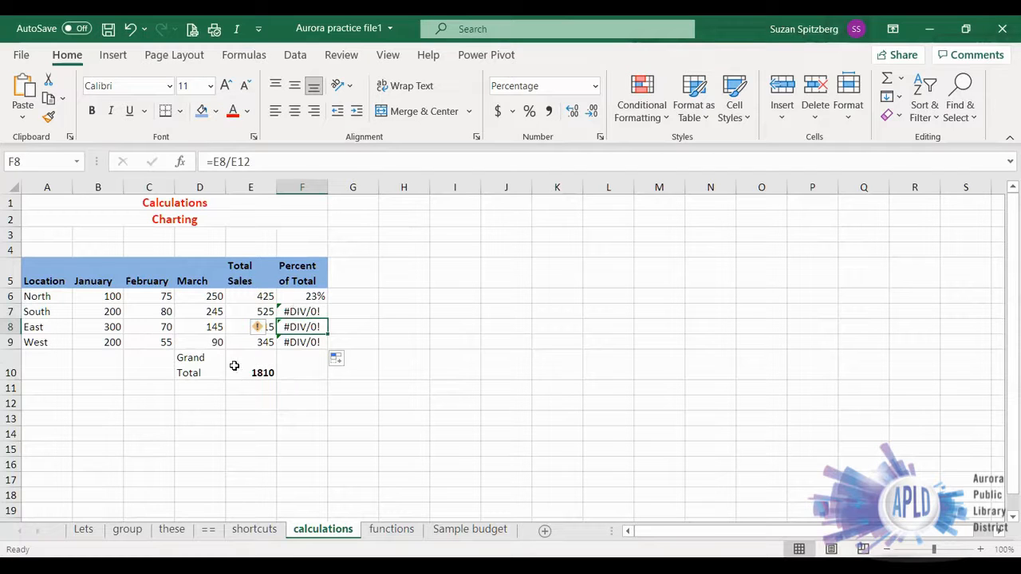
- Make the Grand Total reference absolute in F6 so the formula reads =E6/$E$10
click(310, 293)
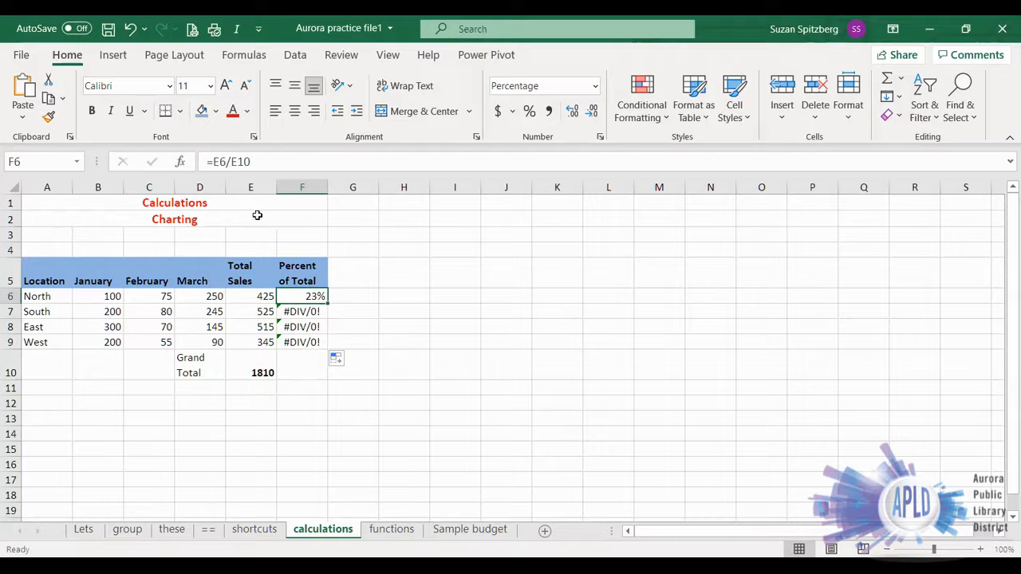
click(237, 161)
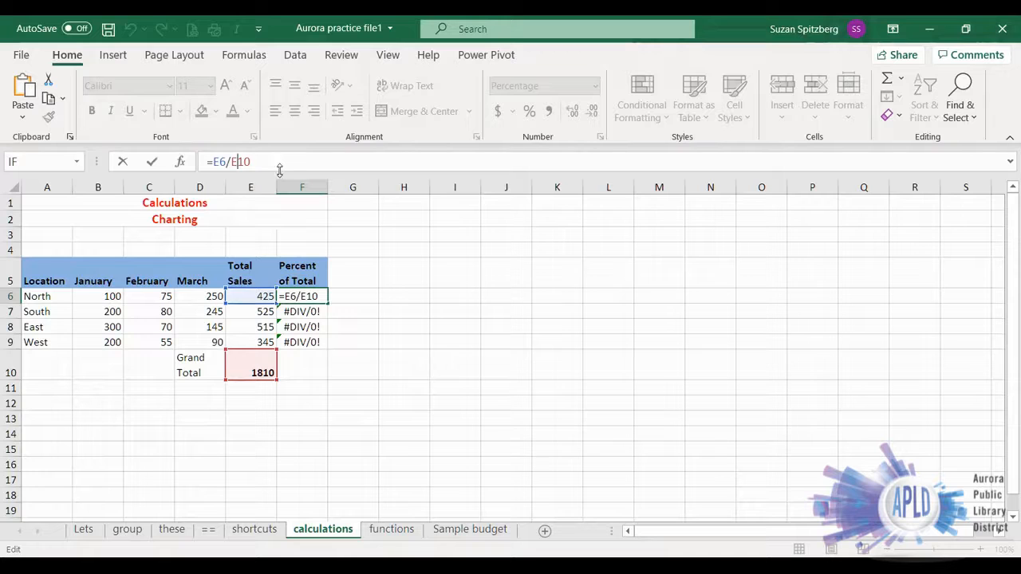
key(F4)
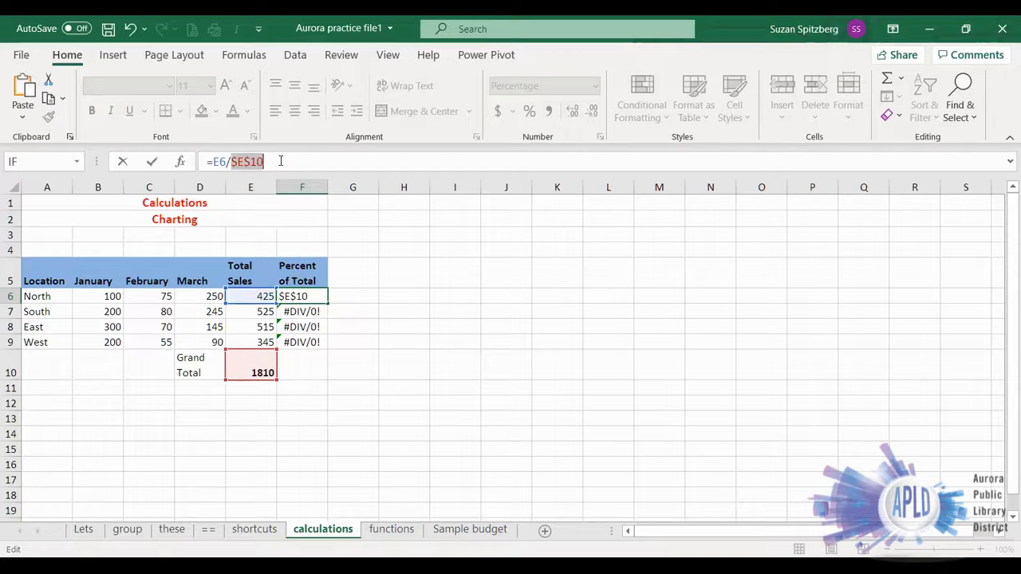
click(279, 161)
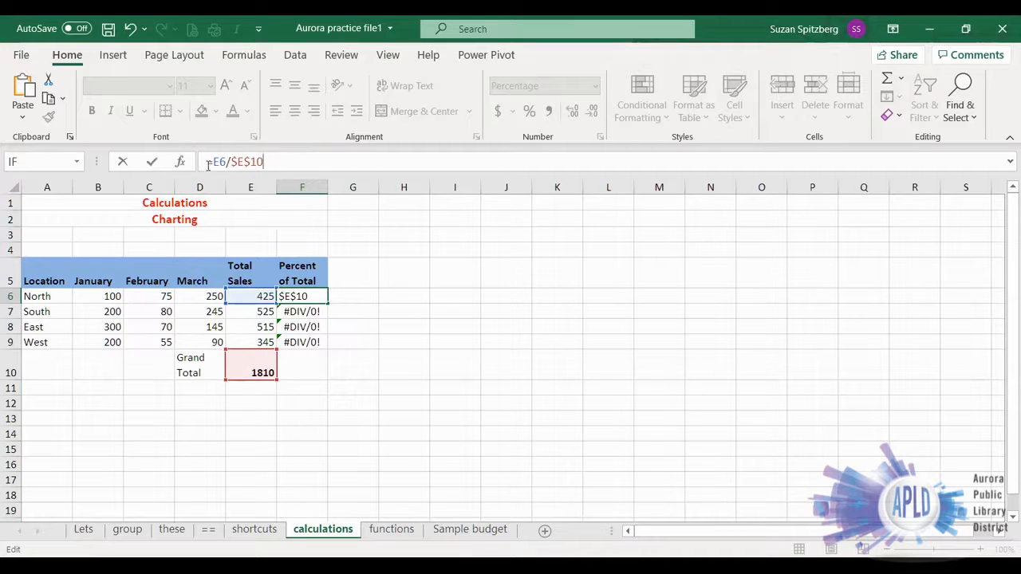
click(149, 163)
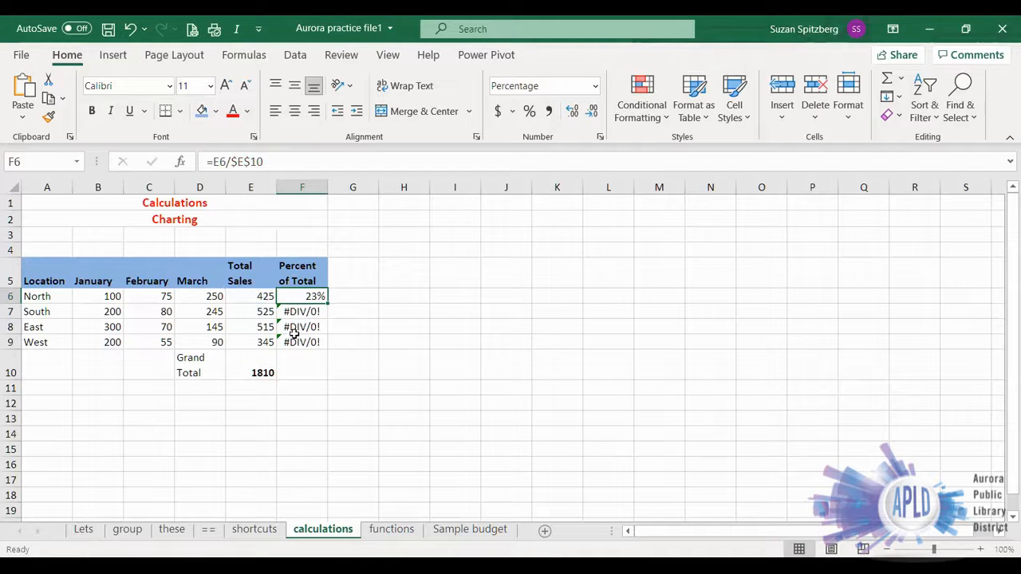
- Fill the absolute-reference percentage formula from F6 down through F9, and check the formula in each row
drag(327, 304, 327, 348)
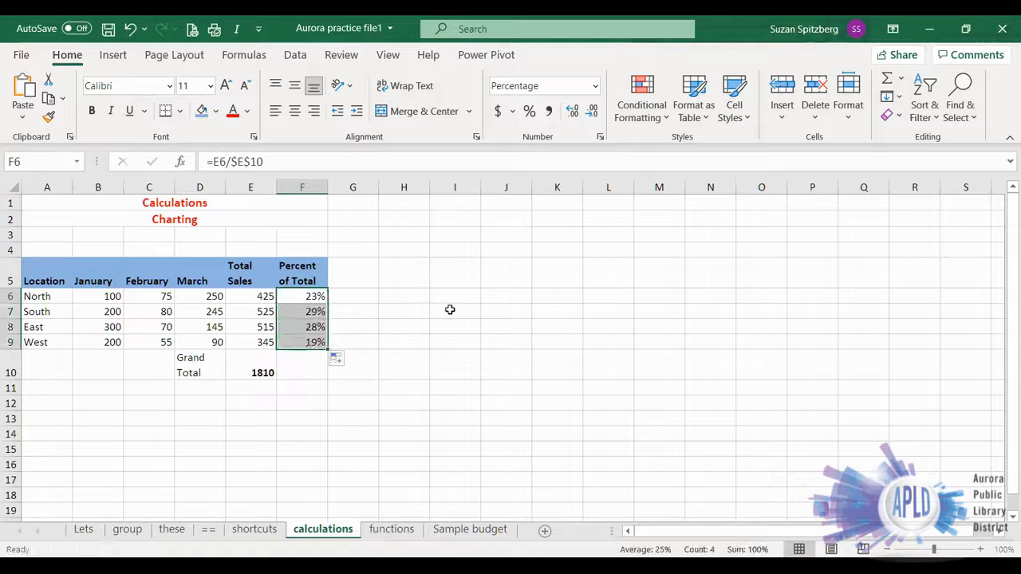
click(299, 297)
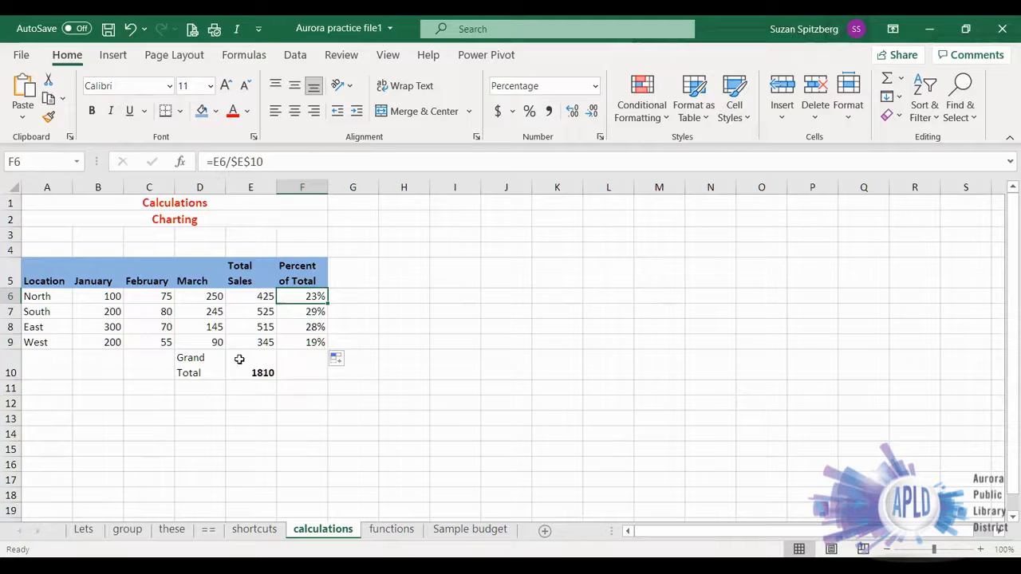
click(297, 312)
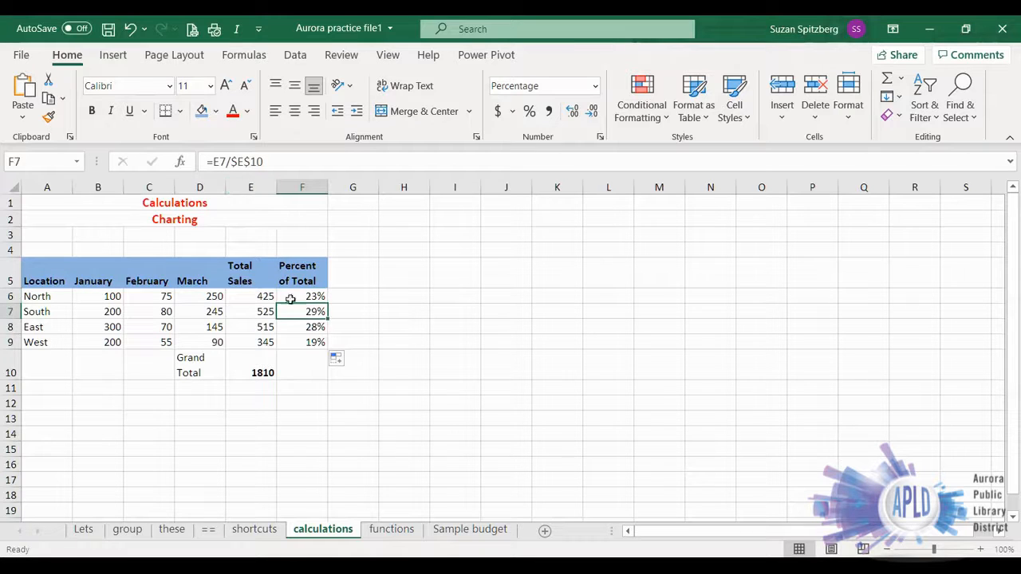
click(303, 329)
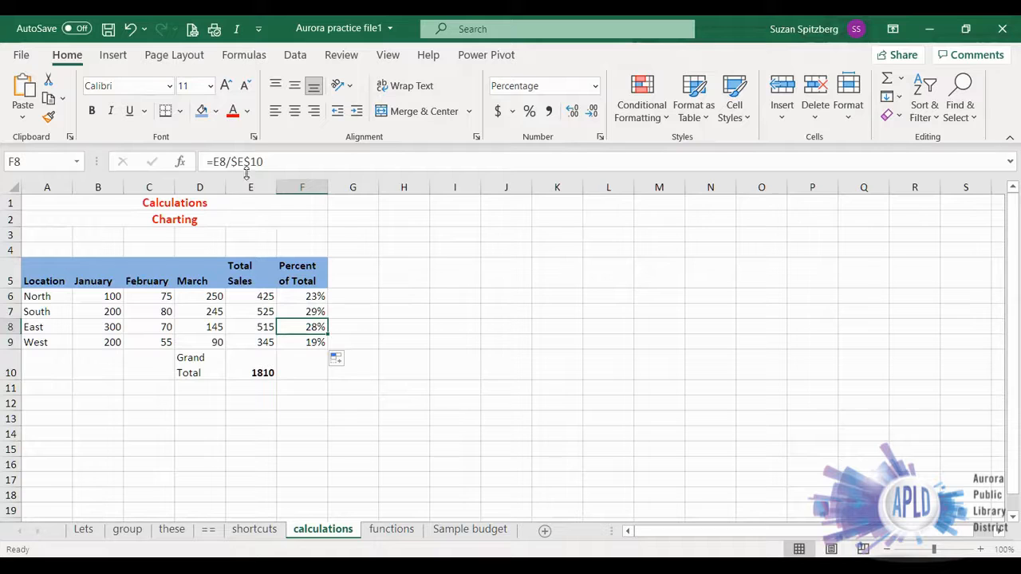
click(303, 342)
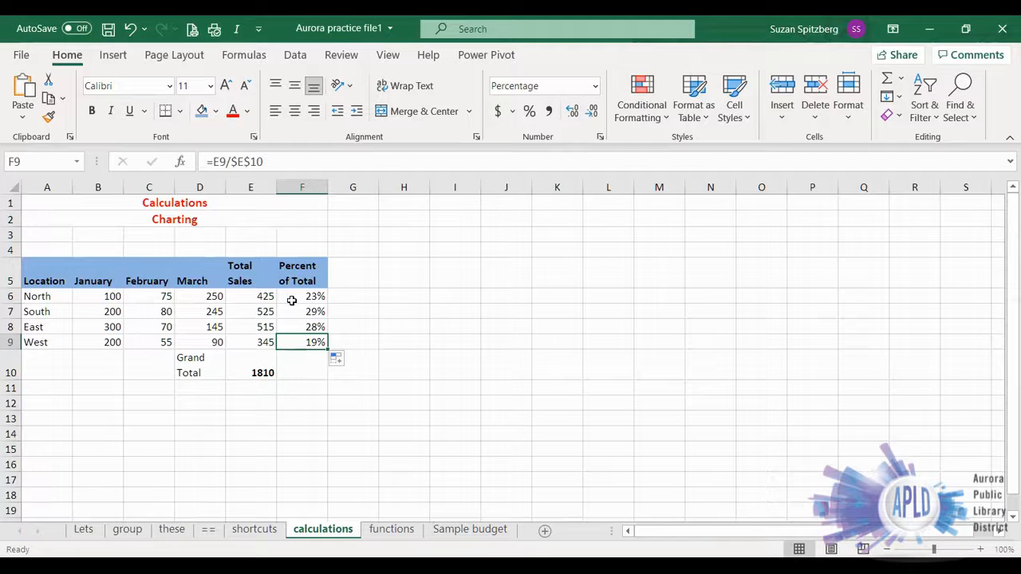
- Add the heading Average in G5 and copy the Percent of Total heading's formatting onto it
click(346, 269)
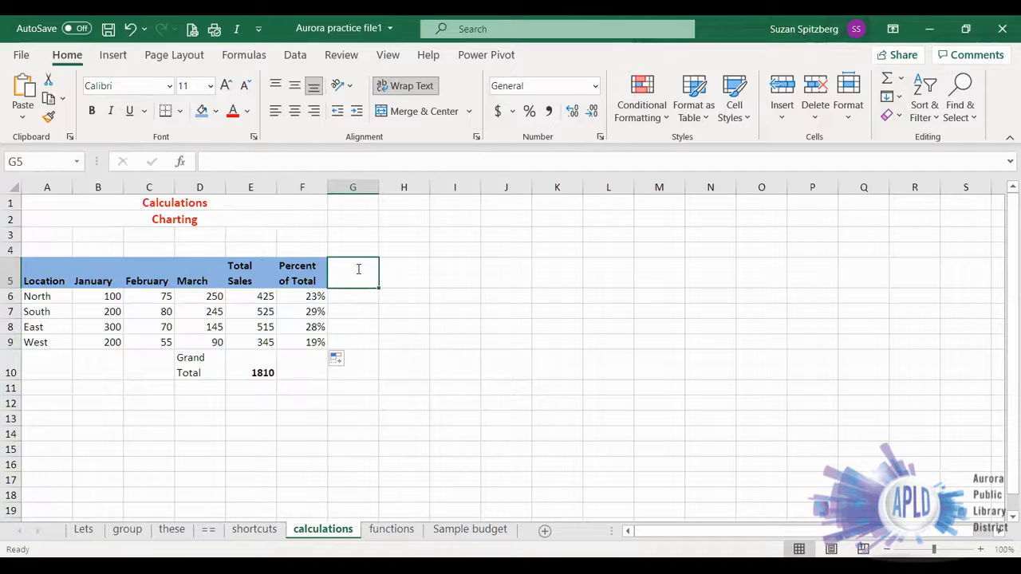
text(Average)
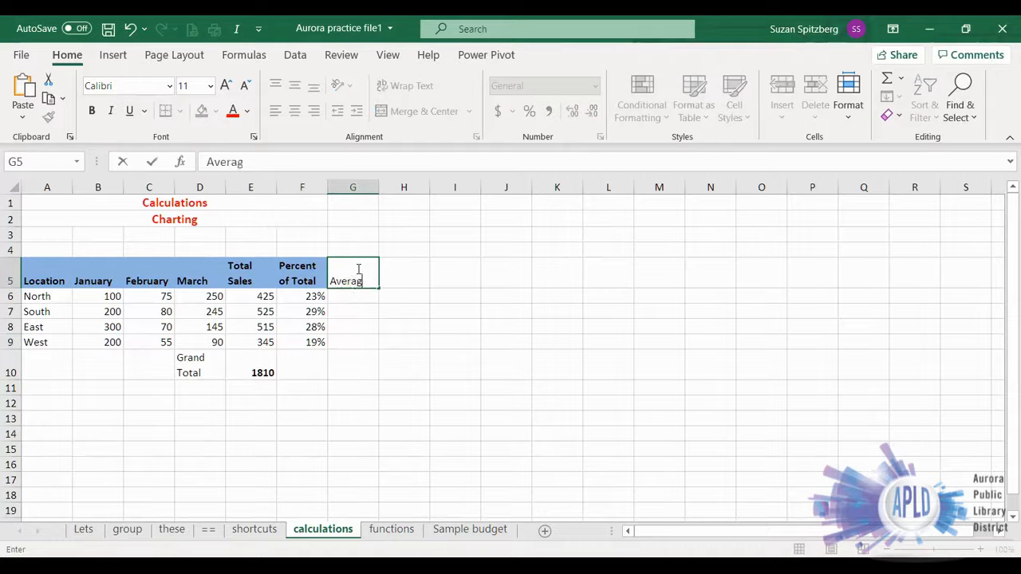
key(Return)
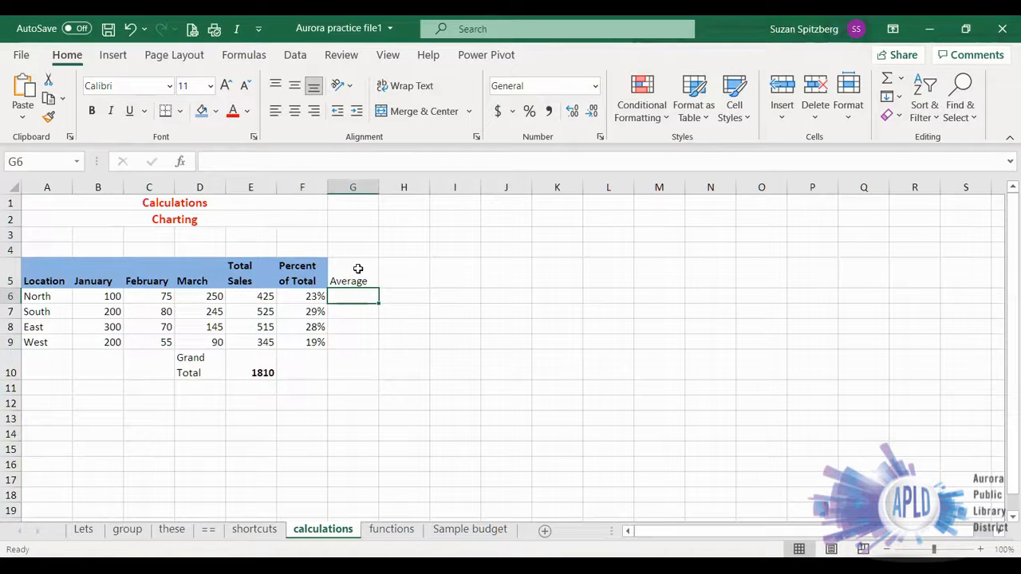
click(291, 277)
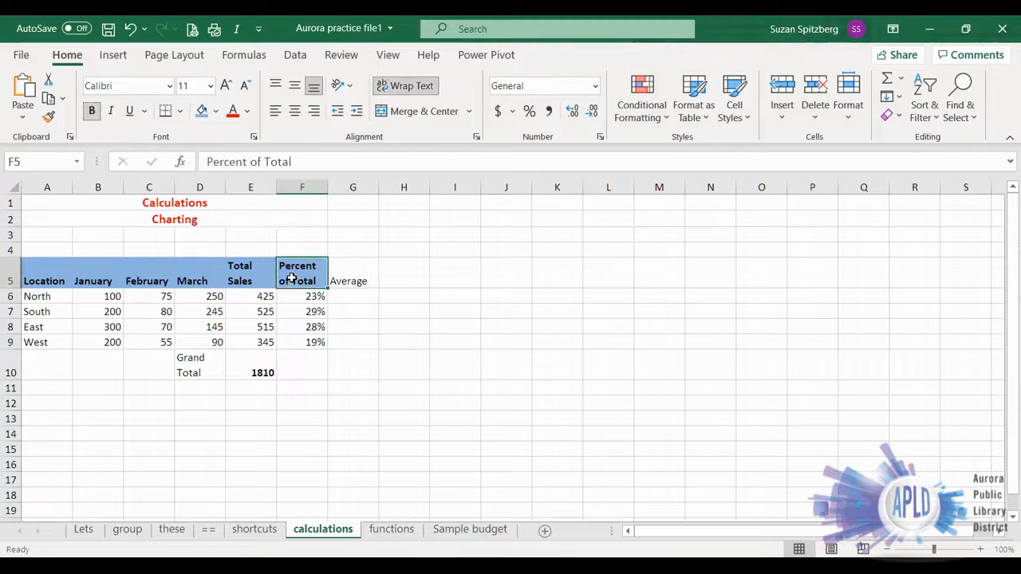
click(48, 121)
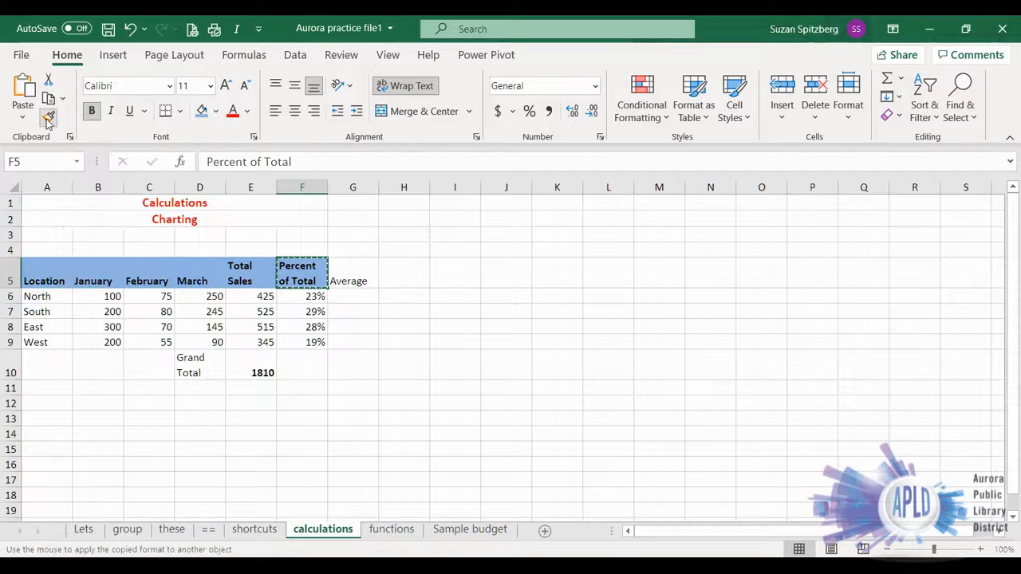
click(343, 278)
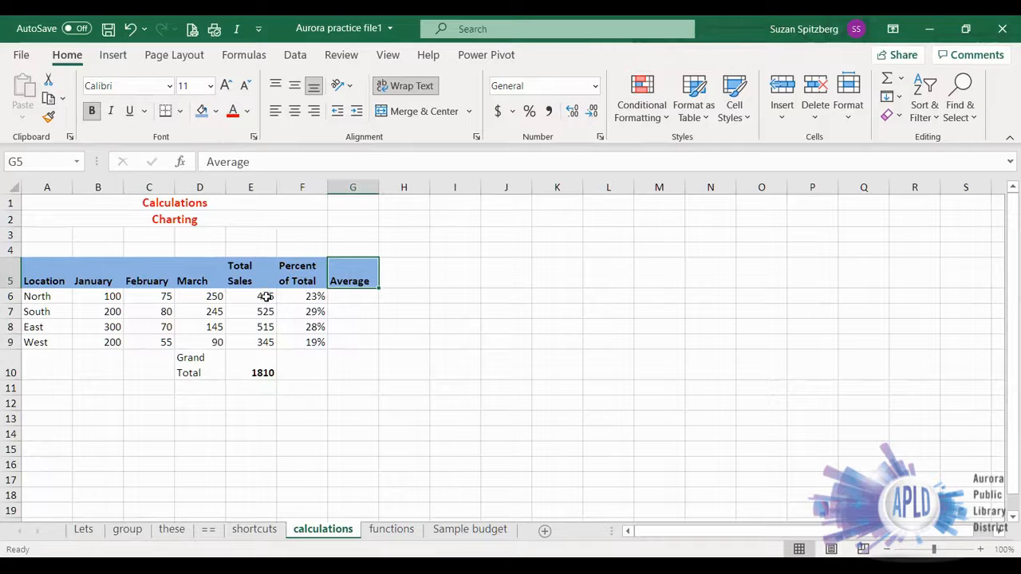
- Calculate North's monthly average in G6 with =AVERAGE(B6:D6) and fill the formula down through G9
click(352, 296)
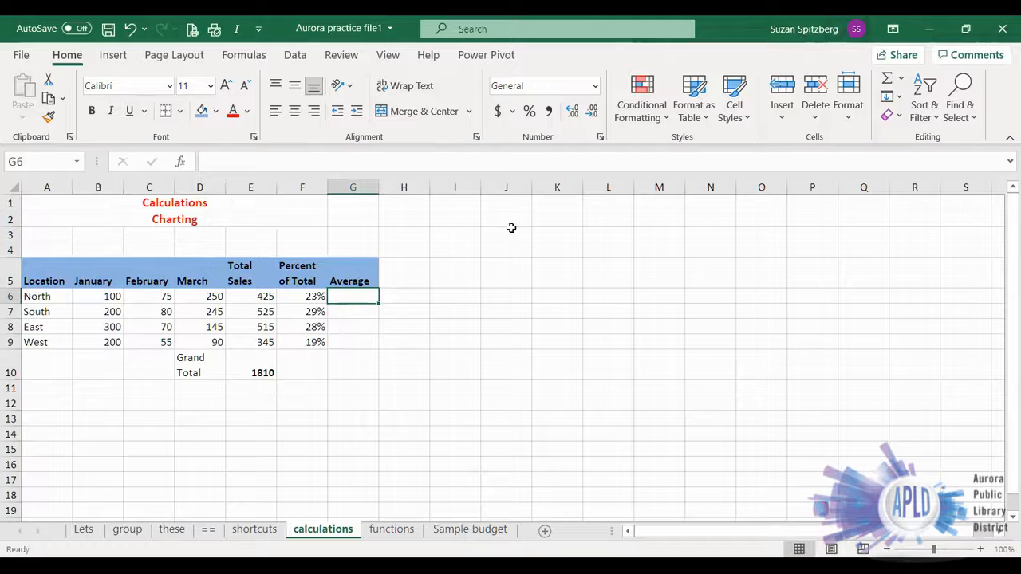
click(901, 82)
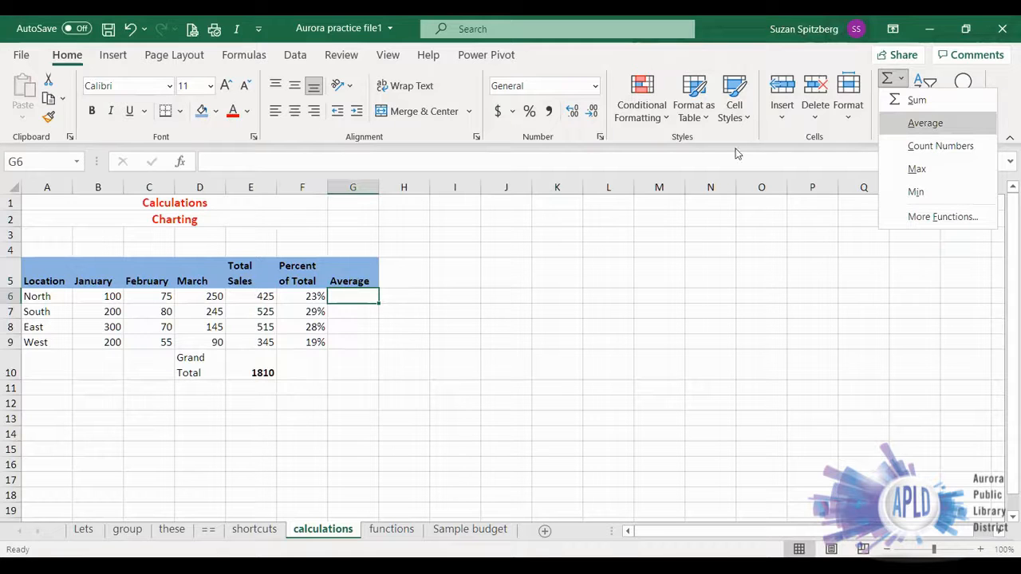
click(924, 123)
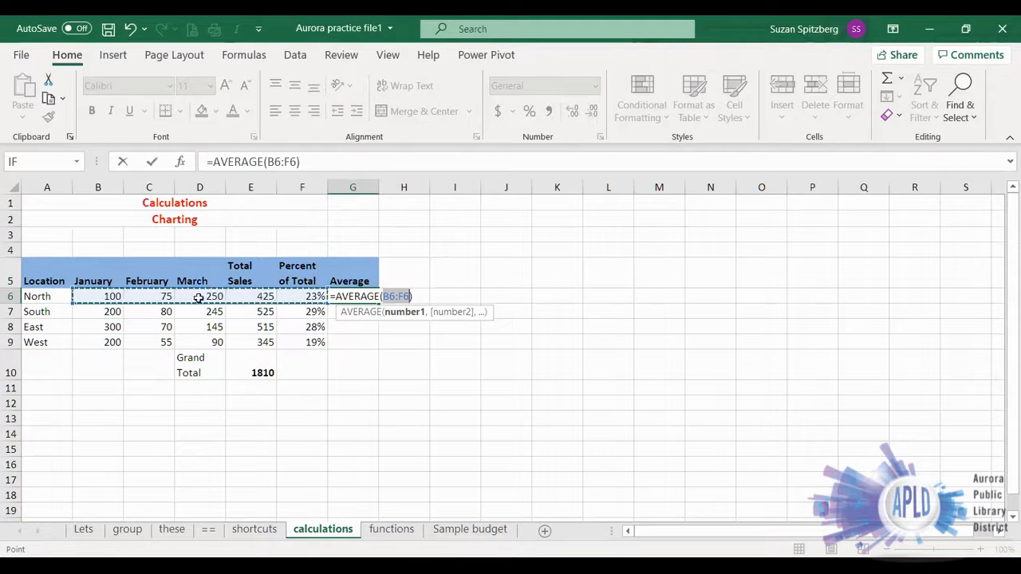
click(84, 296)
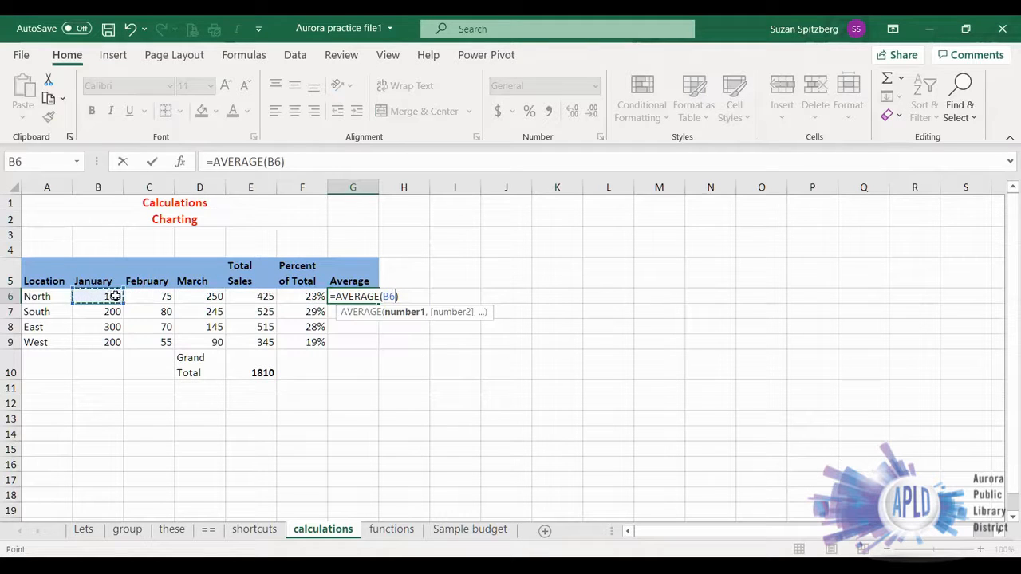
drag(120, 296, 193, 297)
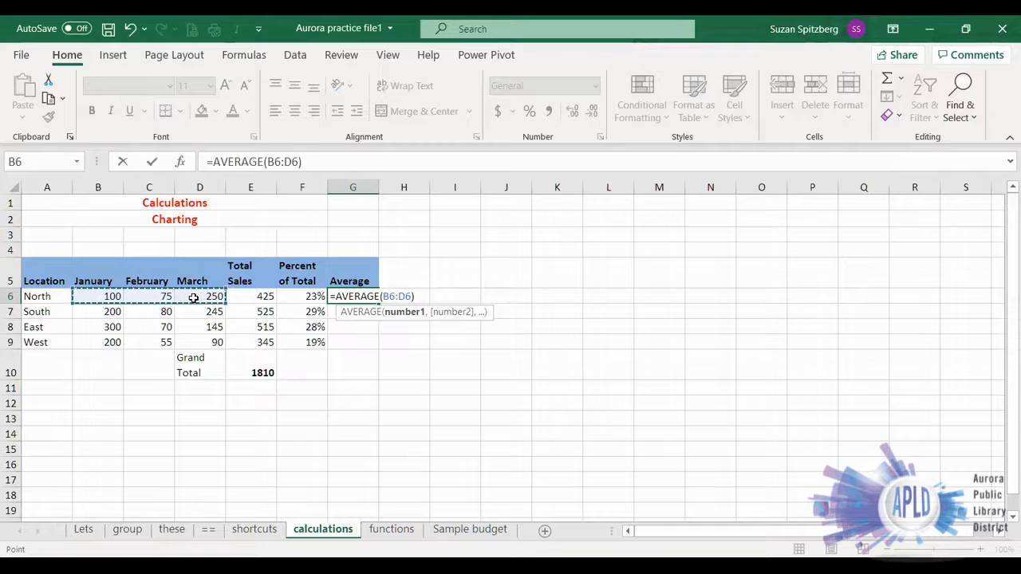
click(153, 163)
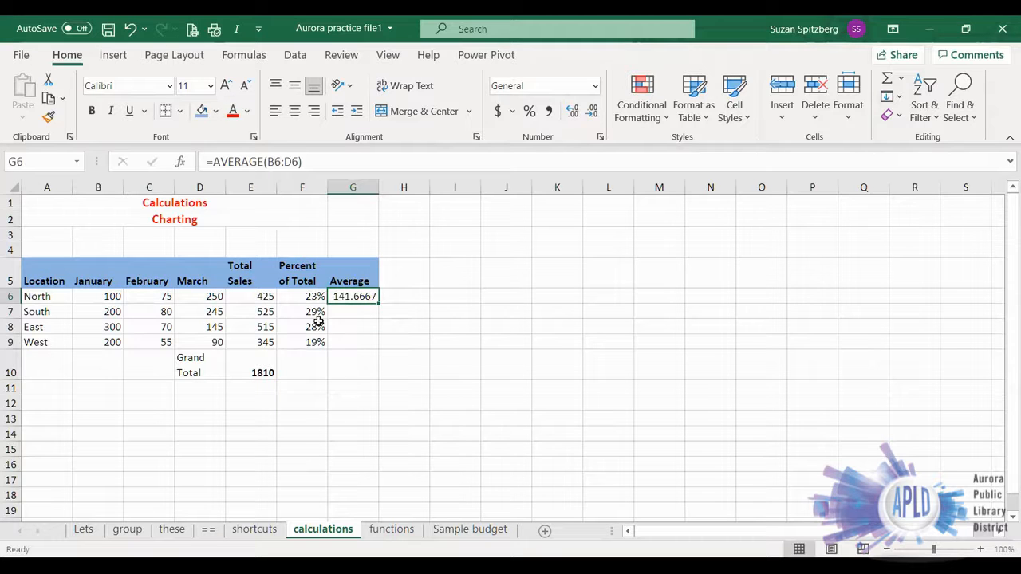
double_click(378, 302)
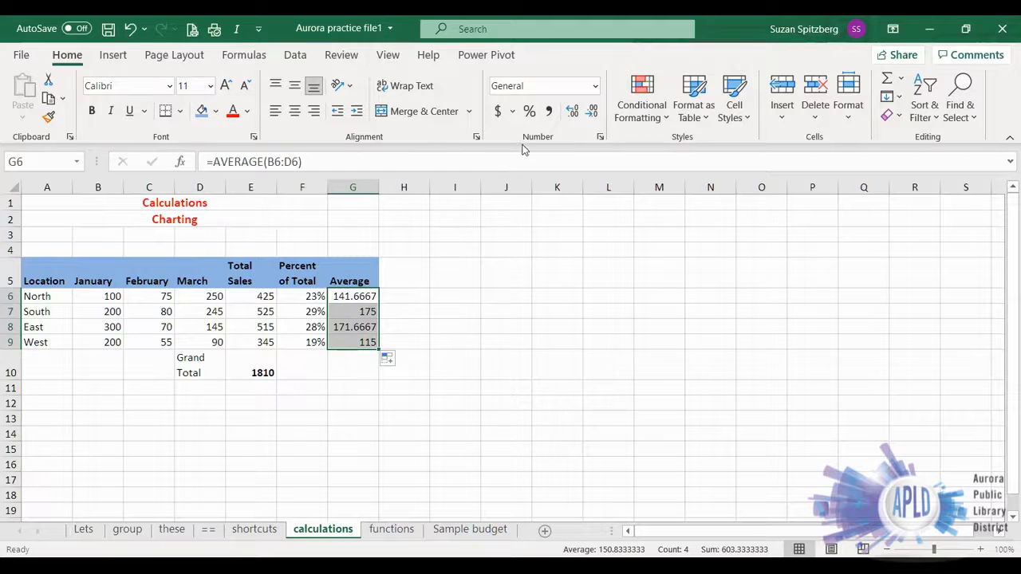
- Adjust the decimal places of the averages in G6:G9 until they display as whole numbers
click(593, 114)
click(593, 114)
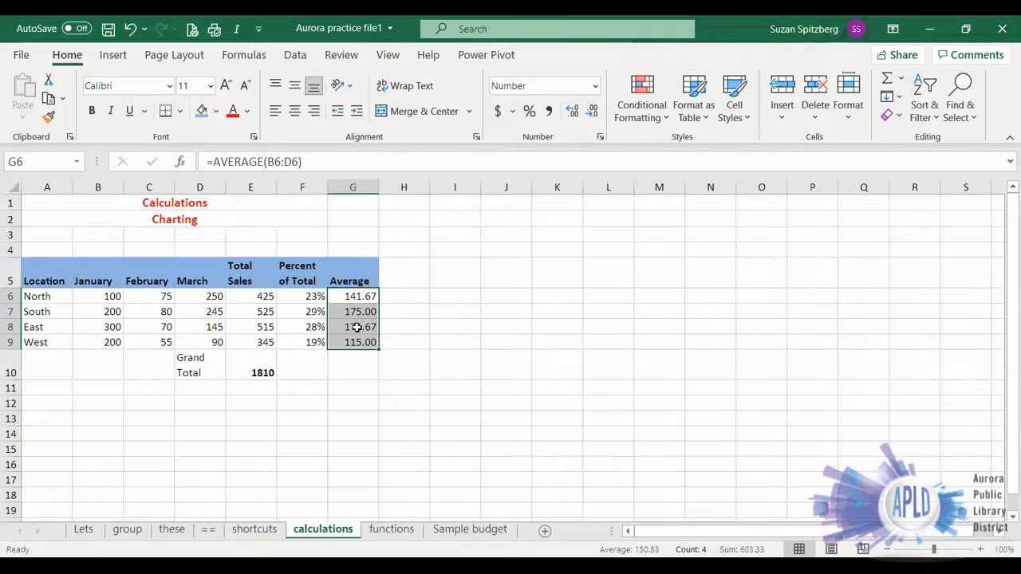
click(572, 112)
click(572, 112)
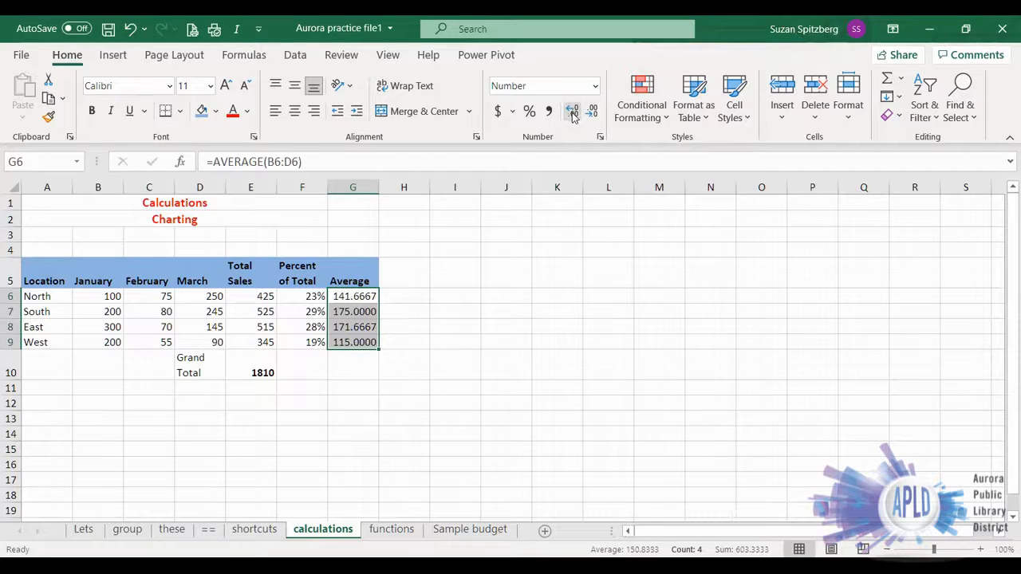
click(592, 111)
click(592, 112)
click(592, 112)
click(592, 112)
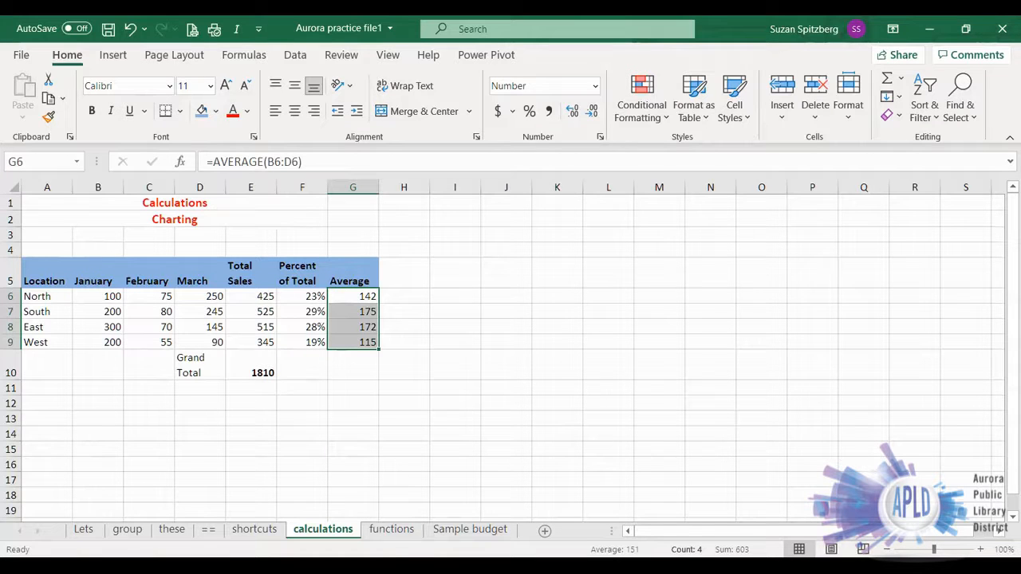
- On the functions sheet, count the numbers in B7 with =COUNT(B3:B6)
click(387, 531)
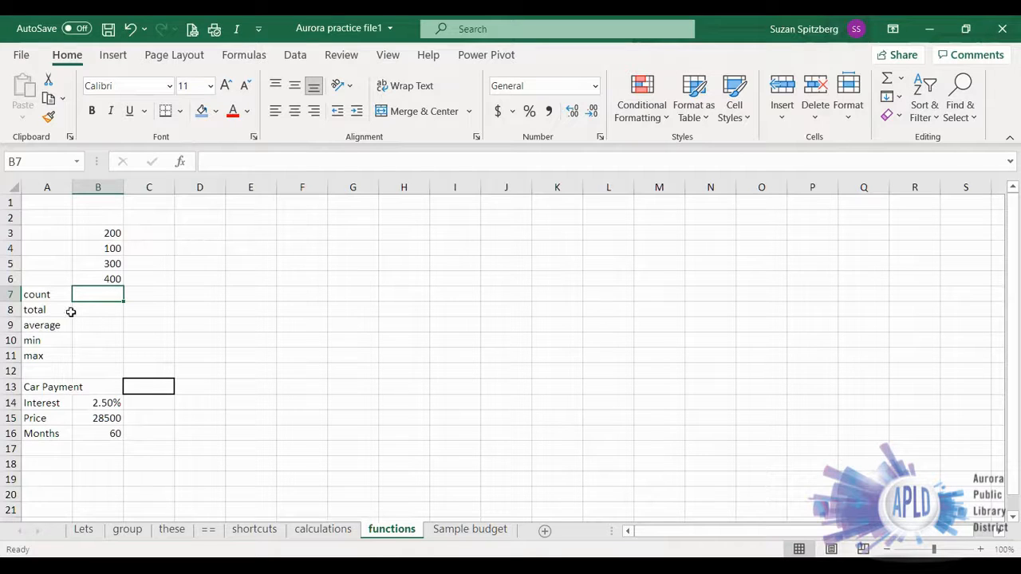
click(899, 79)
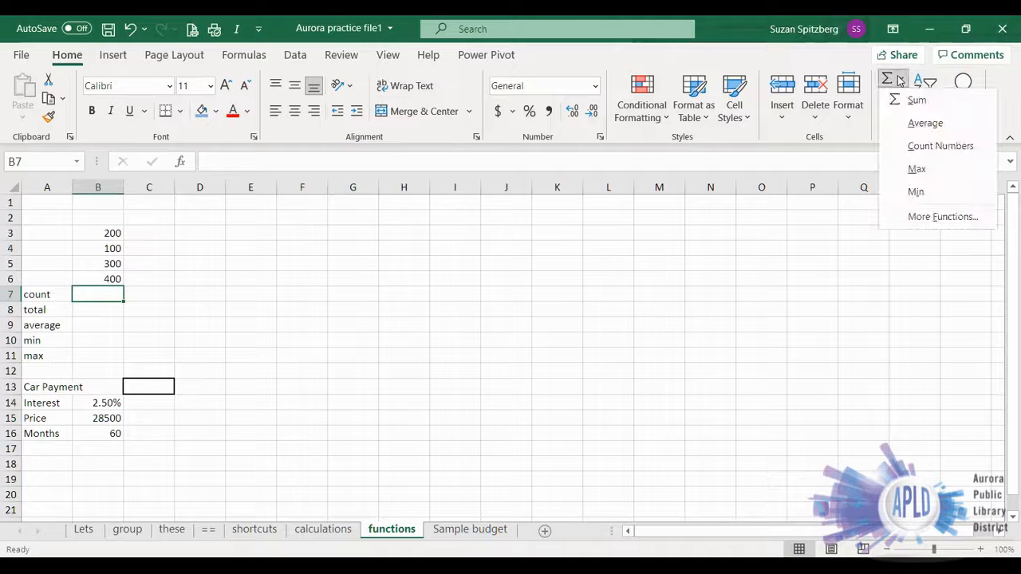
click(921, 147)
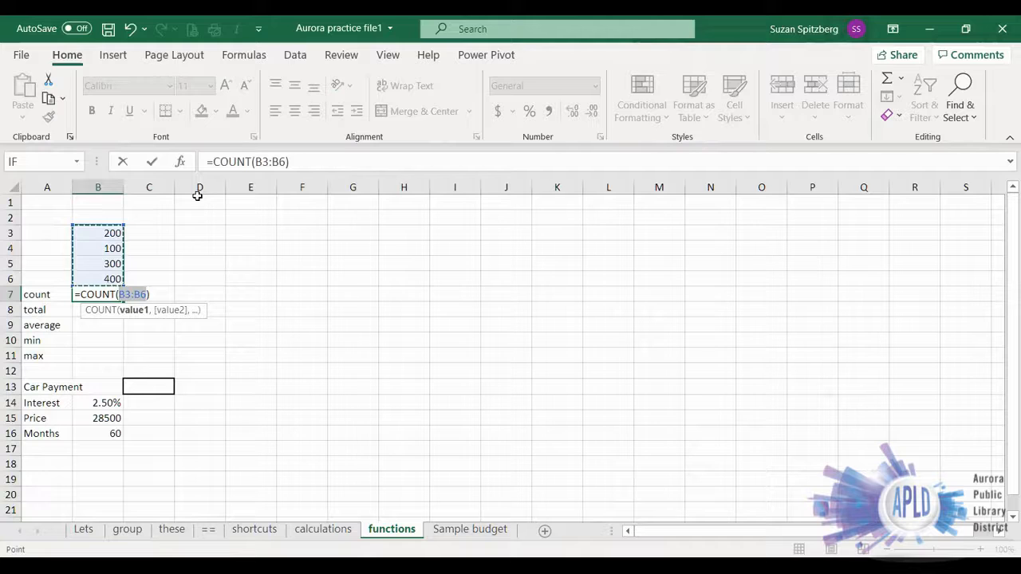
click(154, 161)
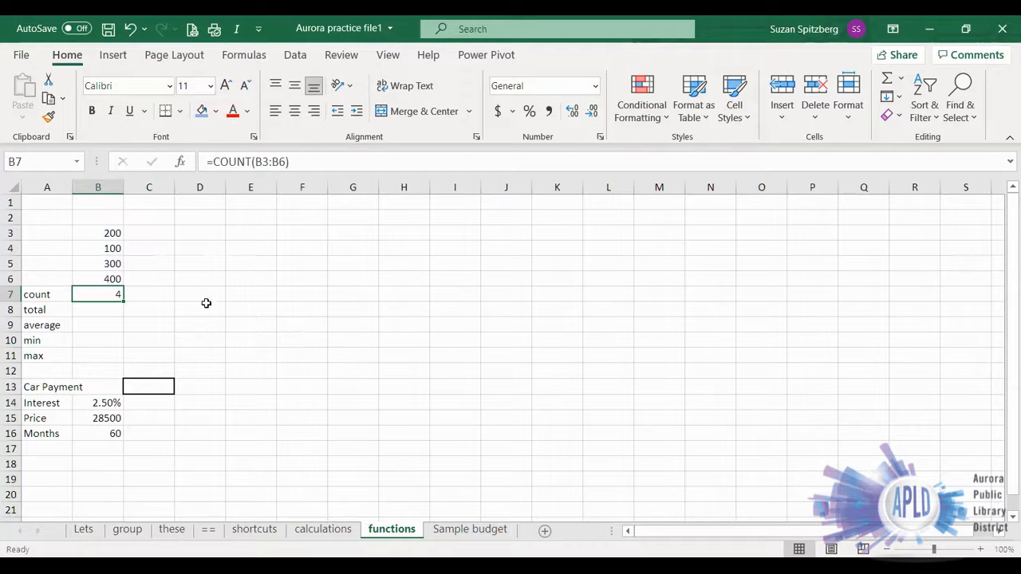
- Try clearing the value in B5 to test the count, undo the deletion, and select the count cell B7
click(112, 264)
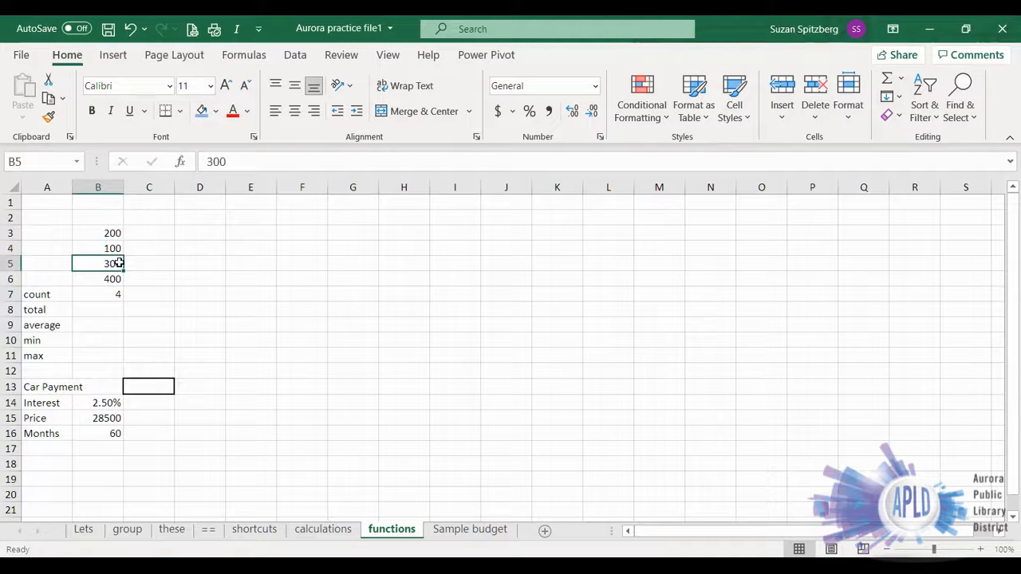
key(Delete)
click(128, 30)
click(107, 296)
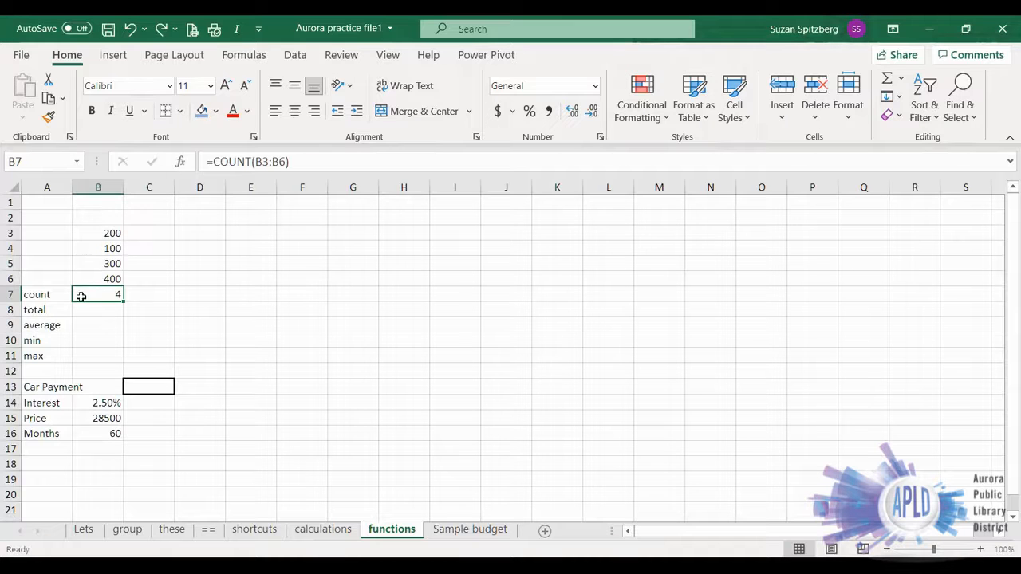
- Try replacing the number in B3 with the word text to test the count, and undo the entry
click(101, 233)
text(text)
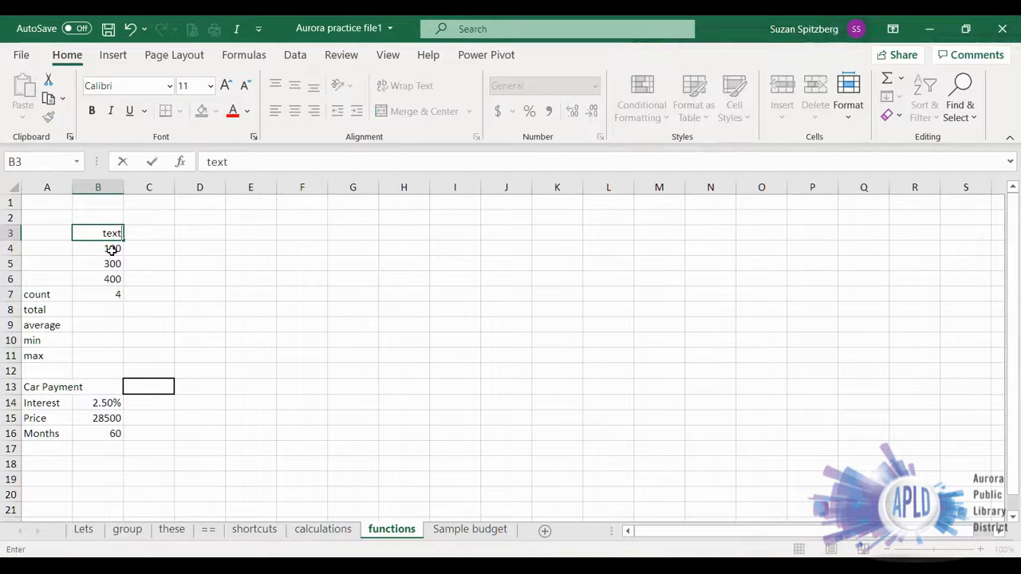
key(Return)
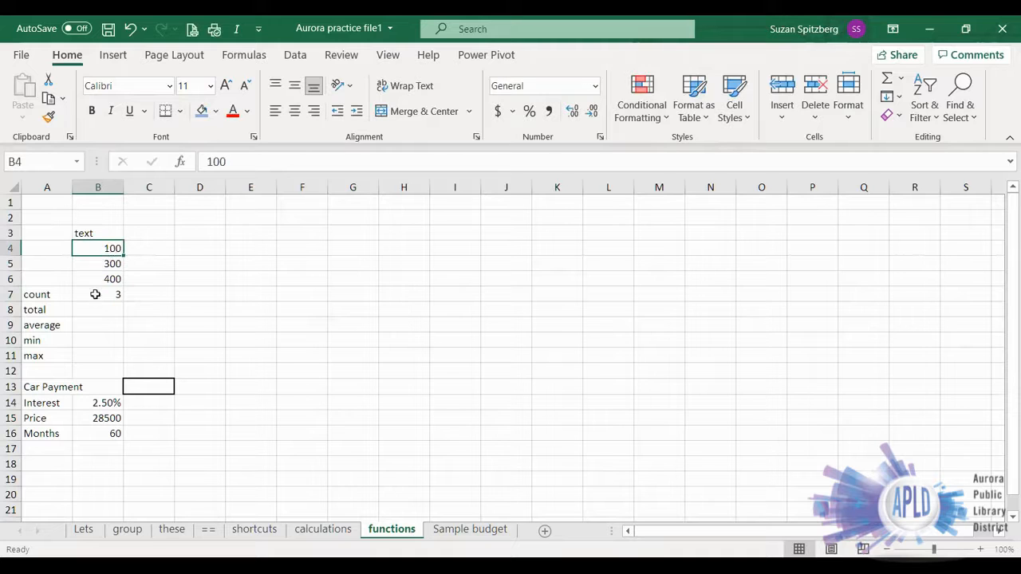
click(130, 28)
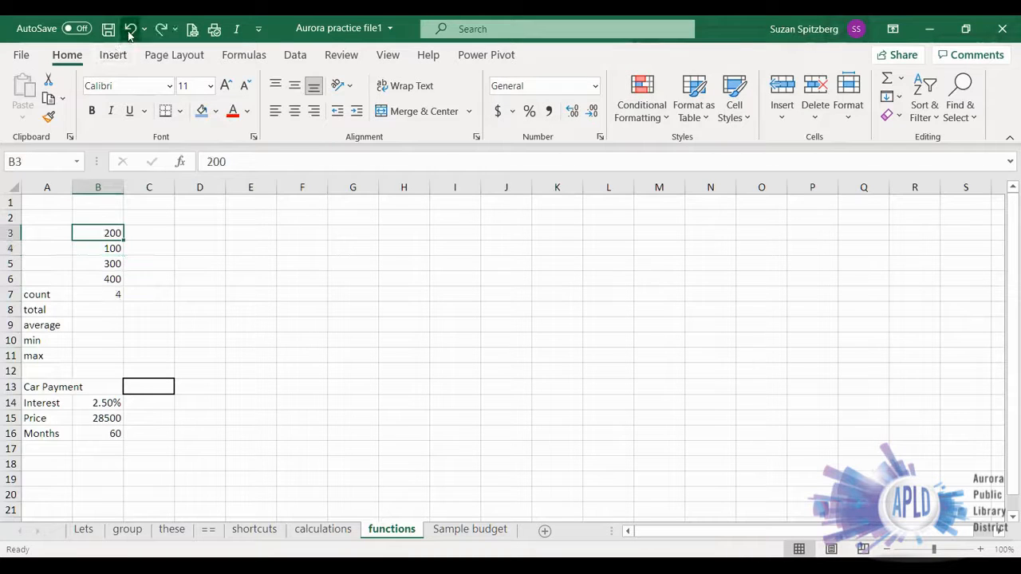
- Total the four numbers in B8 with =SUM(B3:B6), leaving the count cell out of the range
click(85, 311)
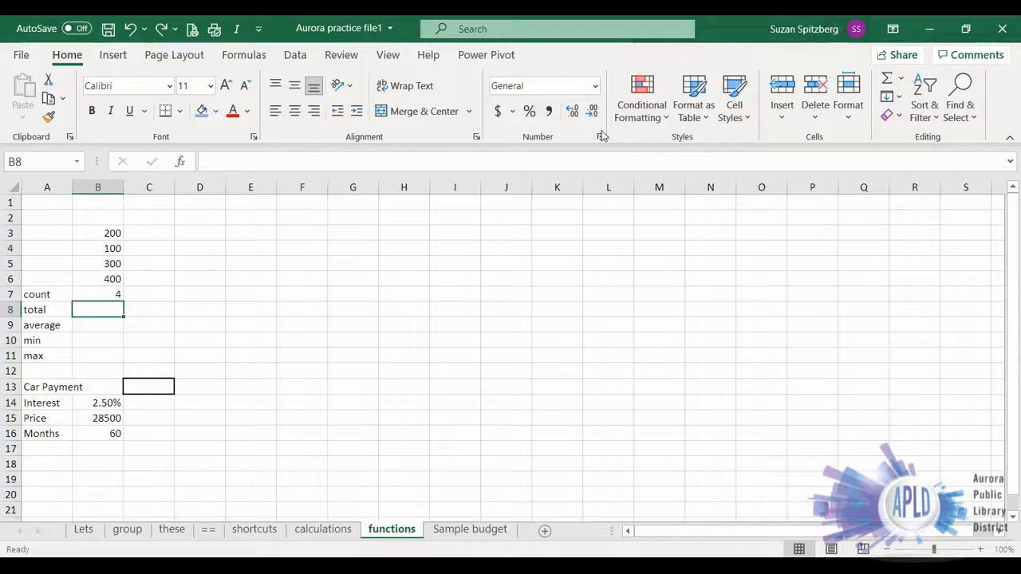
click(887, 81)
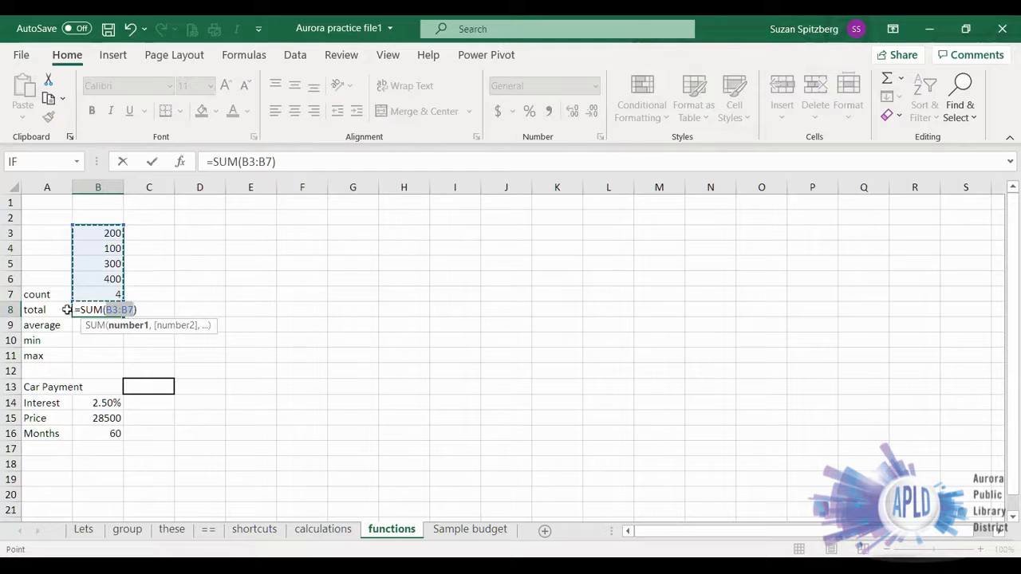
click(91, 234)
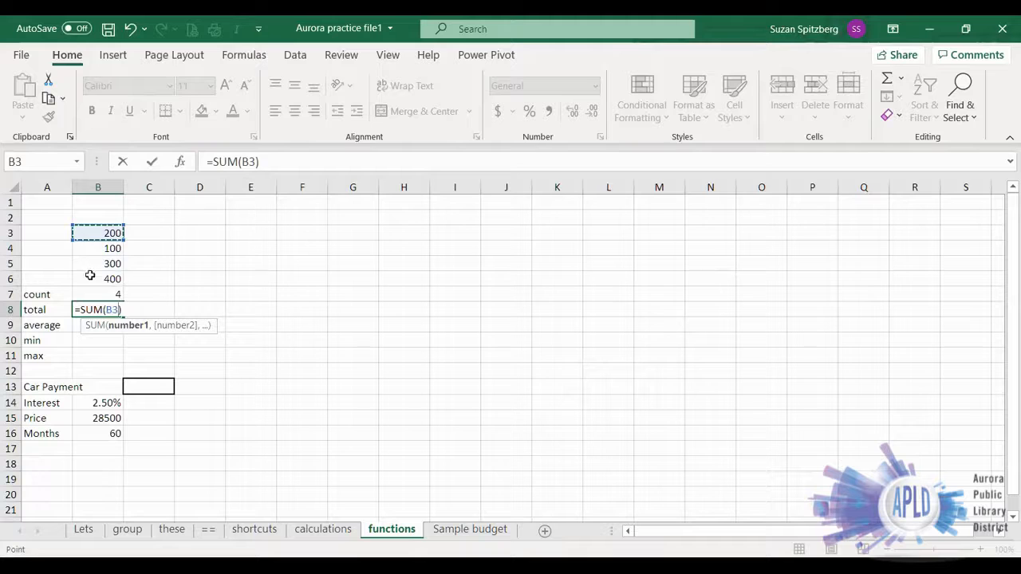
drag(90, 275, 92, 277)
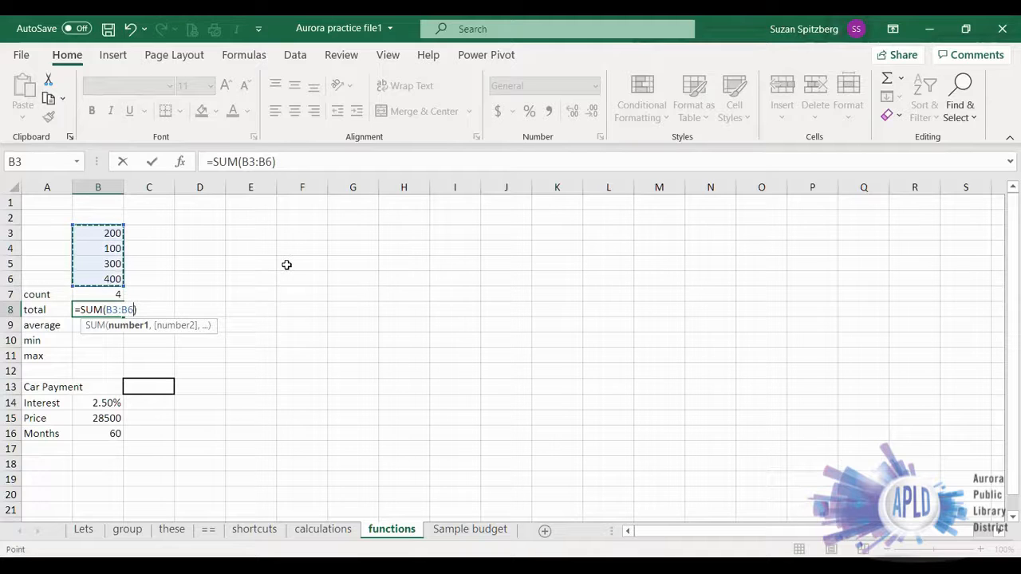
key(Return)
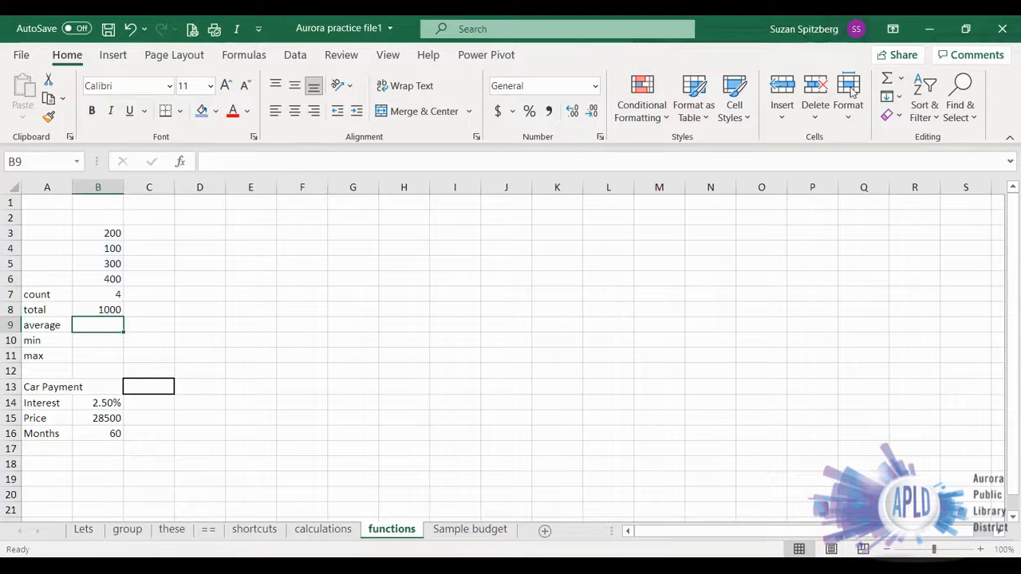
- Average the four numbers in B9 with =AVERAGE(B3:B6), excluding the count and total cells
click(901, 78)
click(909, 122)
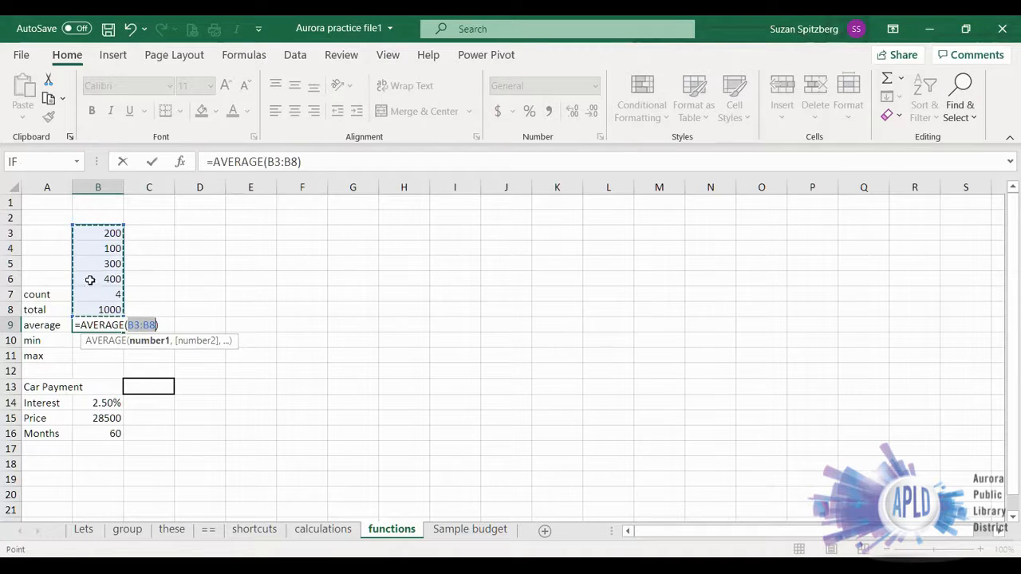
click(89, 232)
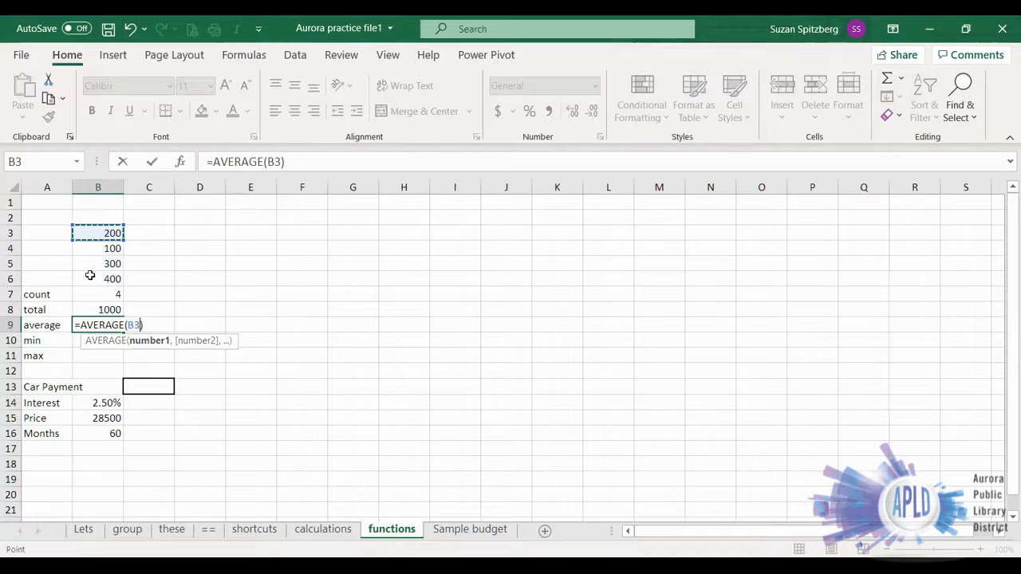
shift+click(89, 273)
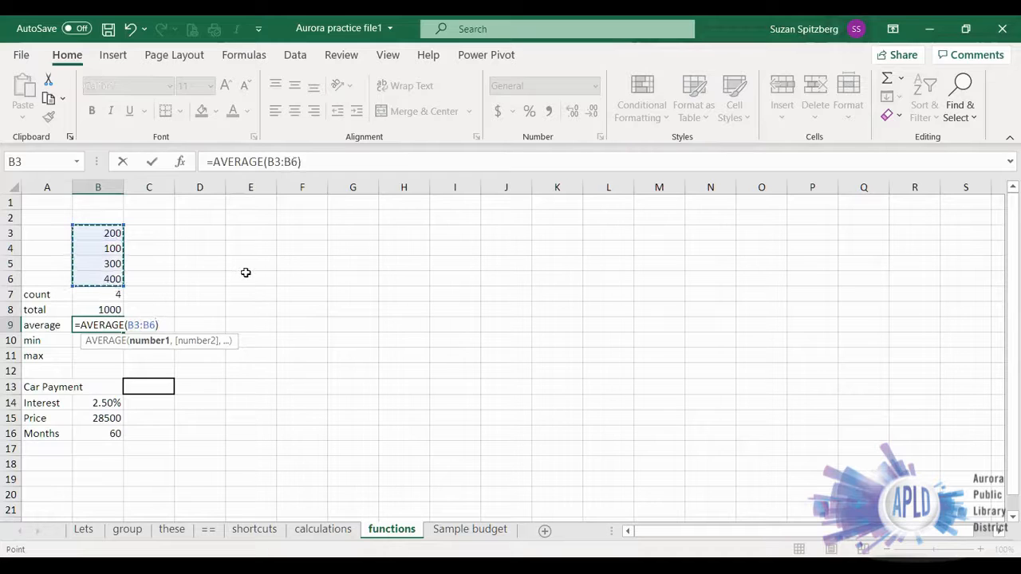
click(151, 162)
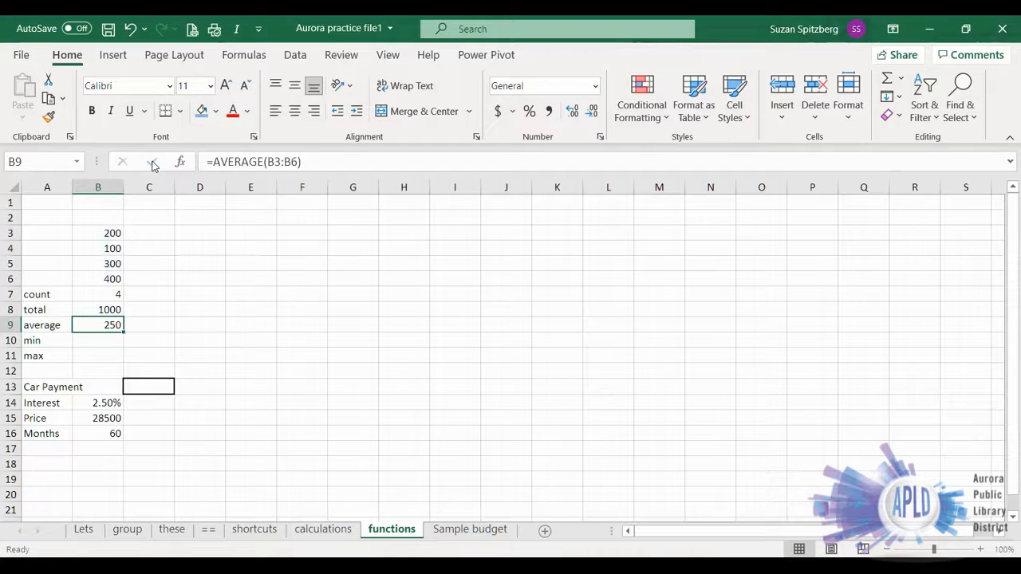
- Find the smallest of the four numbers in B10 with =MIN(B3:B6), leaving out the summary cells
click(104, 342)
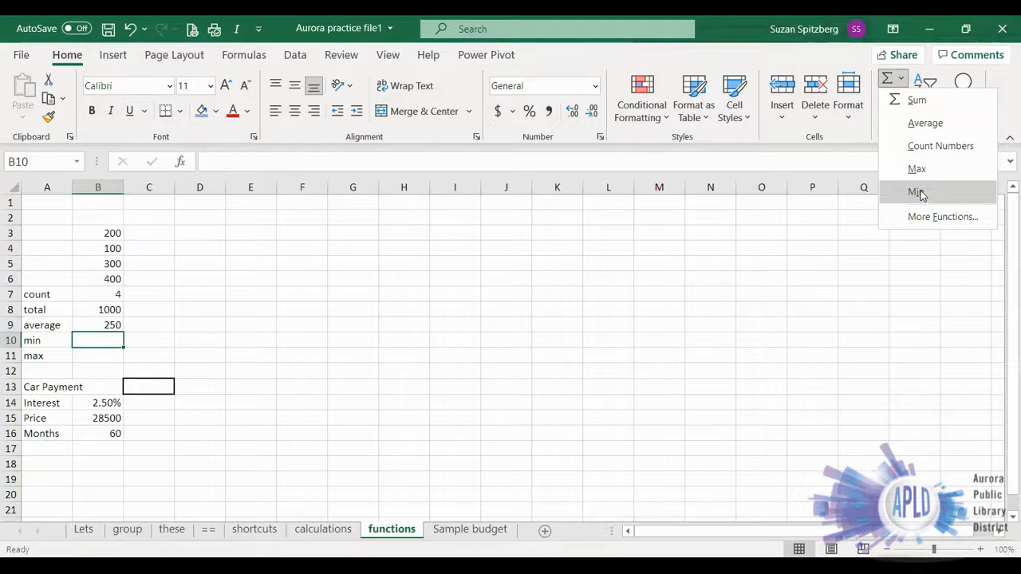
click(917, 192)
drag(97, 230, 98, 278)
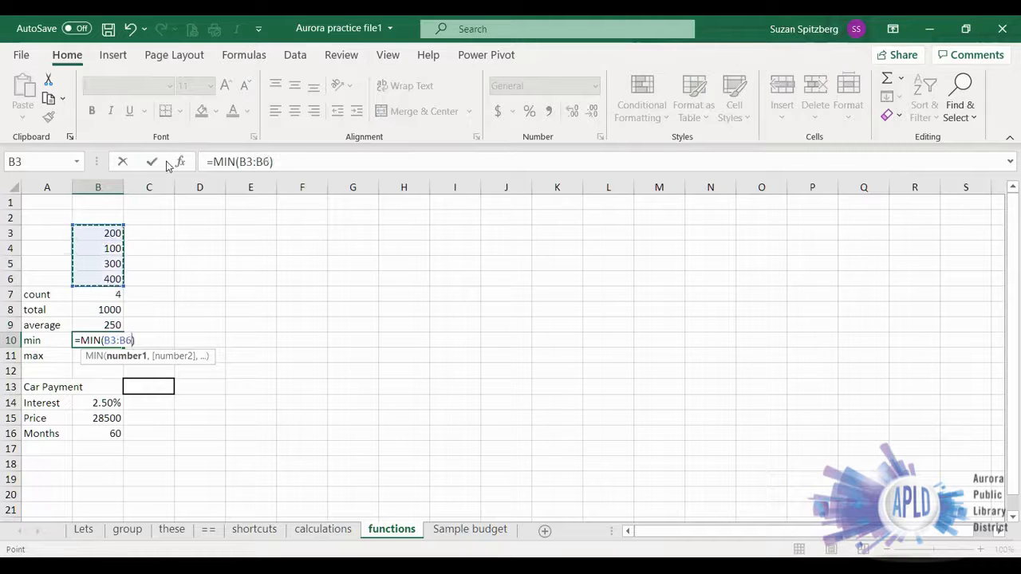
key(Return)
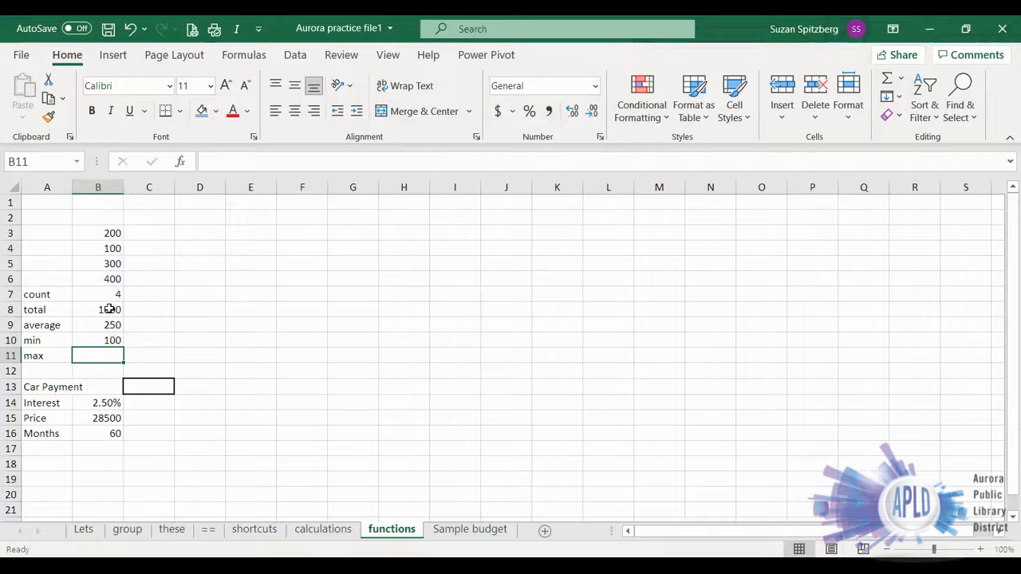
- Change the numbers in B4 to 125 and B3 to 55 to test how the formulas recalculate
click(95, 248)
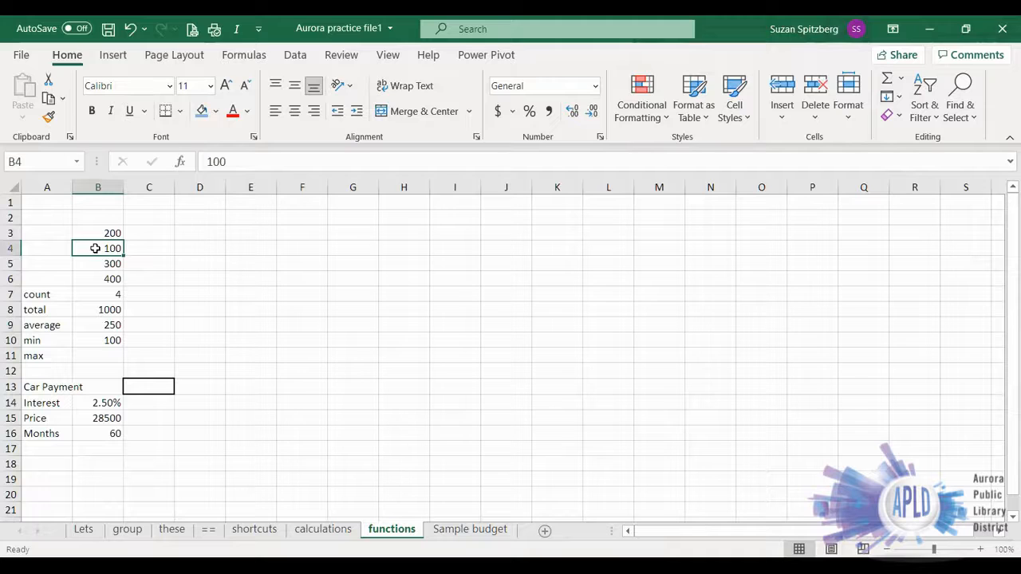
text(125)
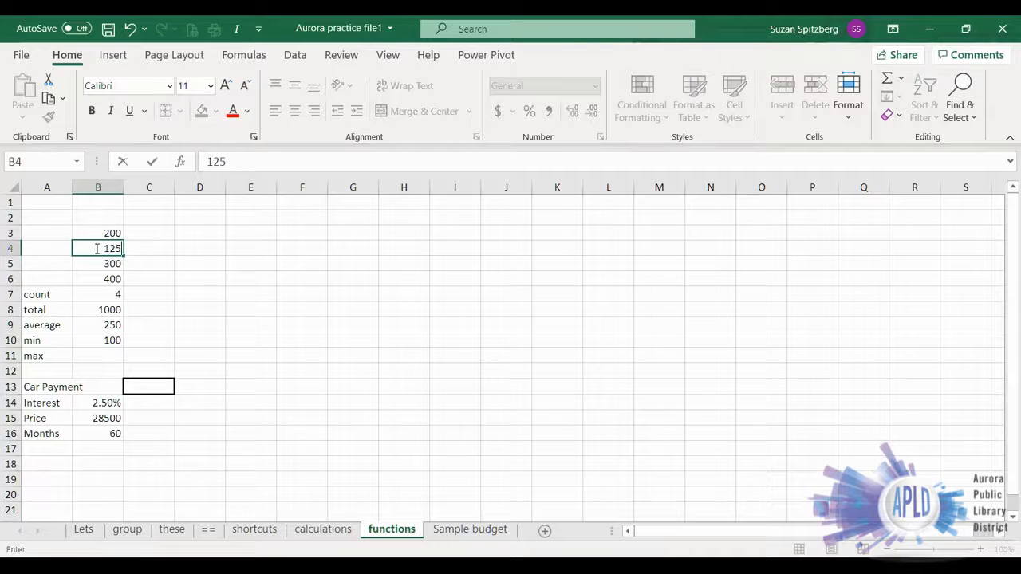
key(Return)
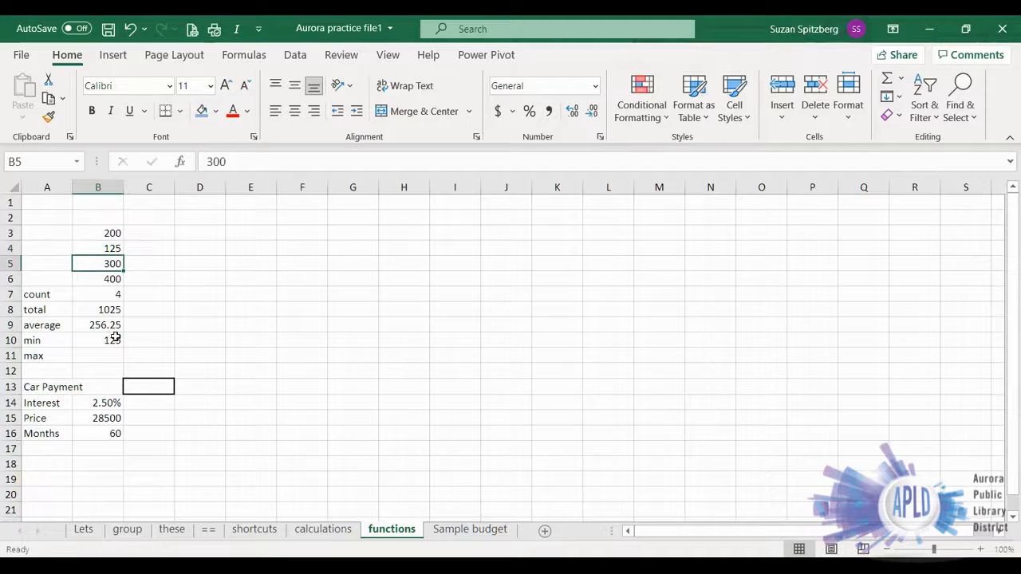
click(101, 235)
text(55)
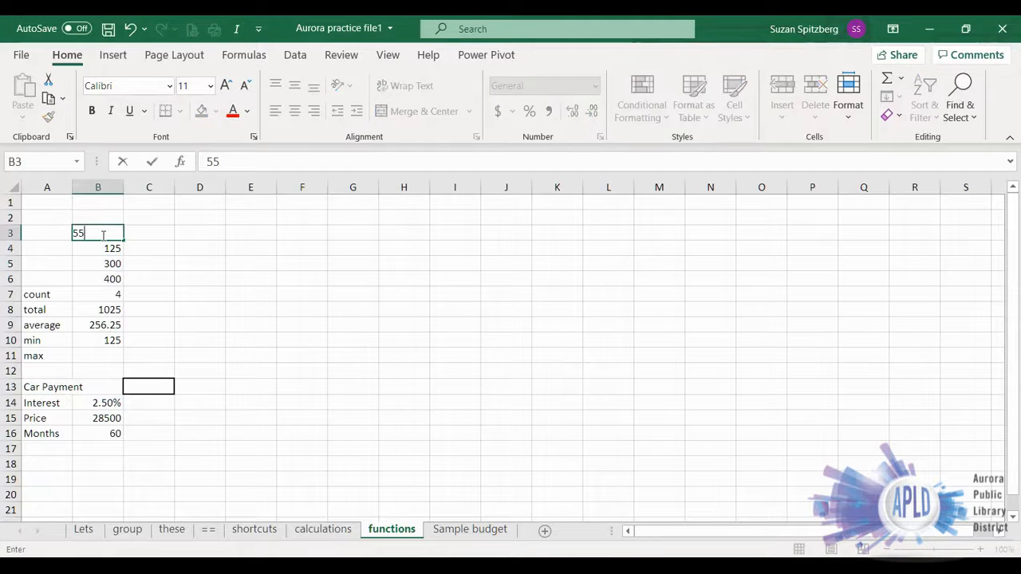
key(Return)
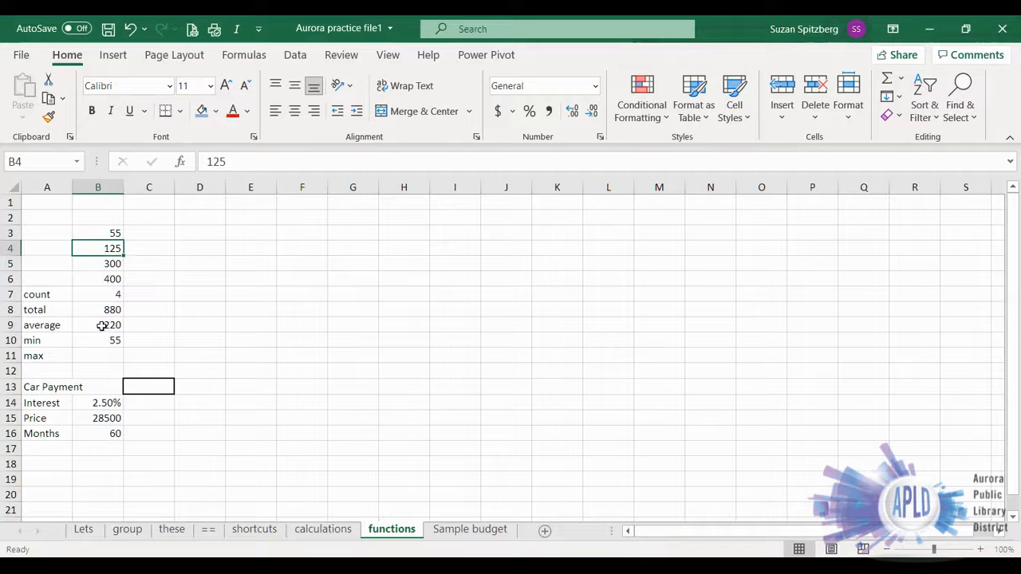
- Find the largest of the four numbers in B11 with =MAX(B3:B6), leaving out the summary cells
click(98, 356)
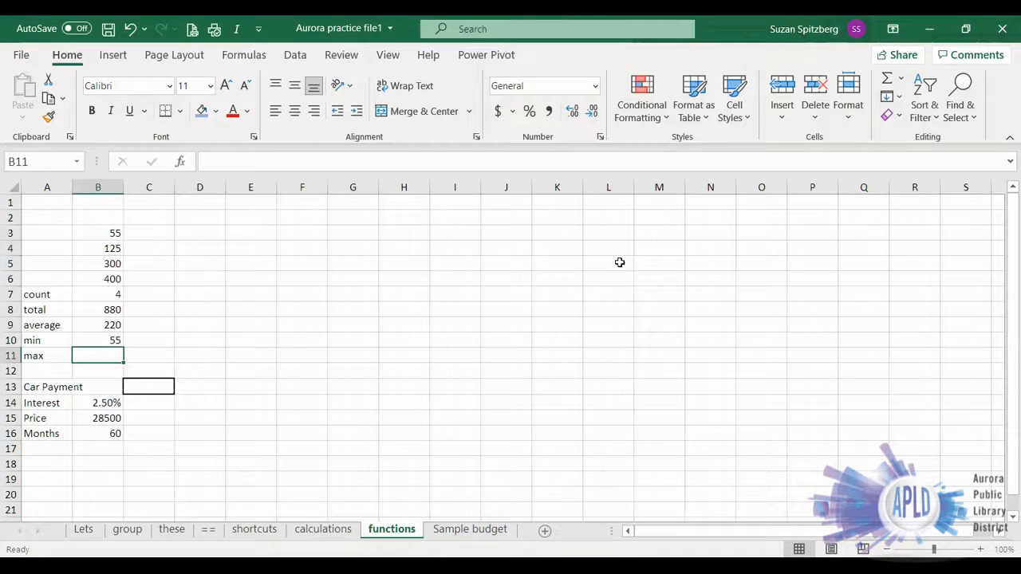
click(900, 79)
click(905, 167)
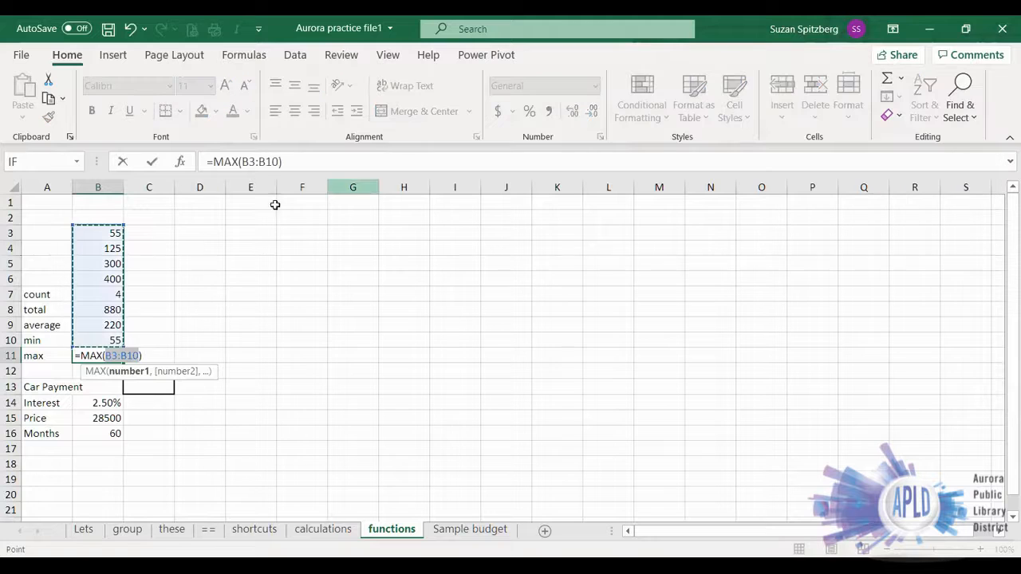
click(94, 233)
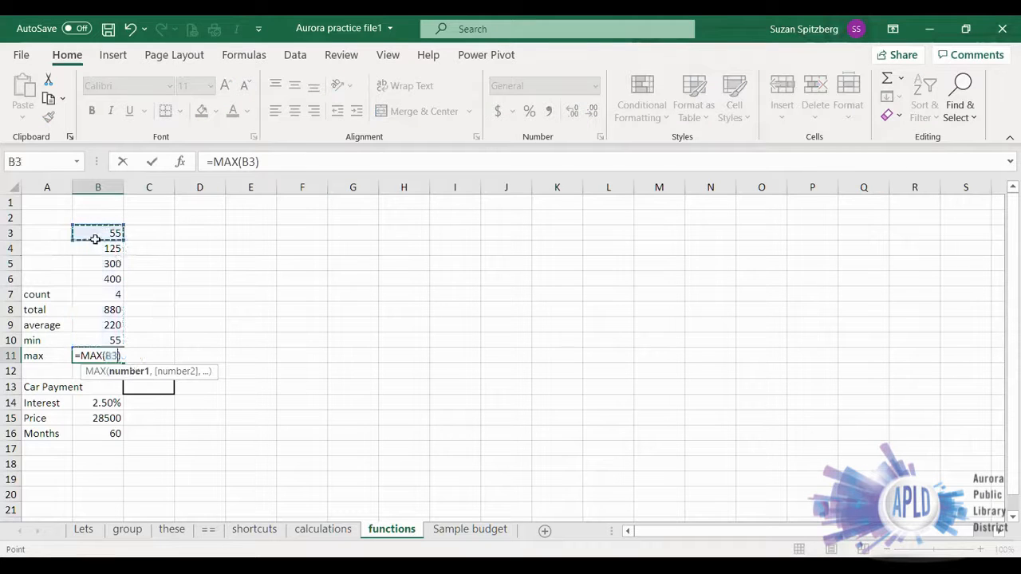
shift+click(94, 277)
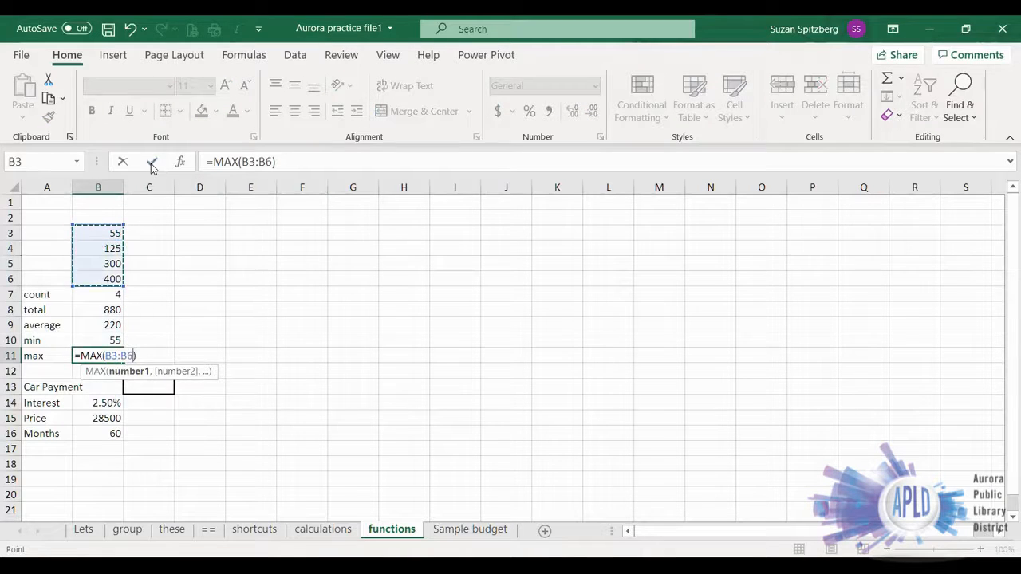
click(152, 162)
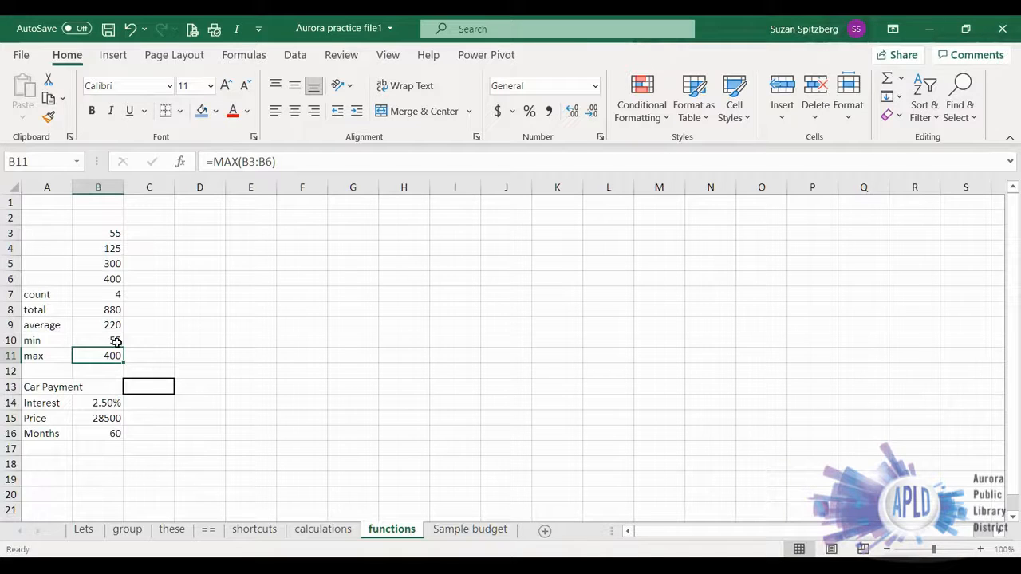
- Insert the PMT function from the recently used functions into the car payment cell C13
click(149, 388)
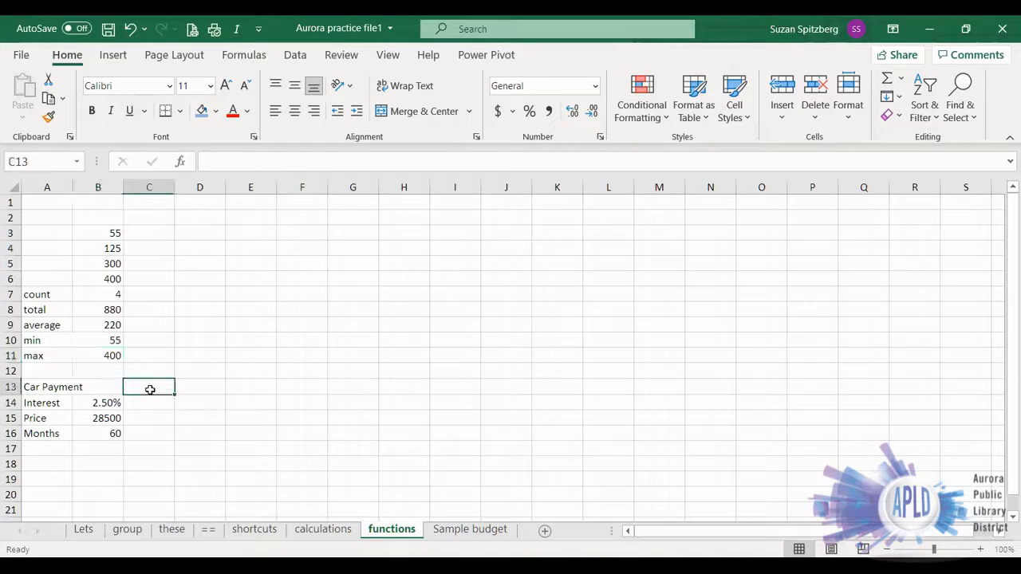
click(181, 164)
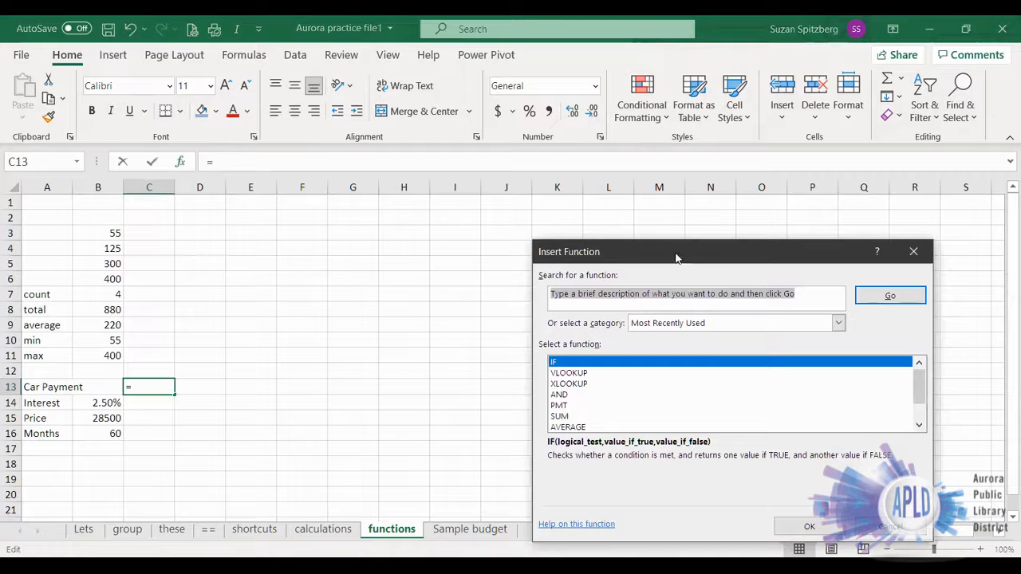
drag(675, 258, 498, 114)
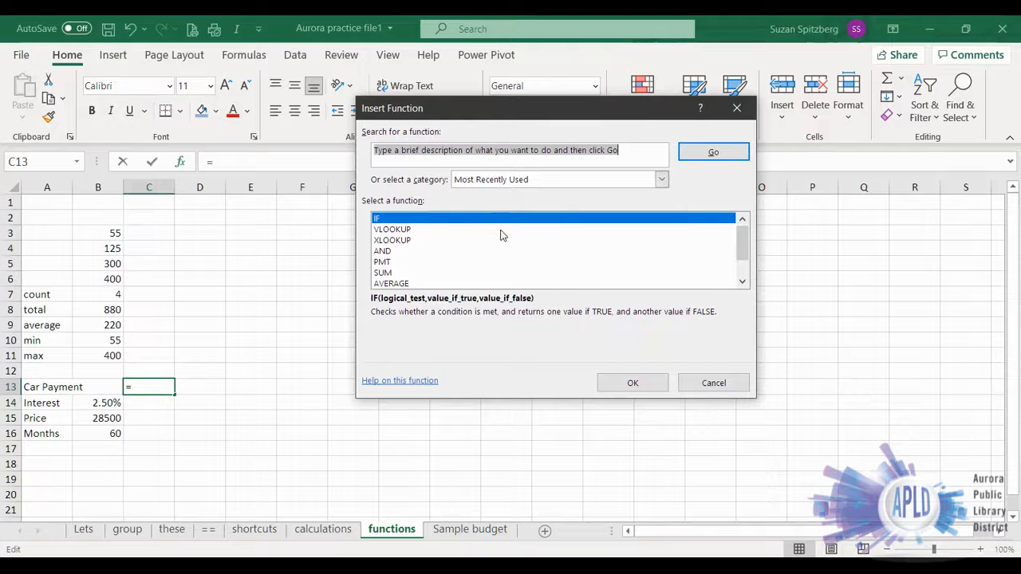
click(382, 262)
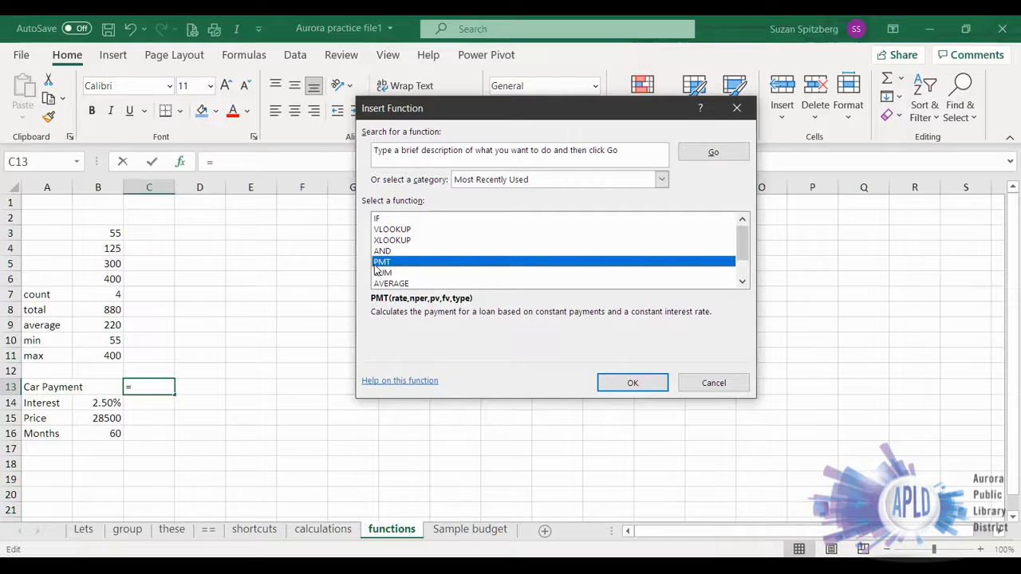
click(630, 383)
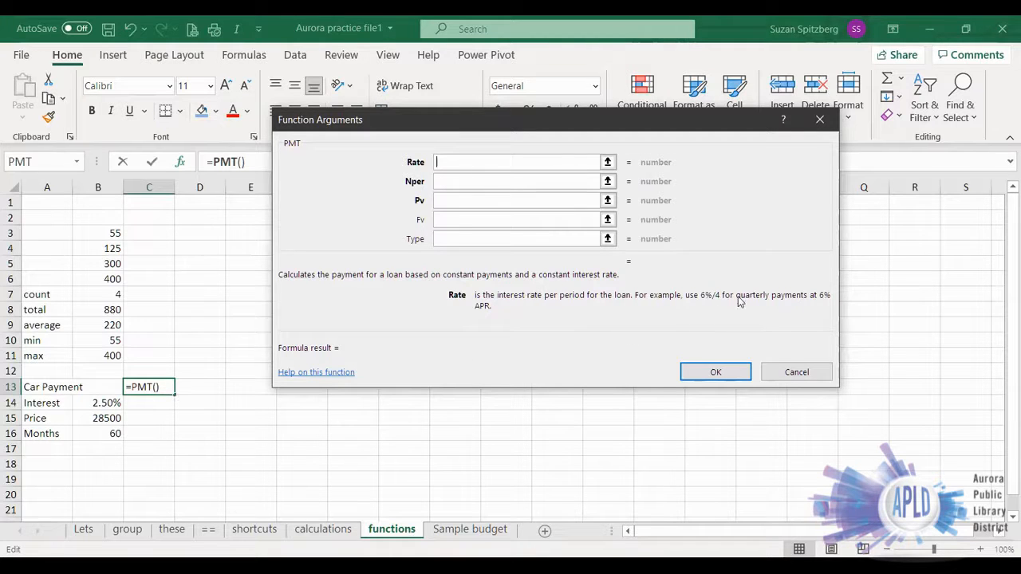
- Complete the PMT arguments with Rate B14/12, Nper B16 and Pv B15, leaving Fv and Type empty
click(102, 403)
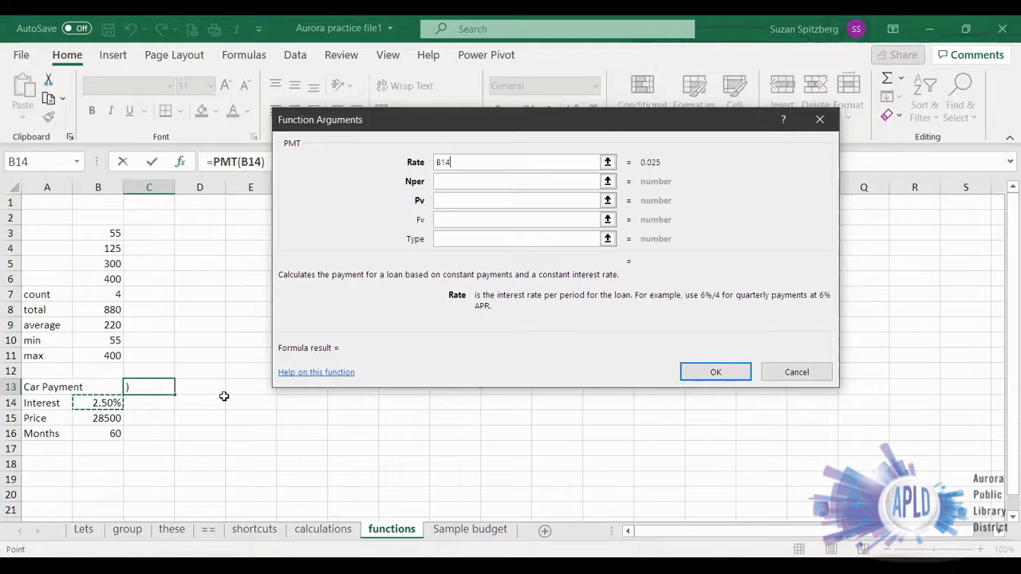
text(/12)
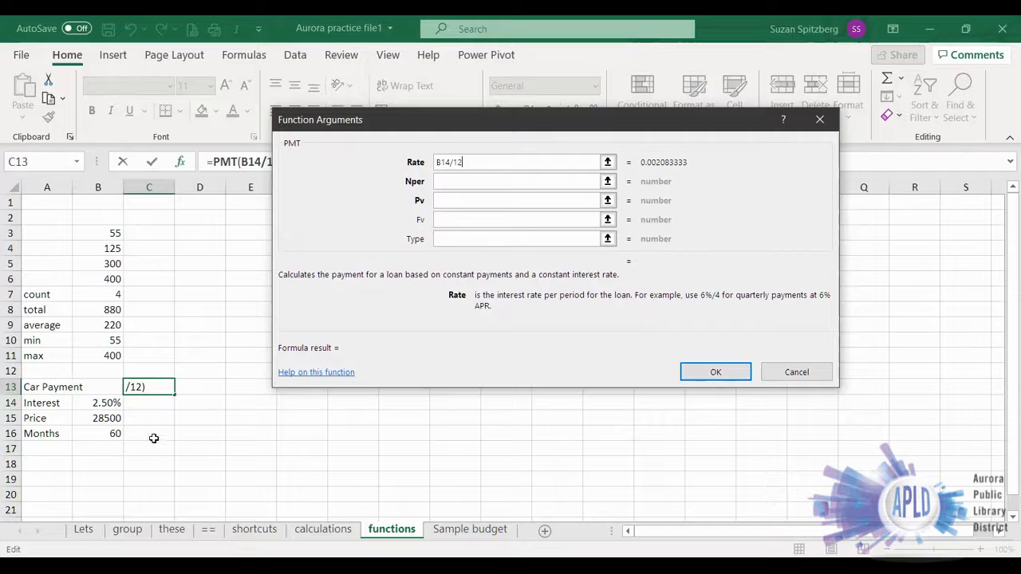
click(453, 181)
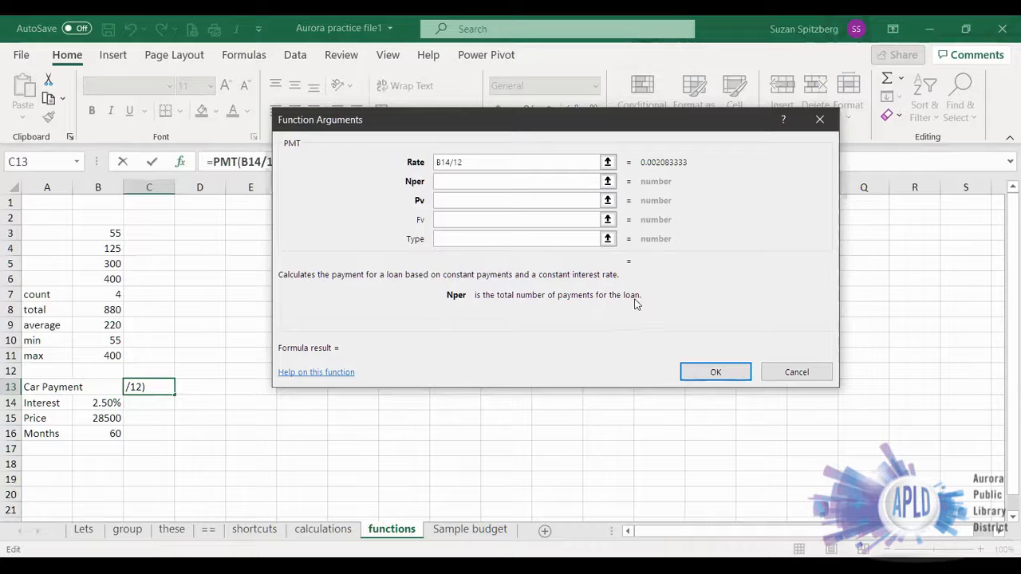
click(101, 435)
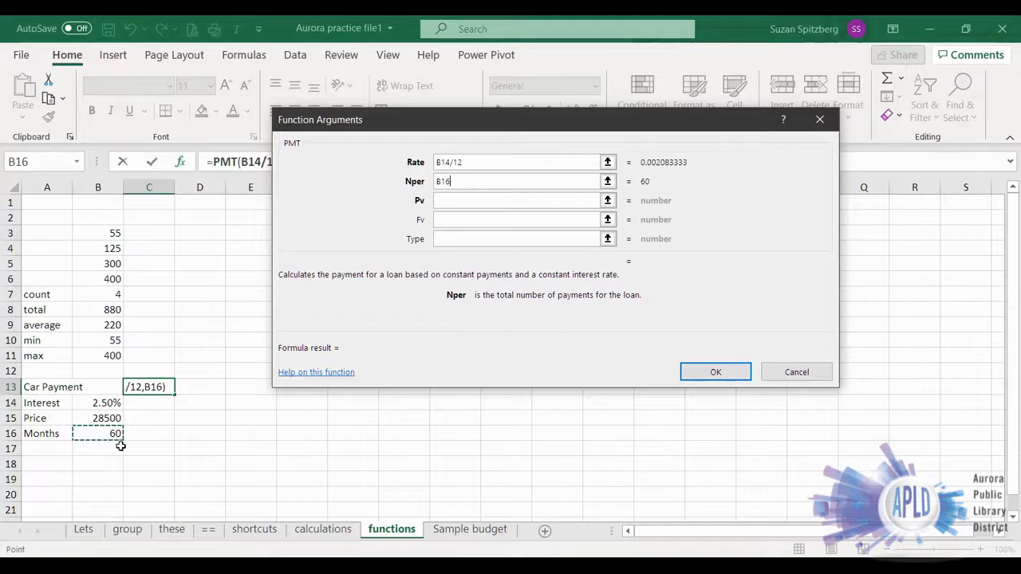
click(451, 201)
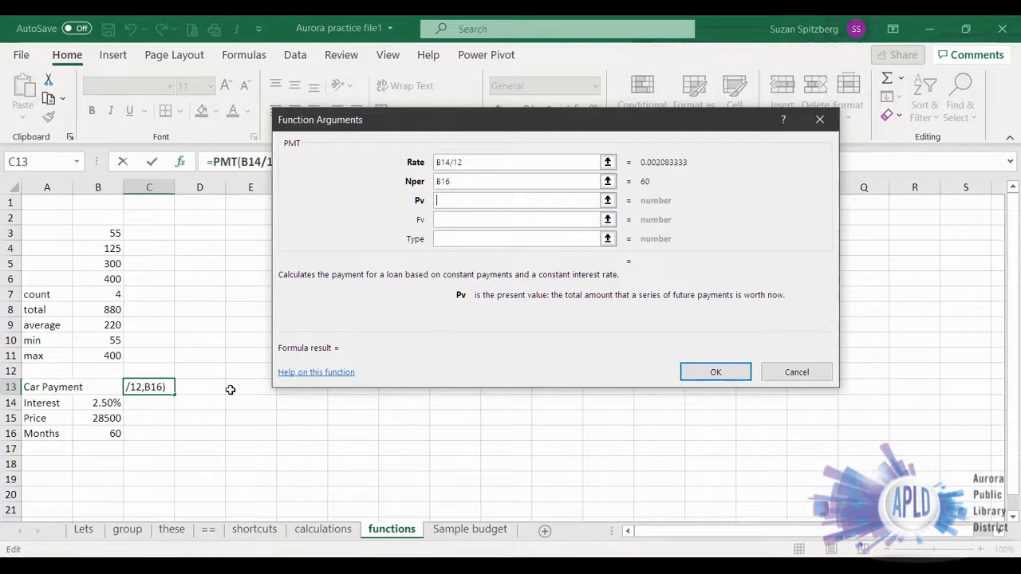
click(88, 421)
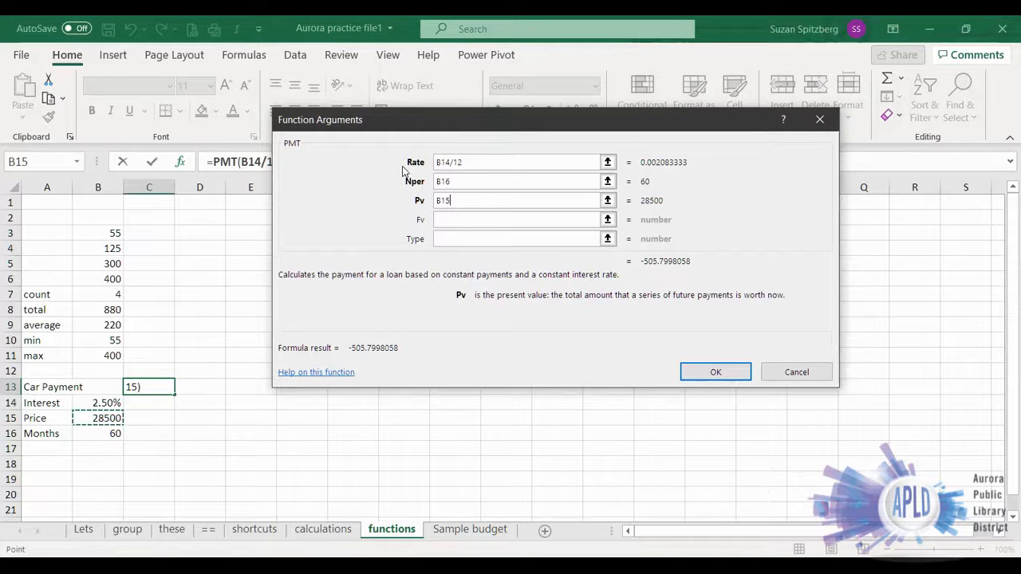
click(453, 220)
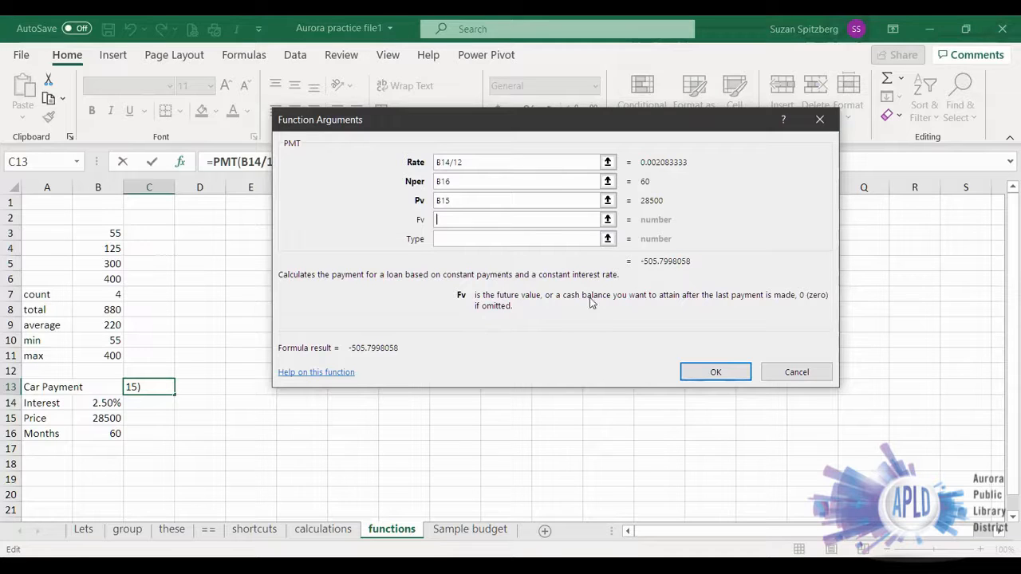
click(446, 238)
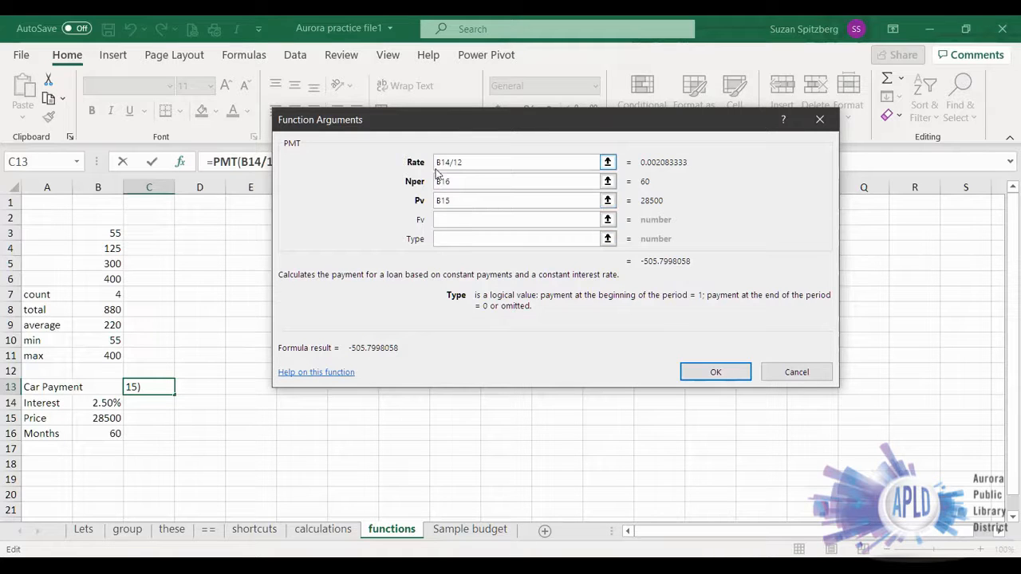
click(719, 371)
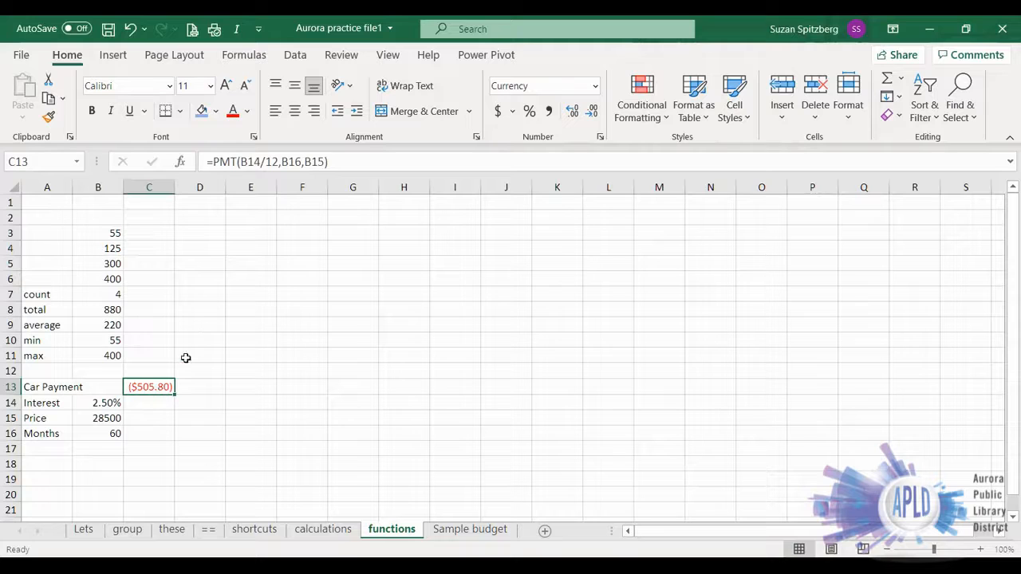
- Put a minus sign before PMT in the C13 formula to make the car payment positive
click(213, 162)
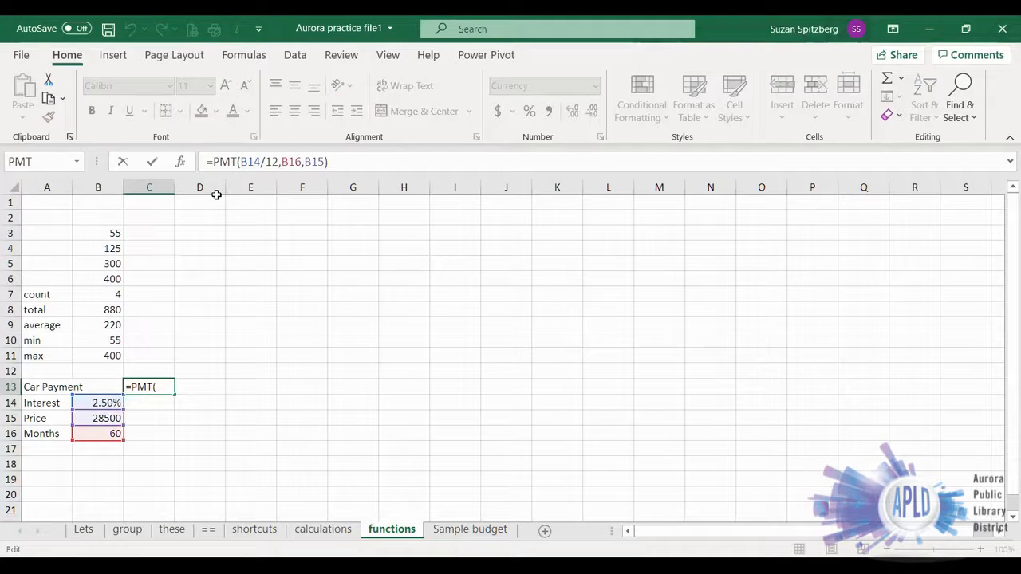
text(-)
key(ctrl+Return)
key(Return)
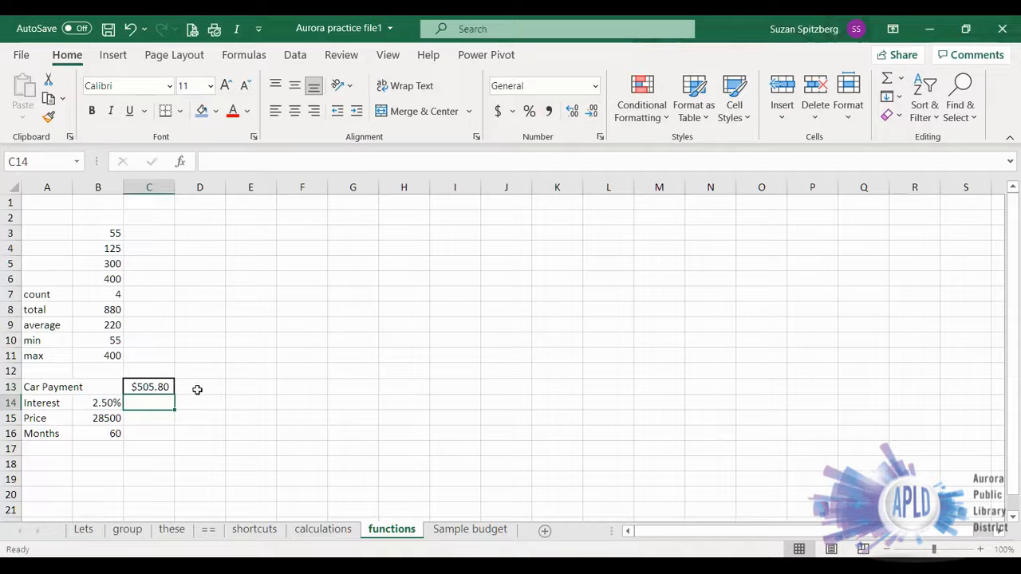
click(253, 389)
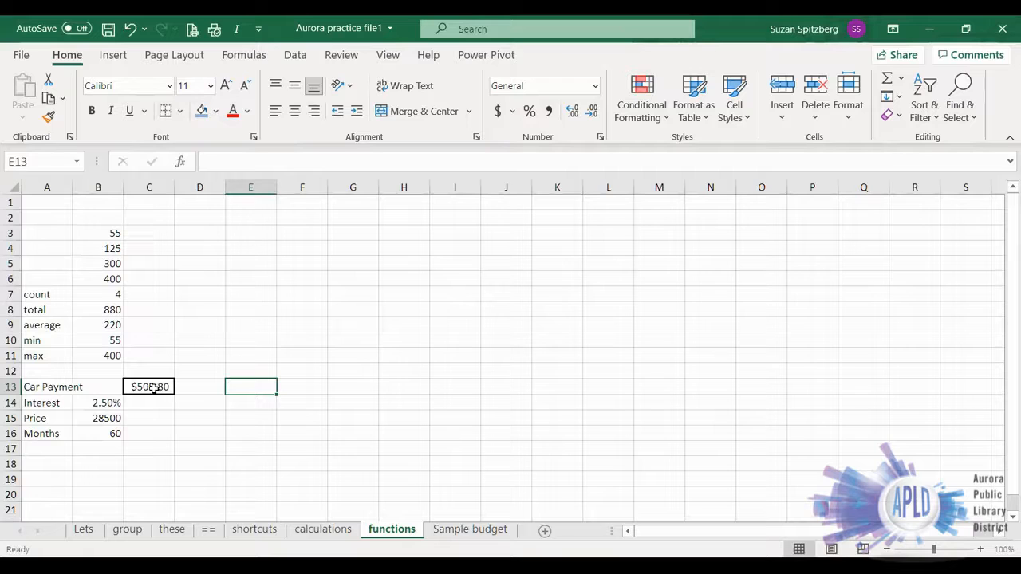
- Set the car price in B15 to 20000
click(105, 421)
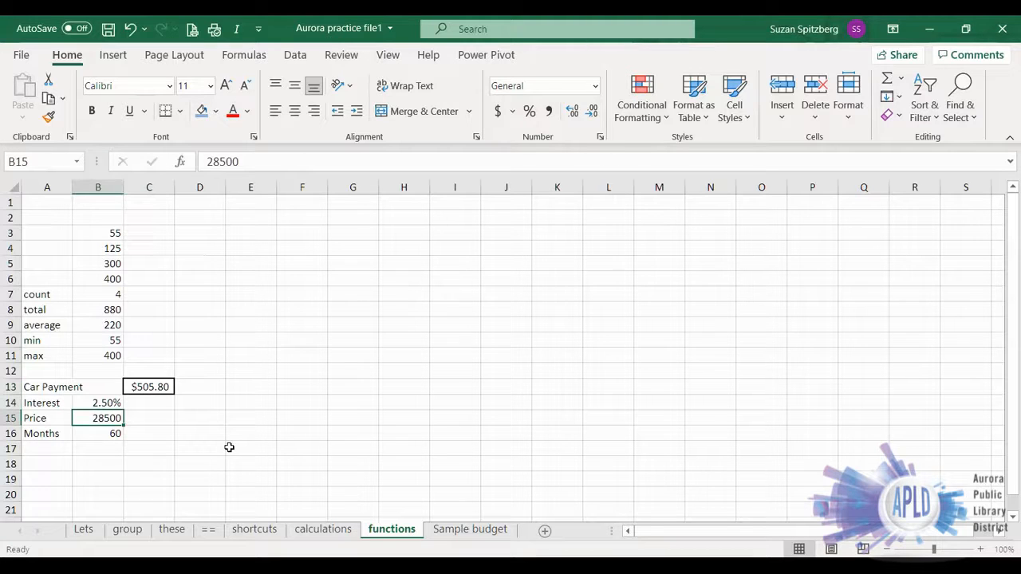
text(20)
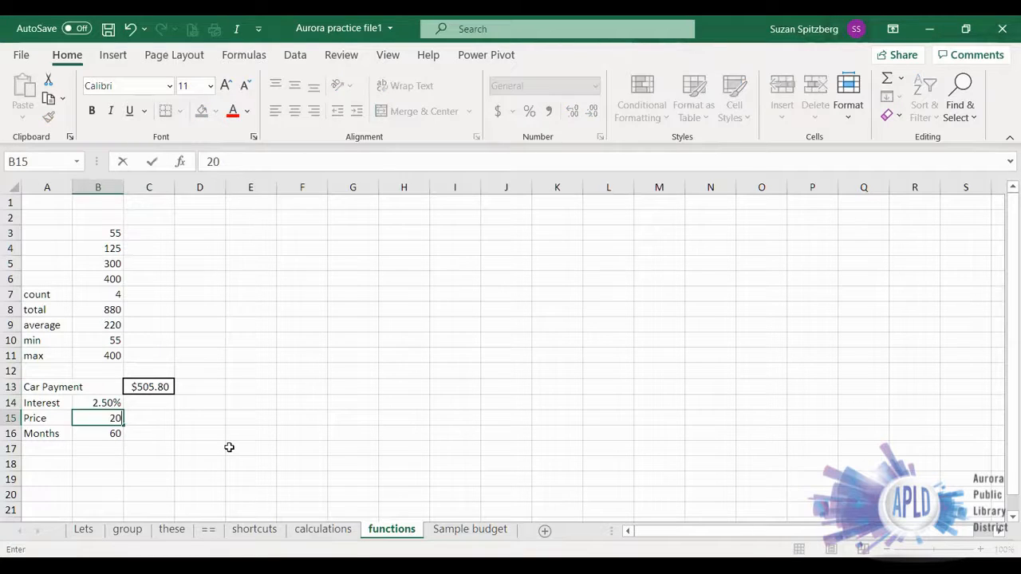
text(000)
key(Return)
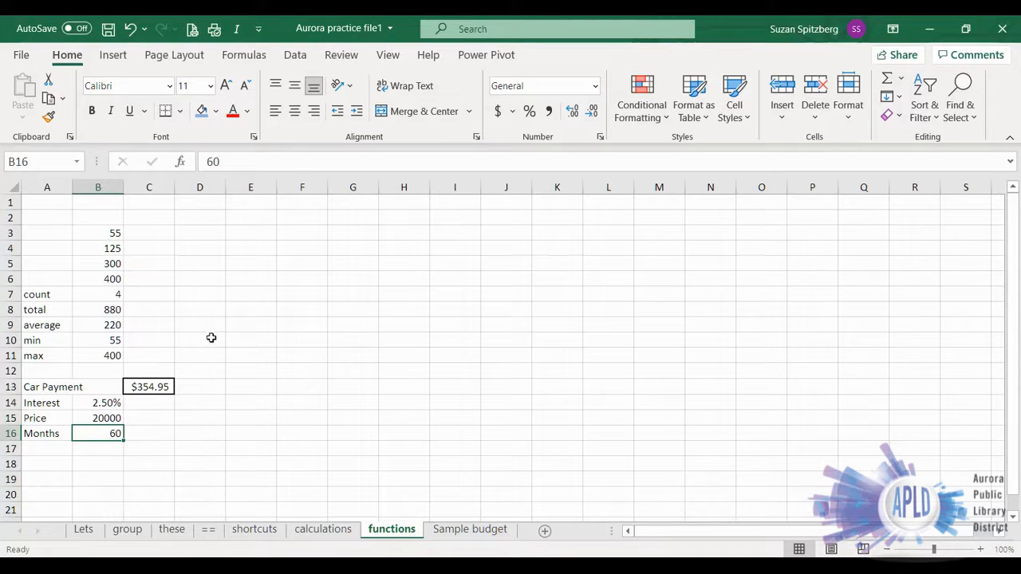
- View the XLOOKUP function's syntax and description in the function list without inserting it
click(181, 164)
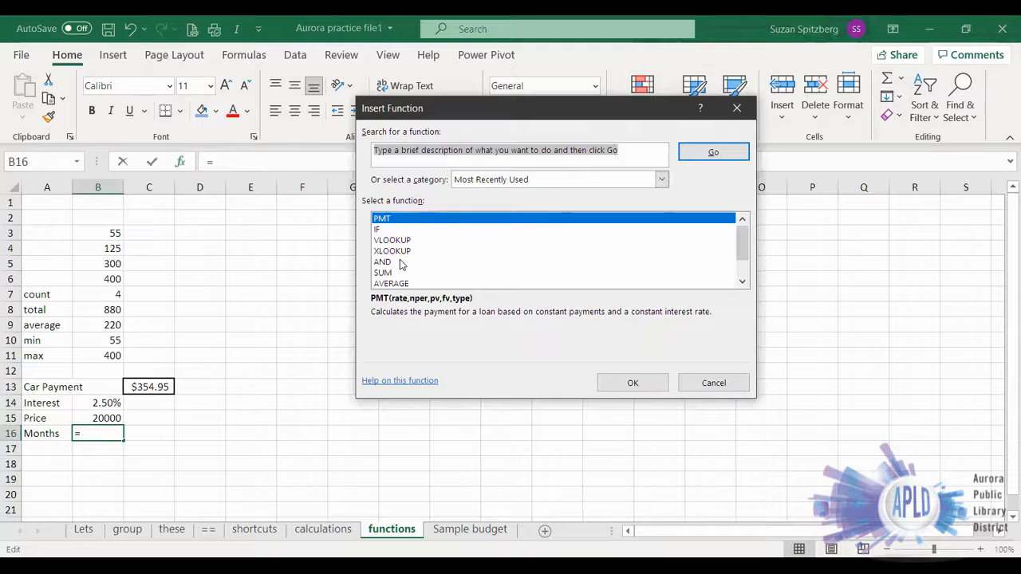
click(404, 251)
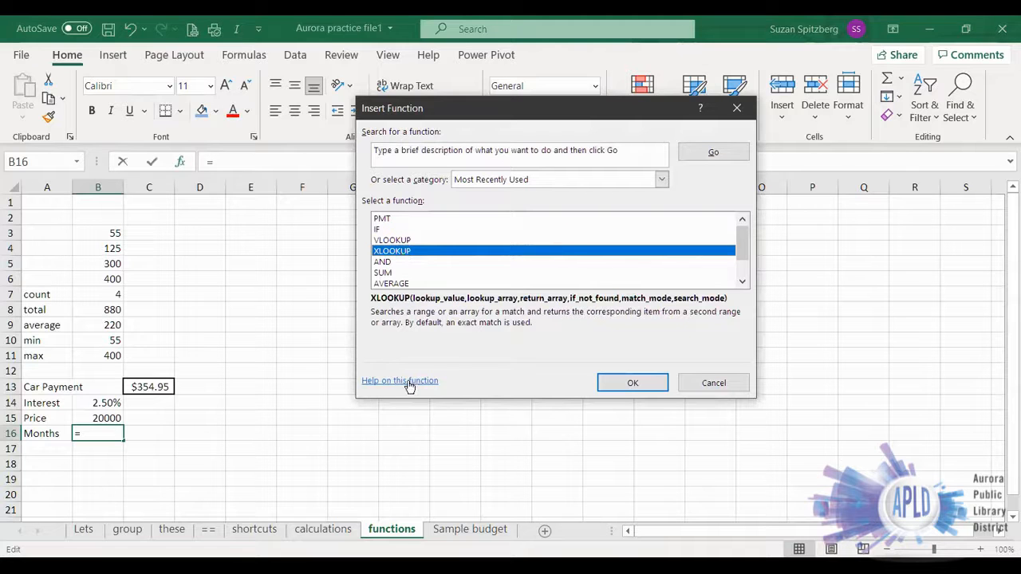
click(694, 388)
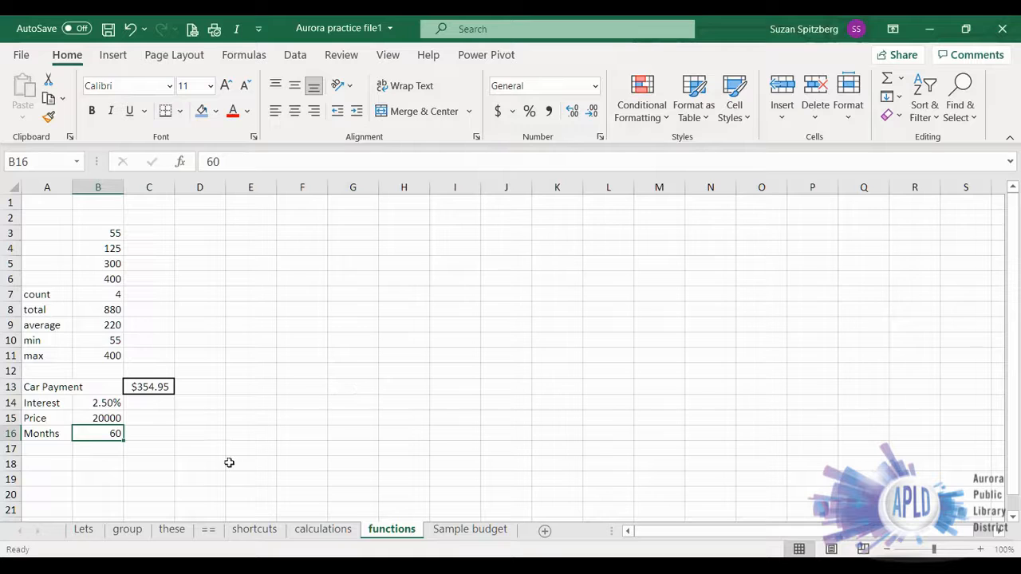
- Switch to the Sample budget sheet and look over the templates offered for creating a new workbook
click(470, 530)
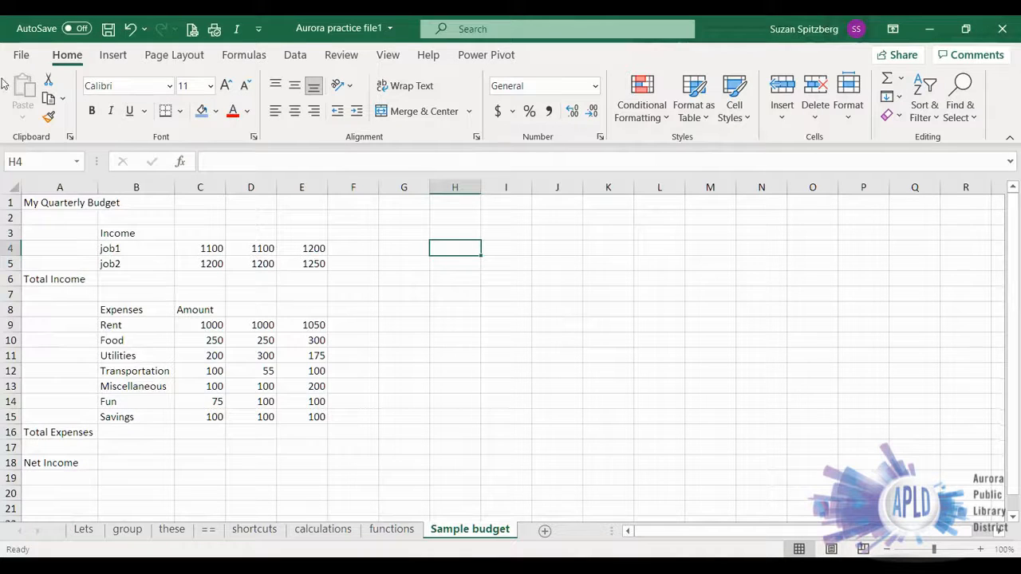
click(18, 57)
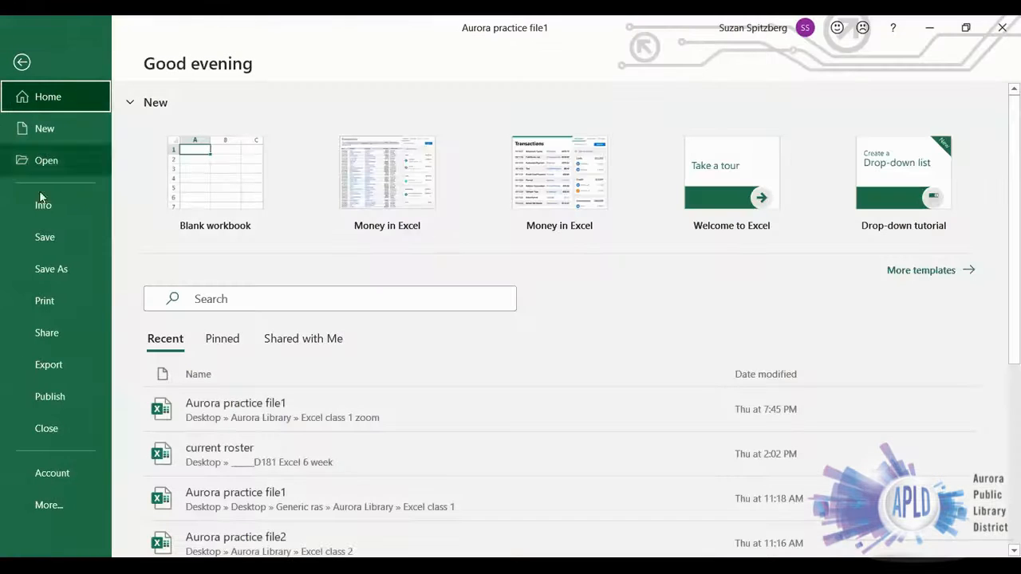
click(46, 130)
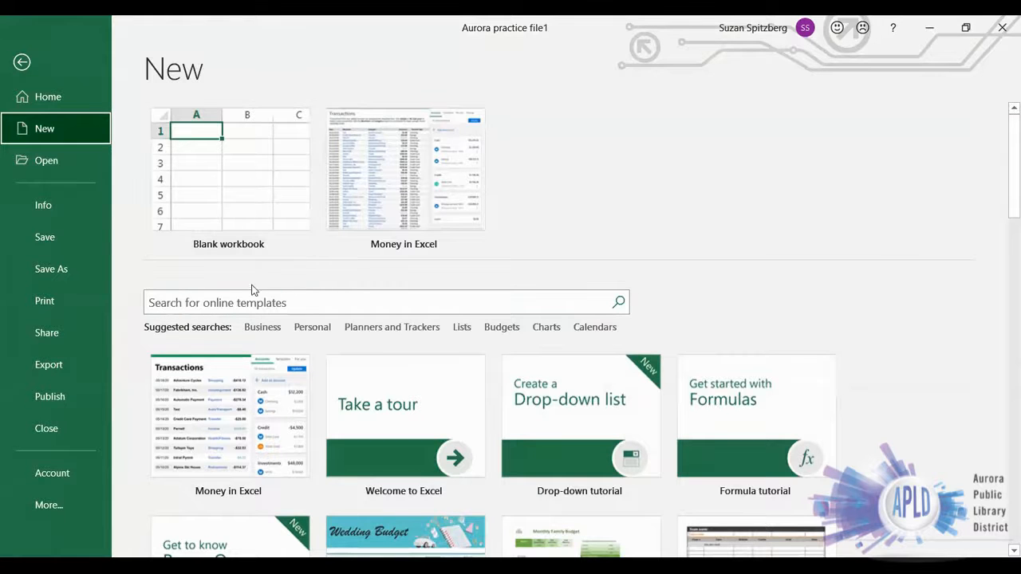
click(20, 66)
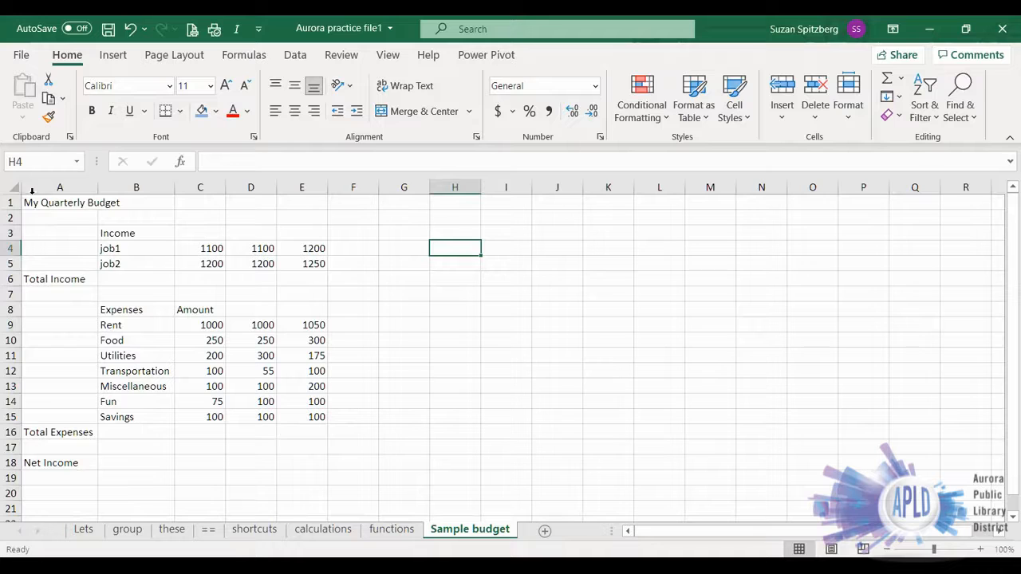
- On the Sample budget sheet, merge and center the title across A1:E1 and fill C3:E3 with the month headings Jan to Mar
drag(28, 203, 295, 200)
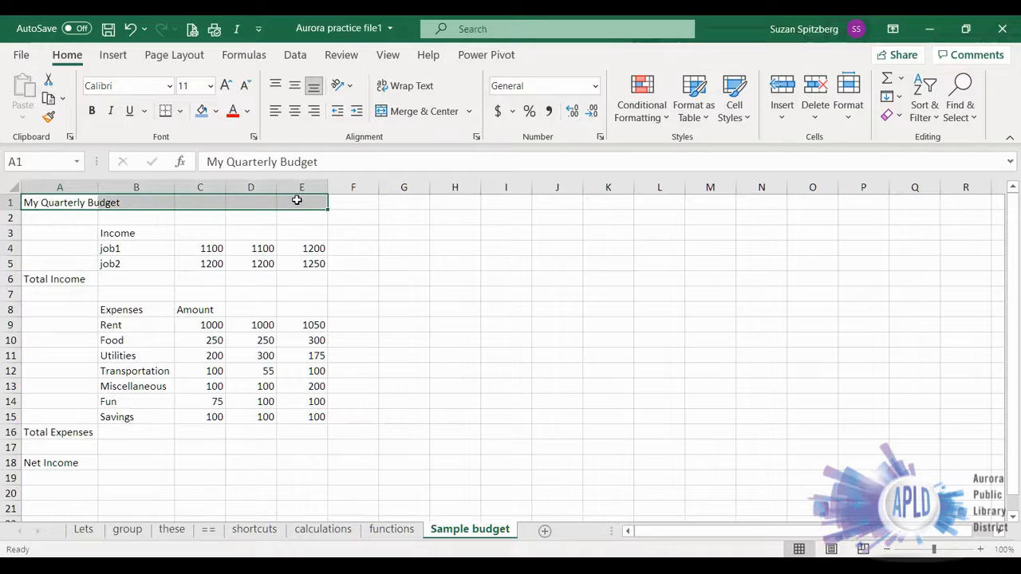
click(407, 114)
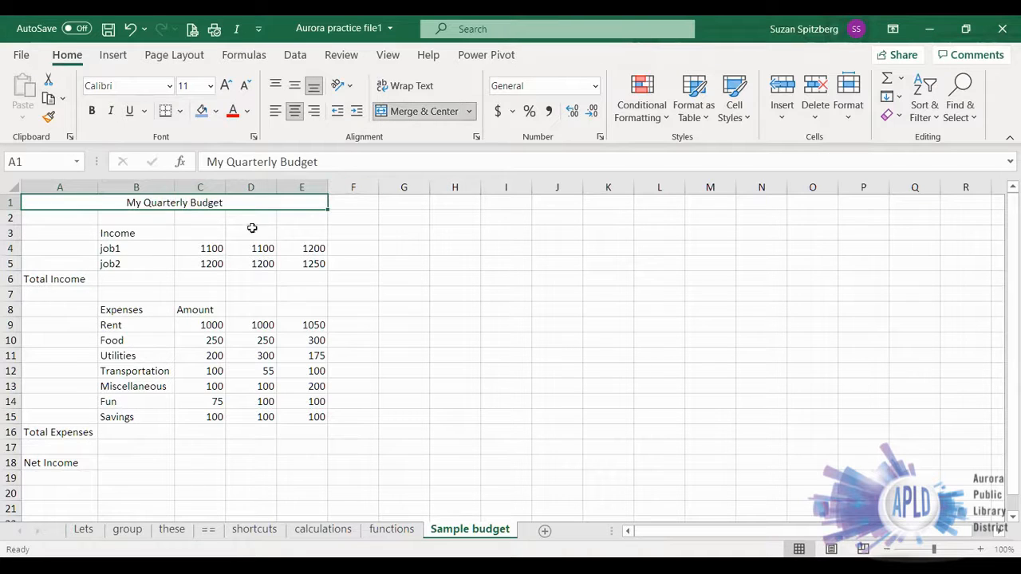
click(194, 234)
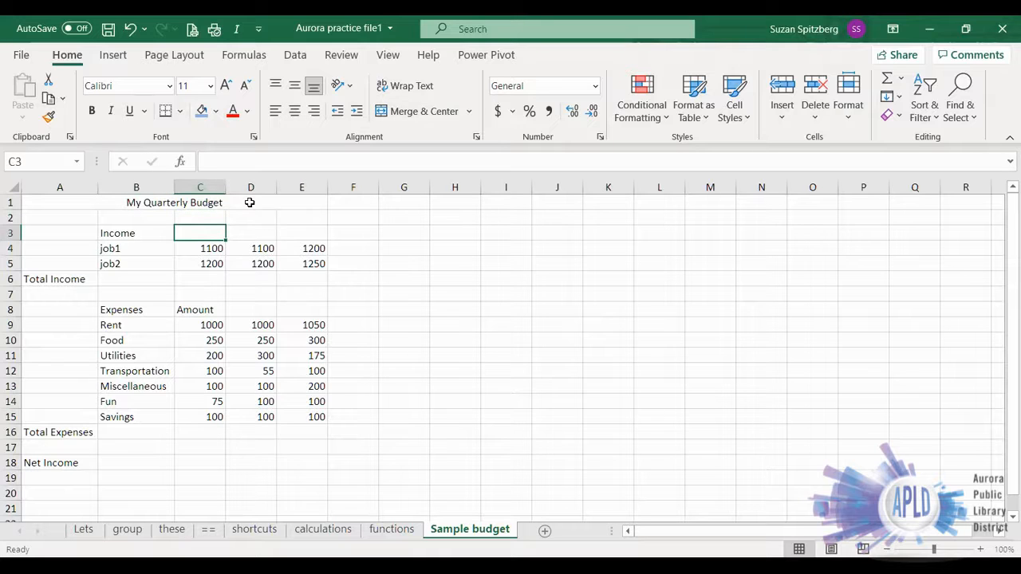
text(Jan)
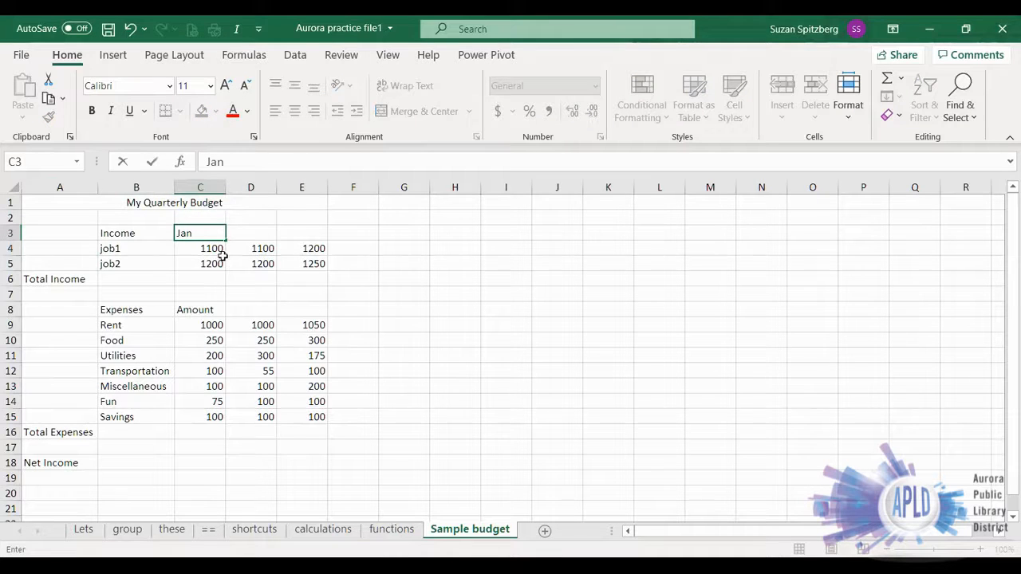
drag(225, 242, 315, 243)
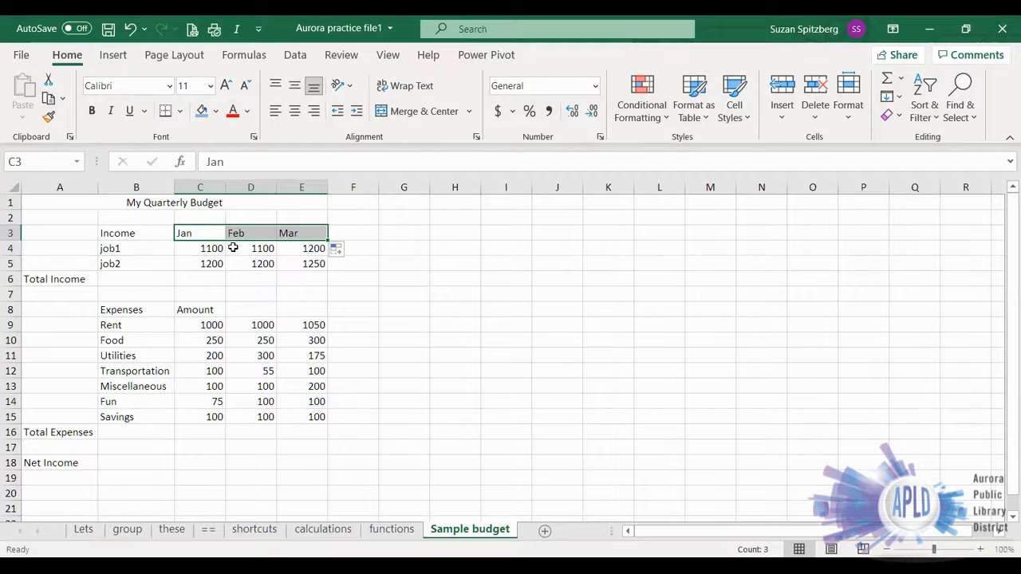
- Add AutoSum totals for the monthly income in C6:E6 and the monthly expenses in C16:E16
drag(190, 280, 314, 273)
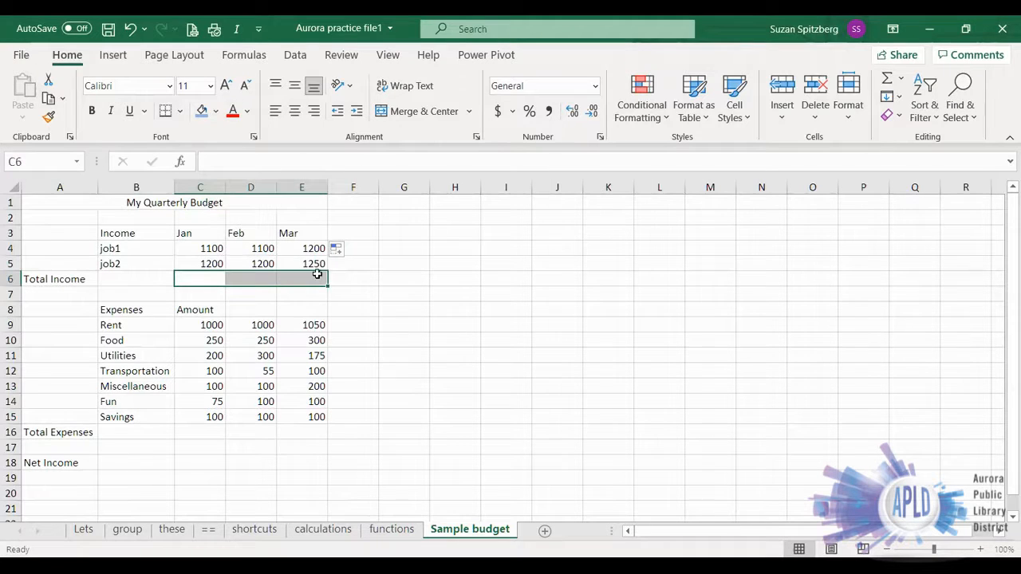
click(887, 79)
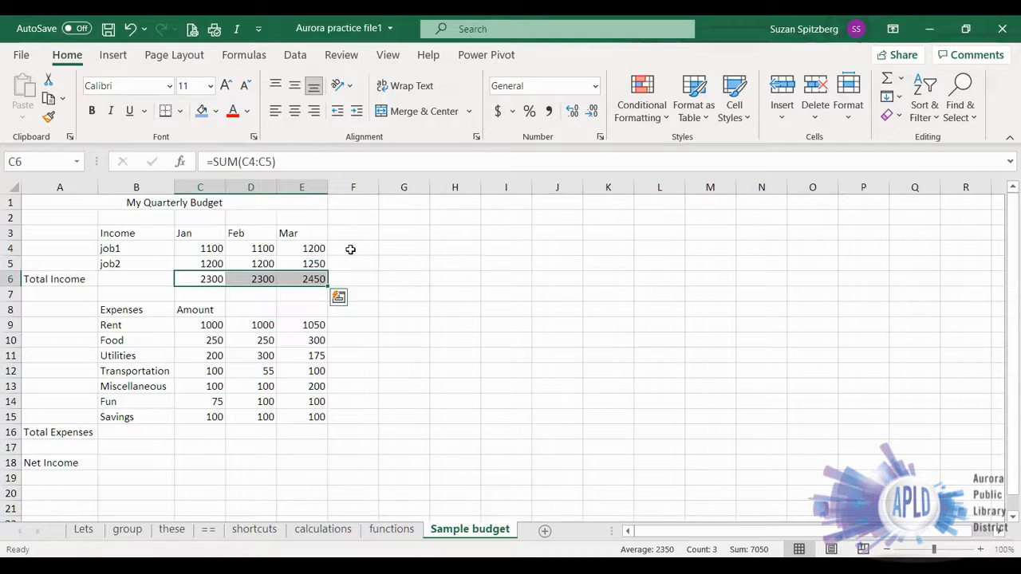
click(192, 277)
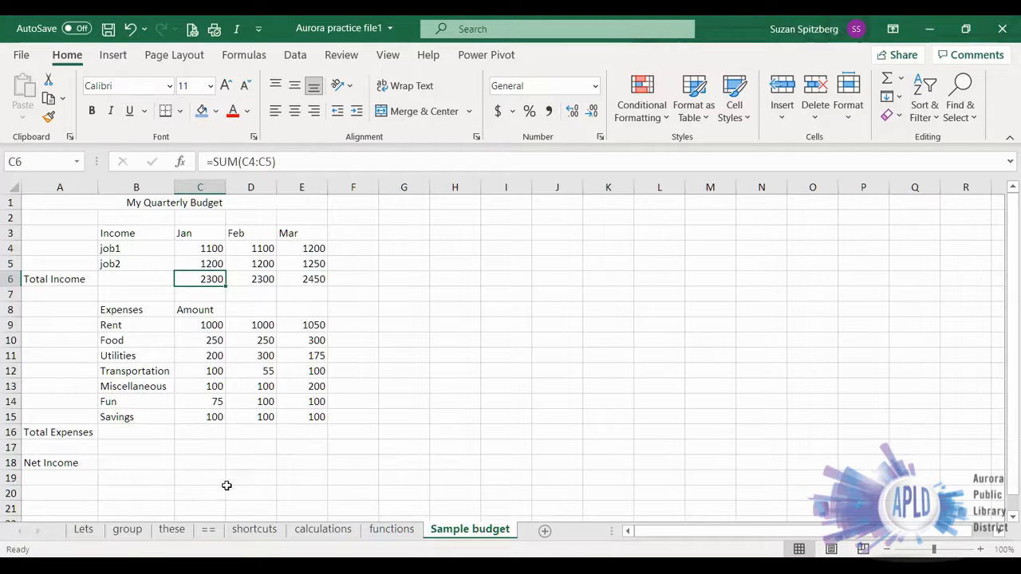
drag(189, 433, 319, 433)
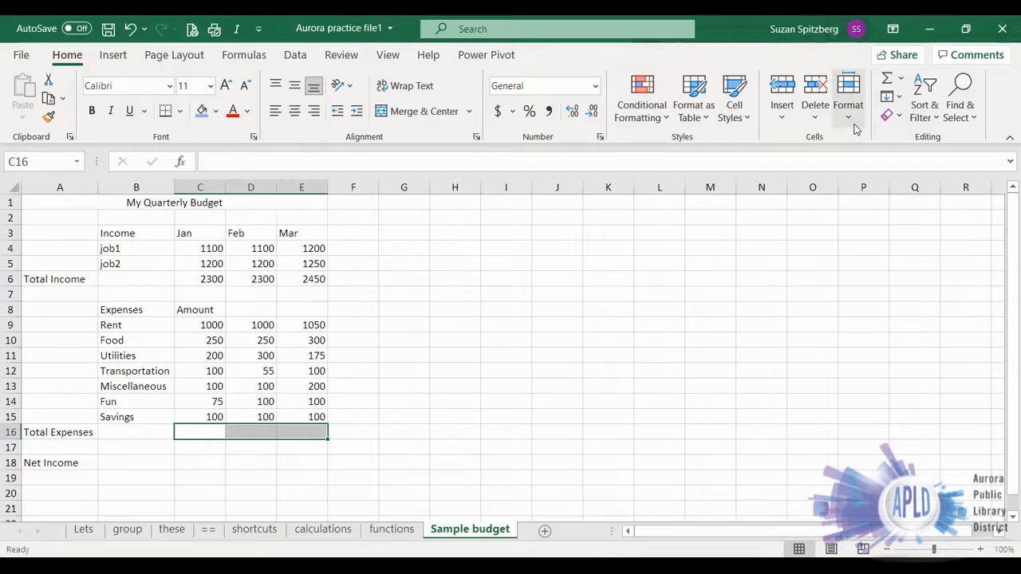
click(885, 80)
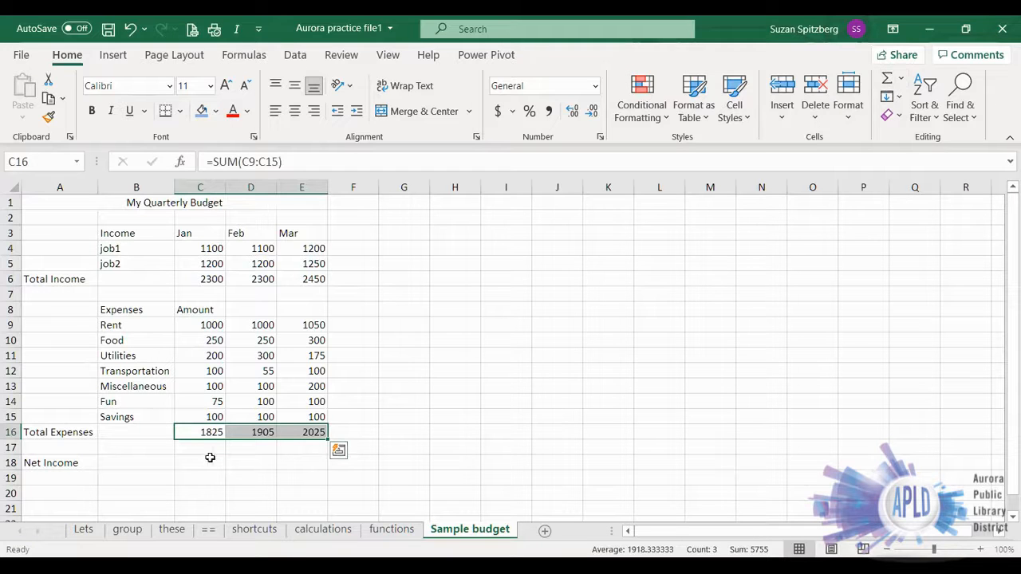
- Calculate January's net income in C18 with =C6-C16 and fill the formula across to E18
drag(187, 457, 298, 460)
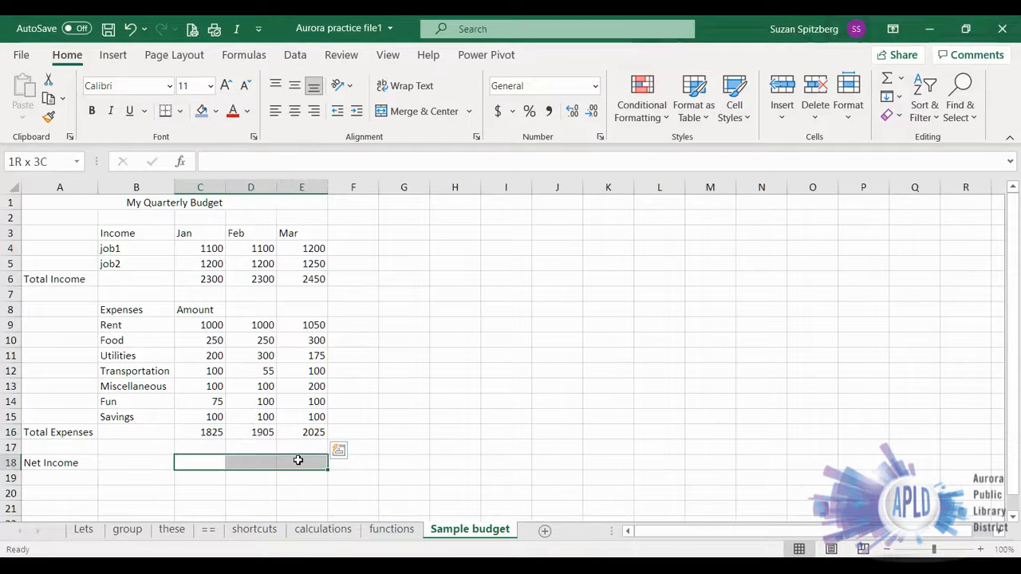
click(211, 462)
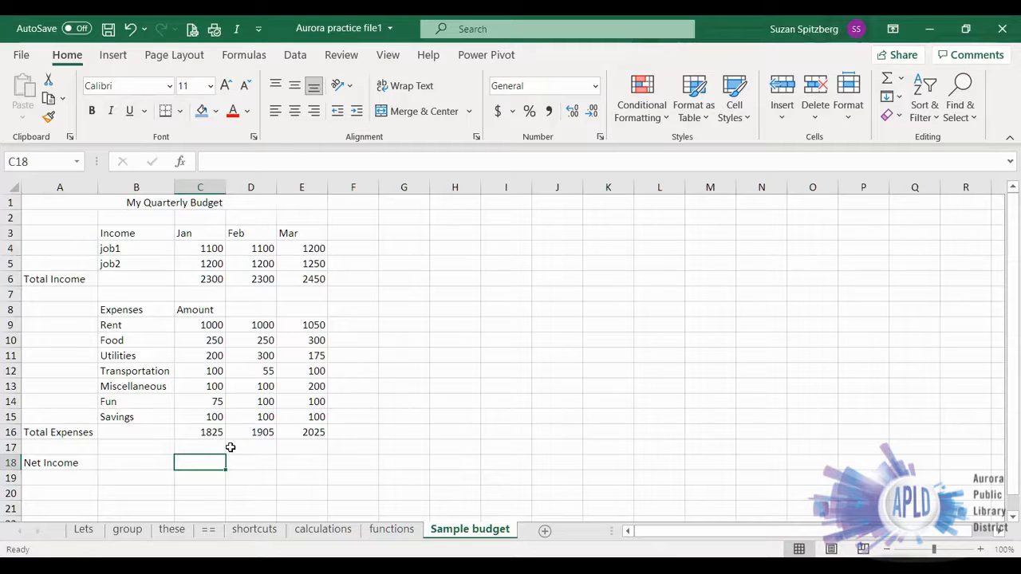
text(=)
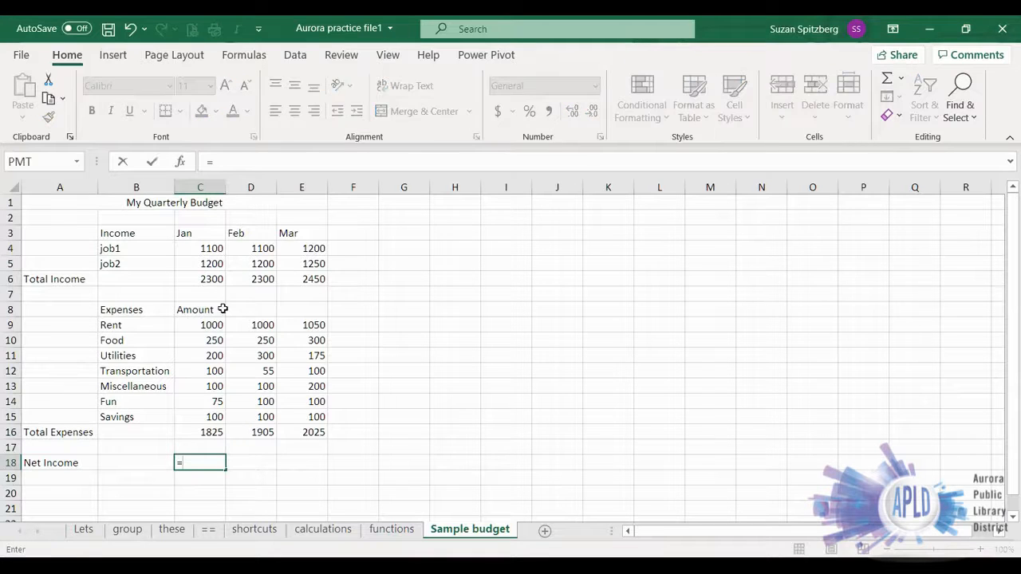
click(207, 281)
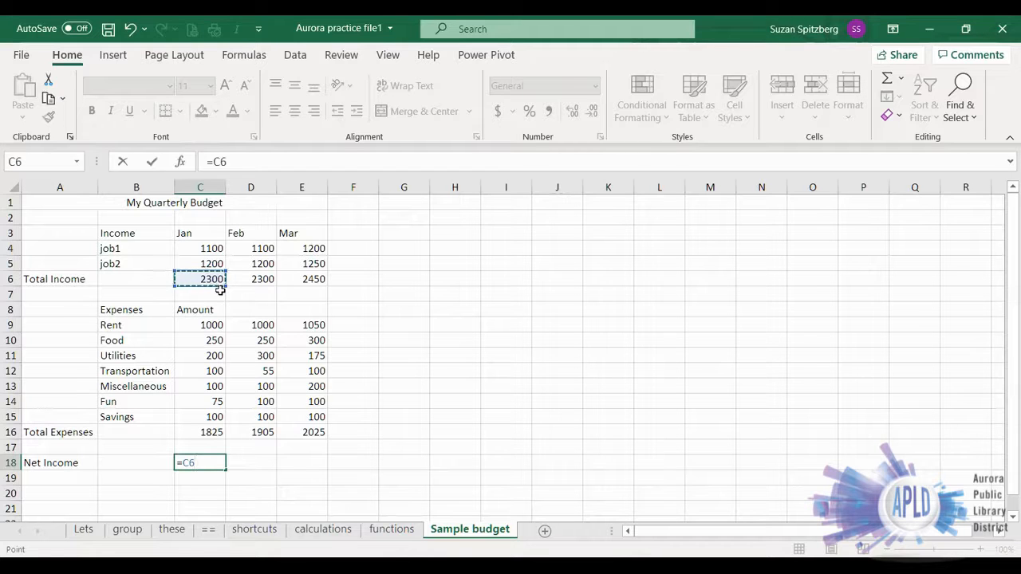
text(-)
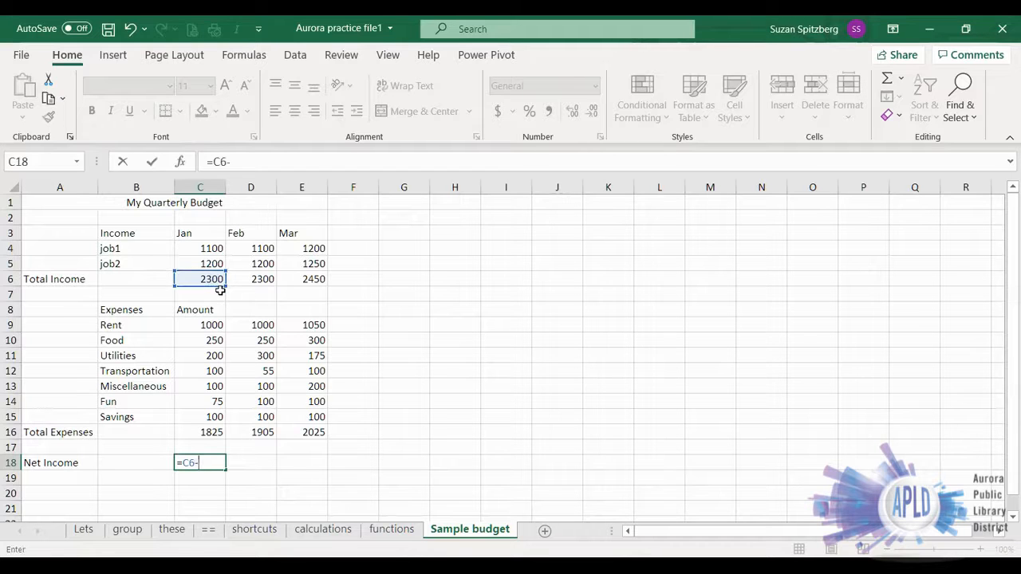
click(197, 435)
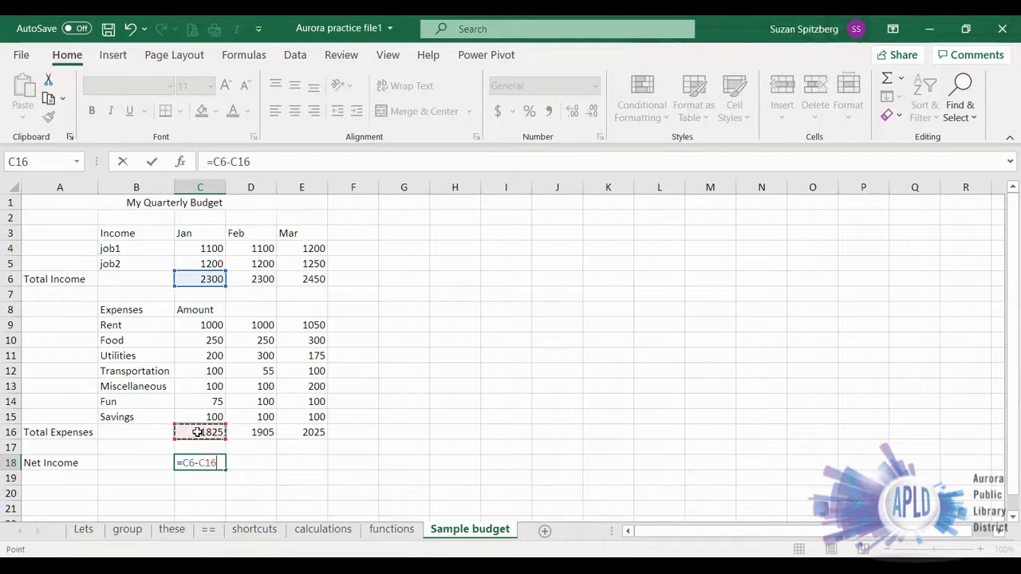
click(152, 162)
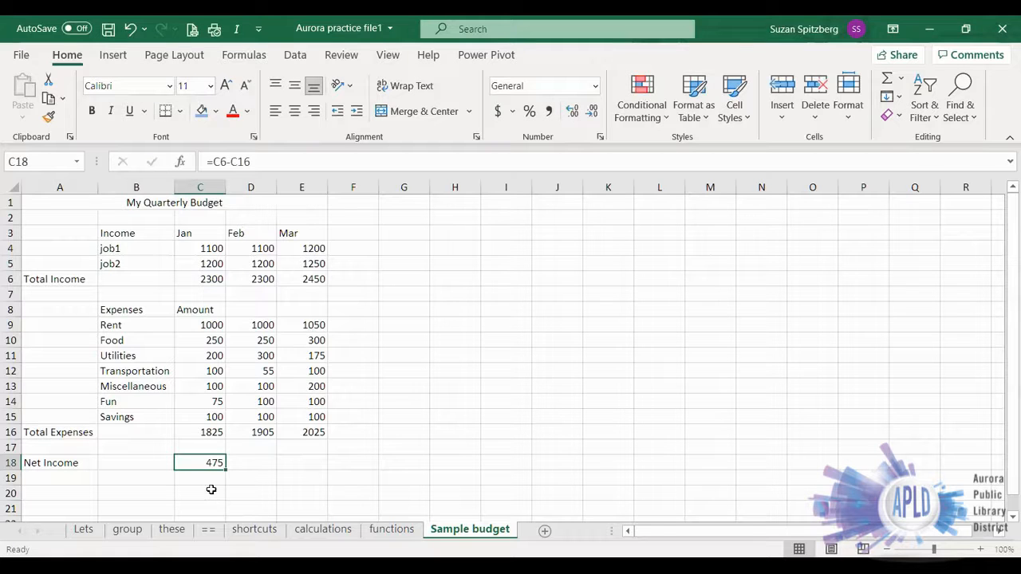
drag(223, 470, 319, 469)
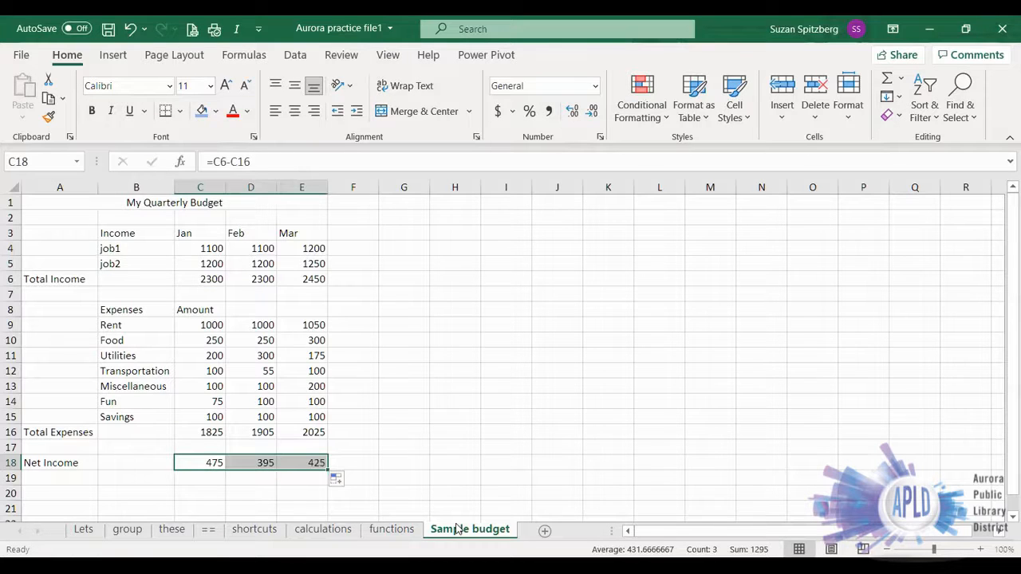
- Try a 3-D pie chart of only the numbers in B6:D9 on the calculations sheet, then undo it
click(315, 531)
click(348, 440)
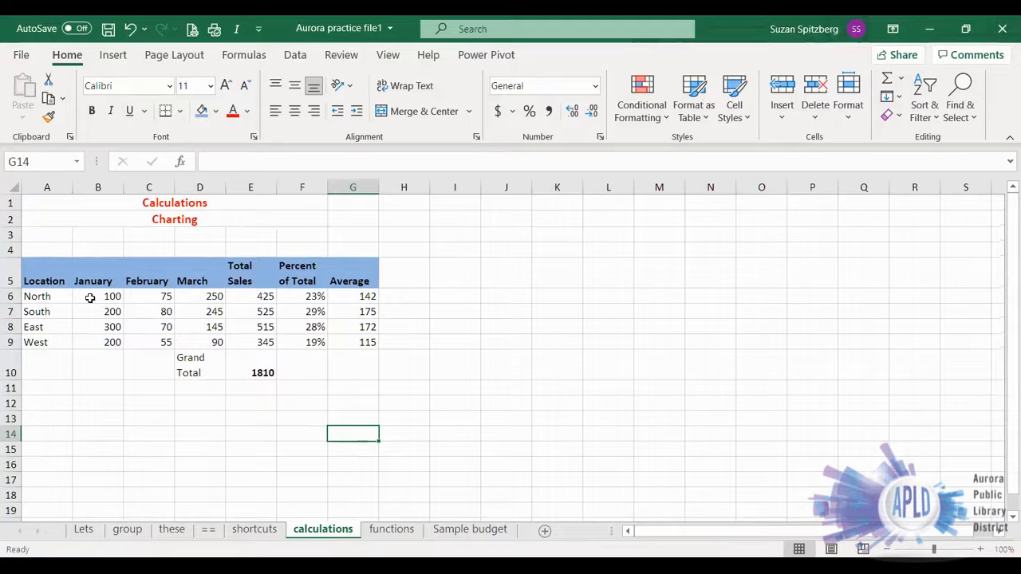
drag(90, 298, 212, 343)
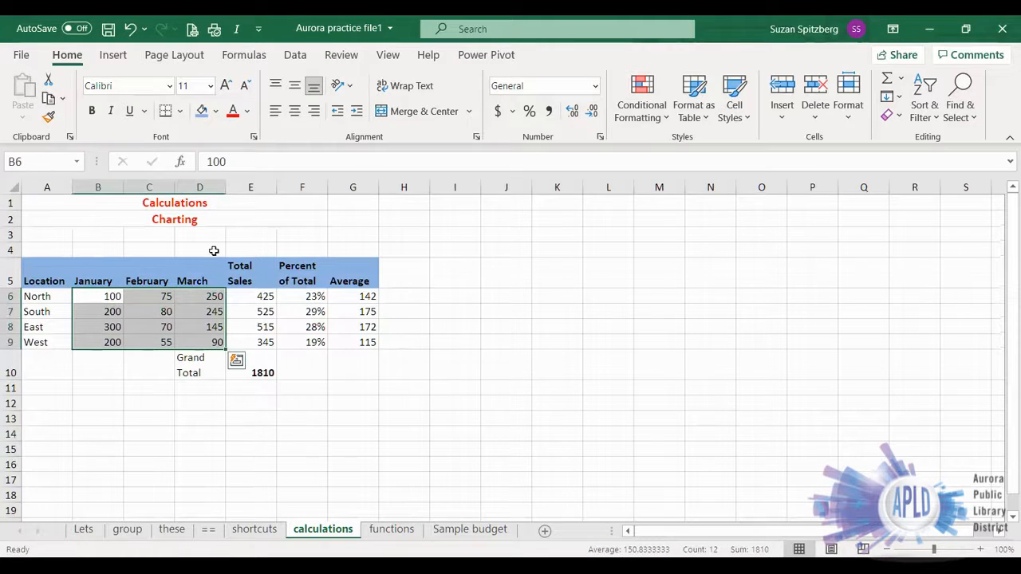
click(112, 58)
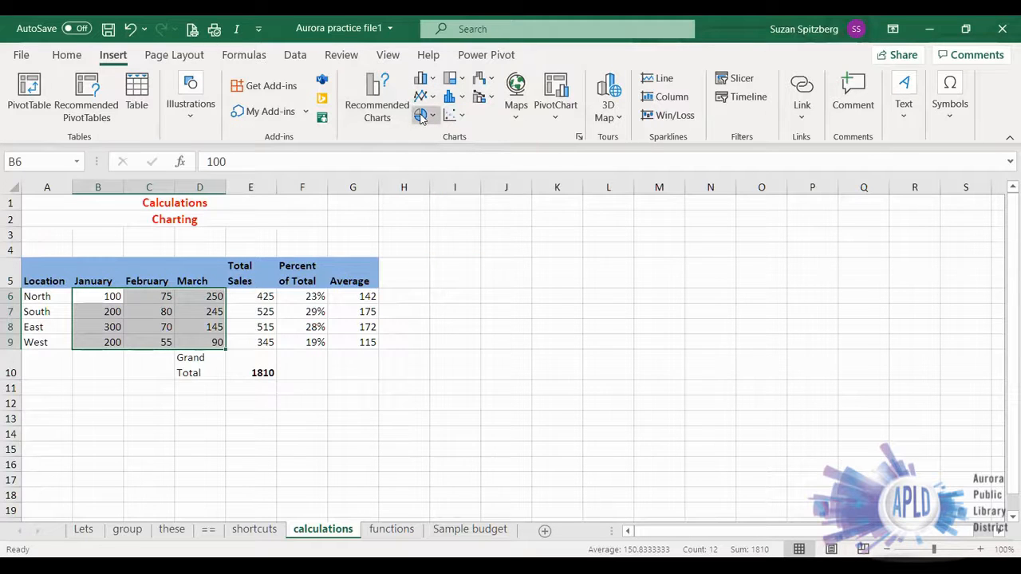
click(421, 116)
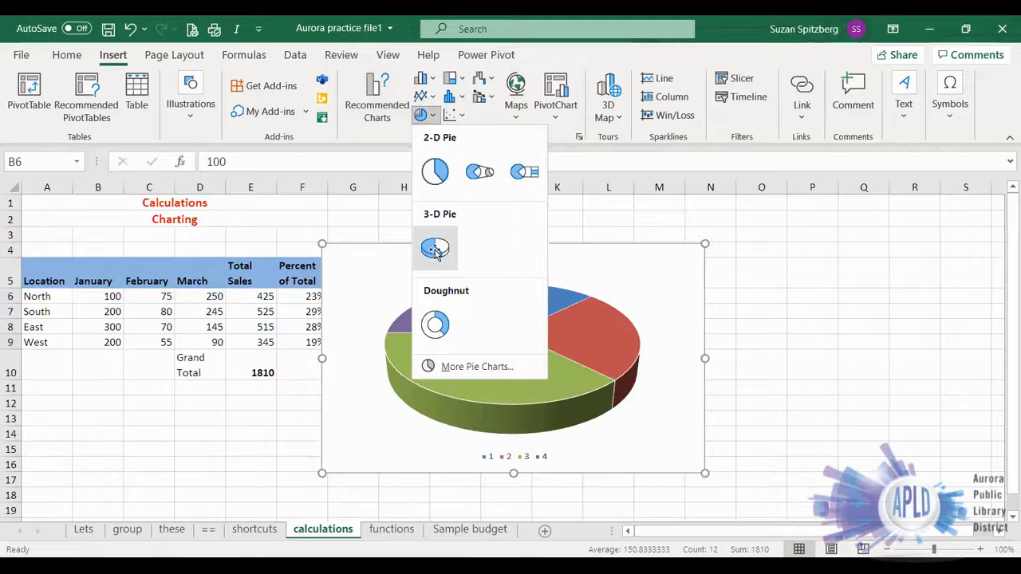
click(435, 250)
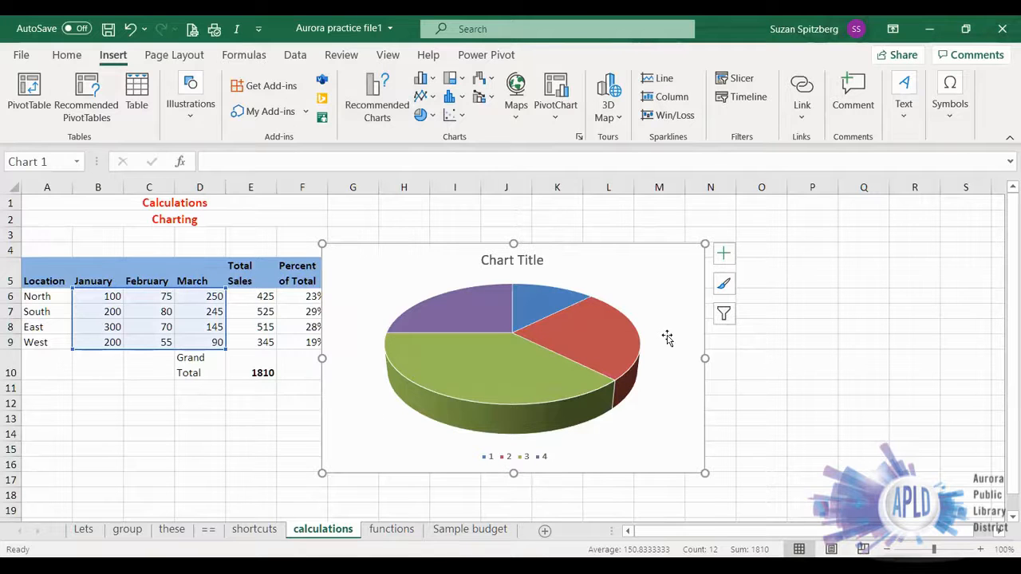
click(130, 29)
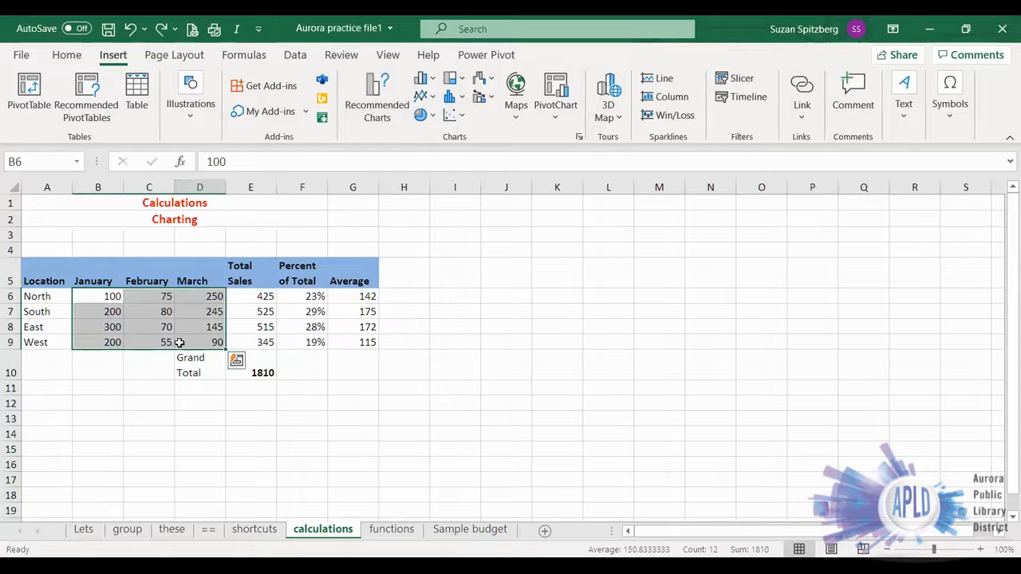
- On the calculations sheet, insert a 3-D pie chart from A5:D9, including the location and month labels
drag(31, 276, 193, 341)
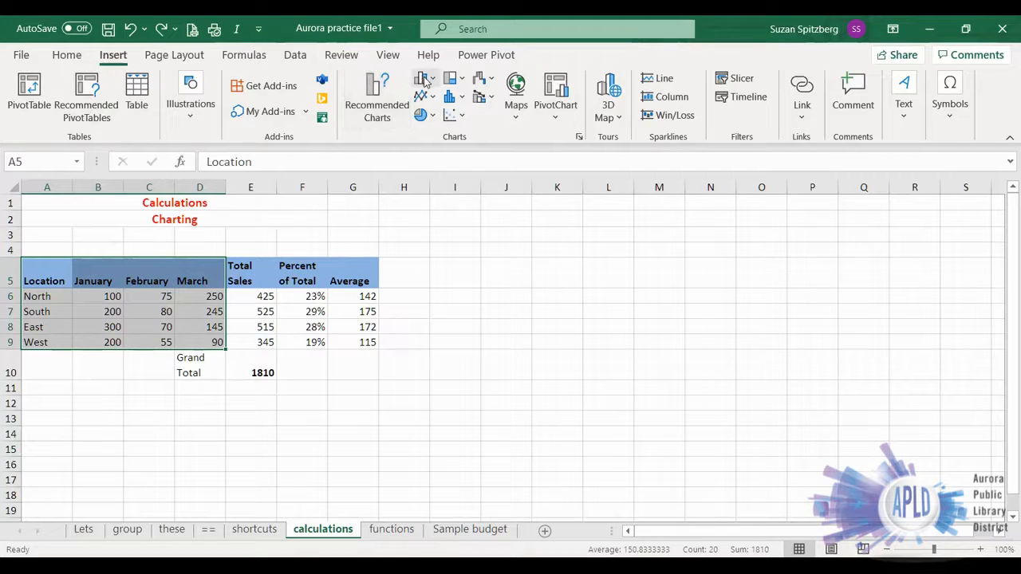
click(444, 240)
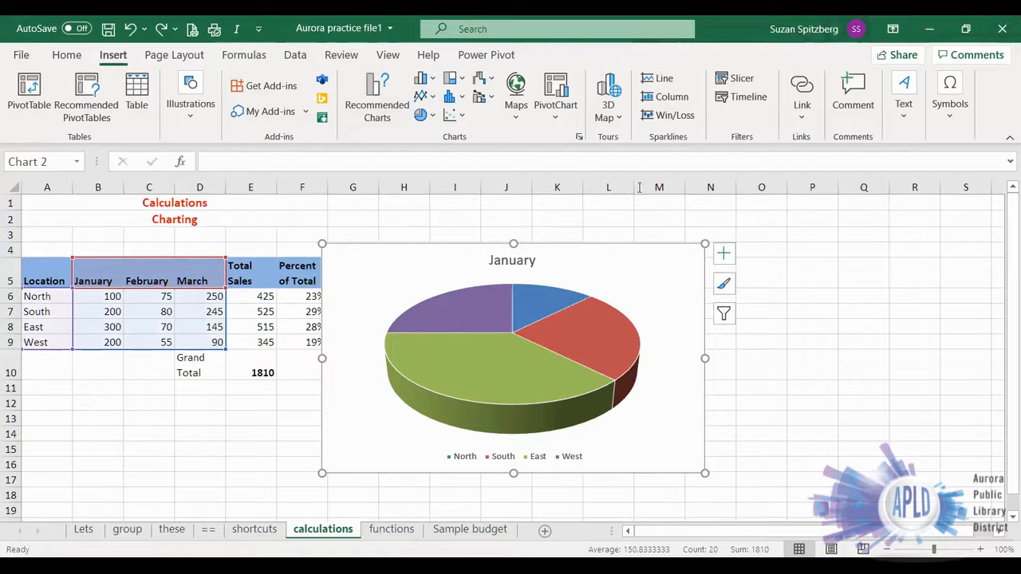
- Move the January 3-D pie chart to a new sheet named My chart
click(651, 280)
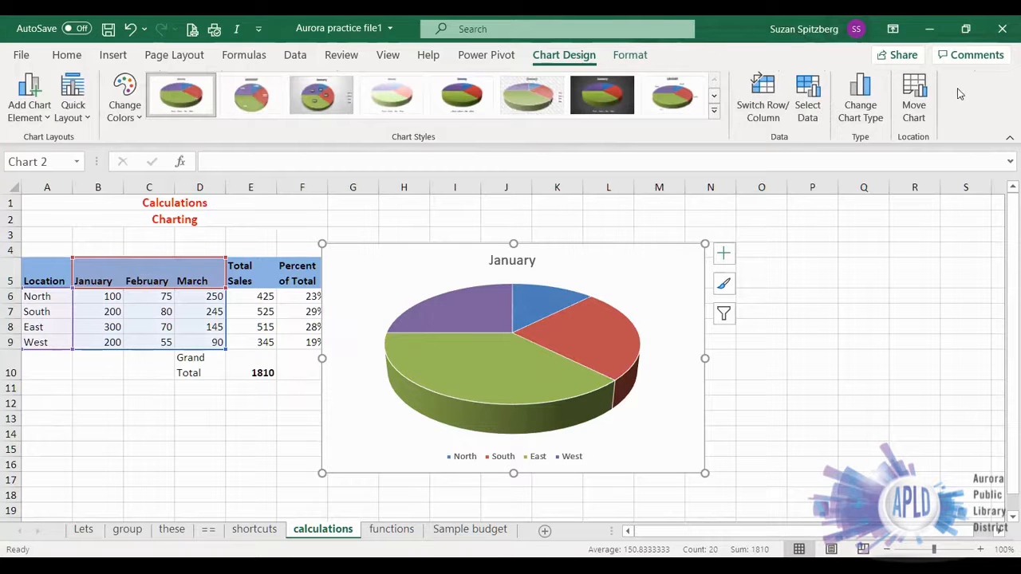
click(911, 109)
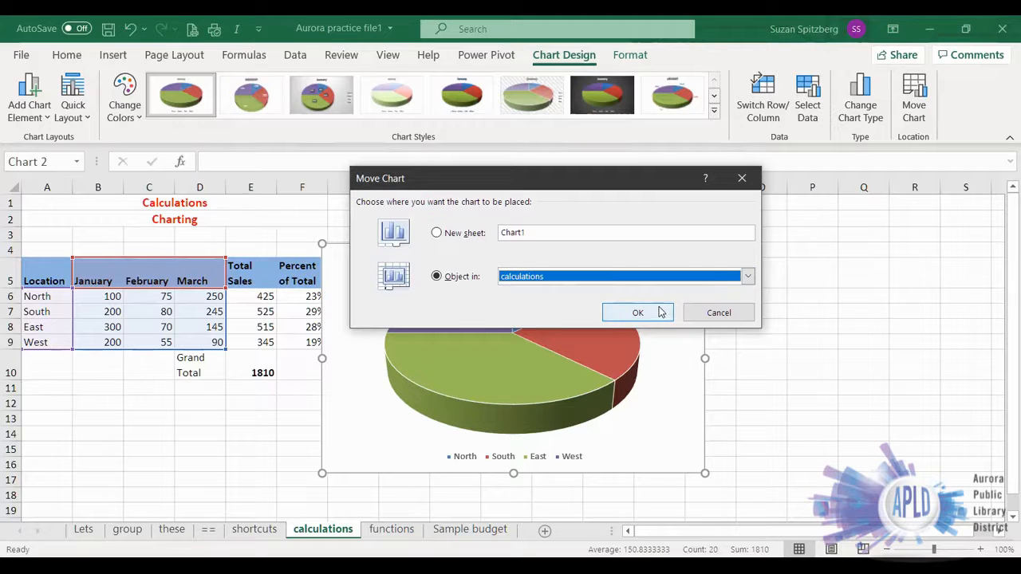
click(436, 236)
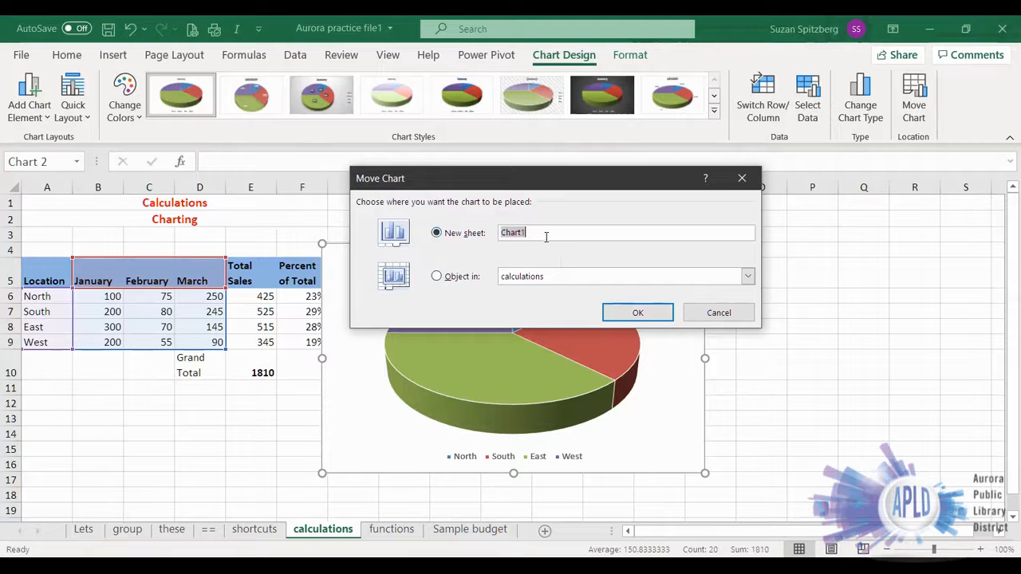
text(My c)
key(Return)
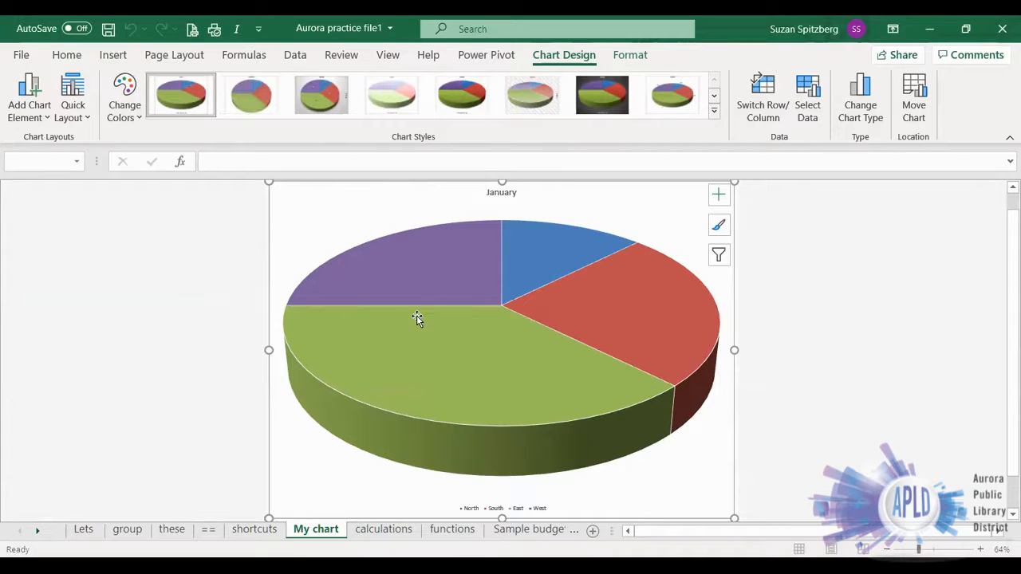
- Add data labels to the pie chart in the Inside End position
click(46, 118)
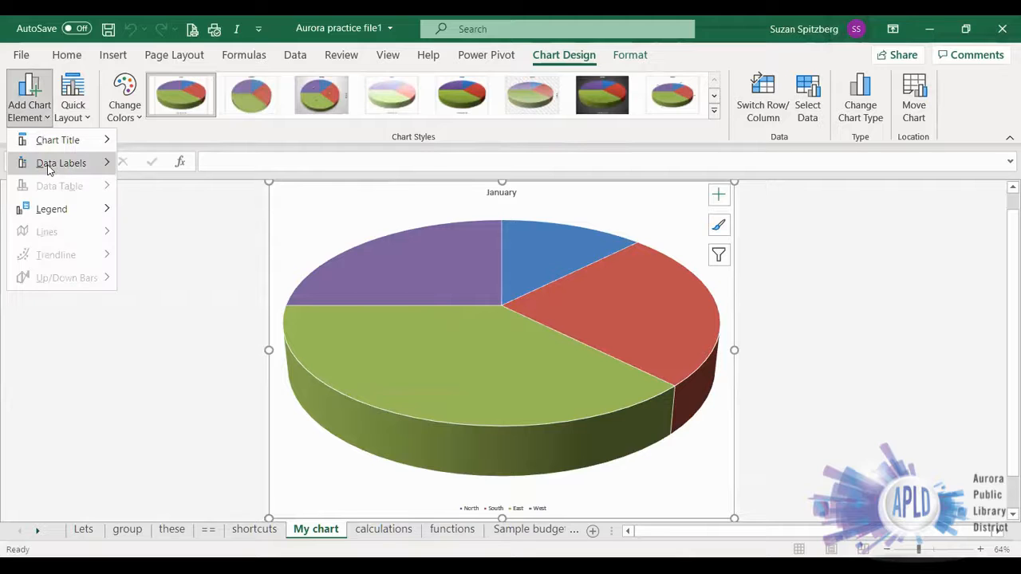
mouse_move(49, 169)
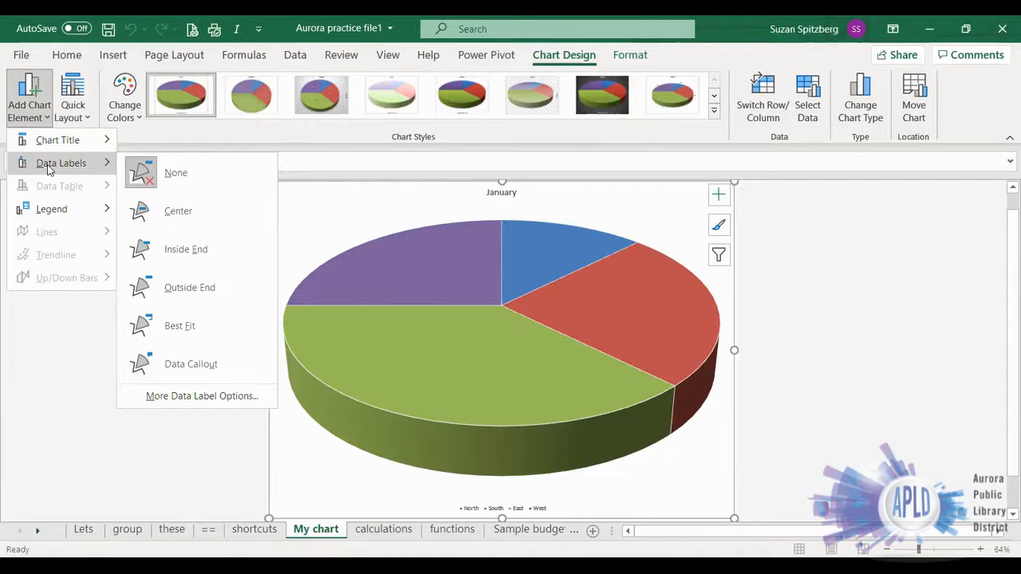
click(194, 252)
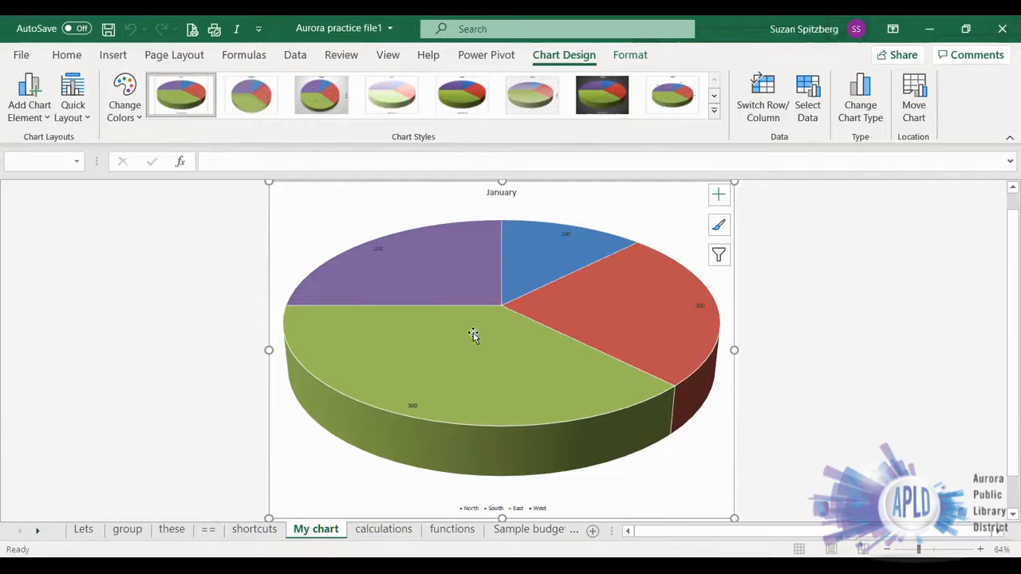
- Enlarge the pie chart's data labels to font size 28 and make them bold
click(411, 406)
click(67, 55)
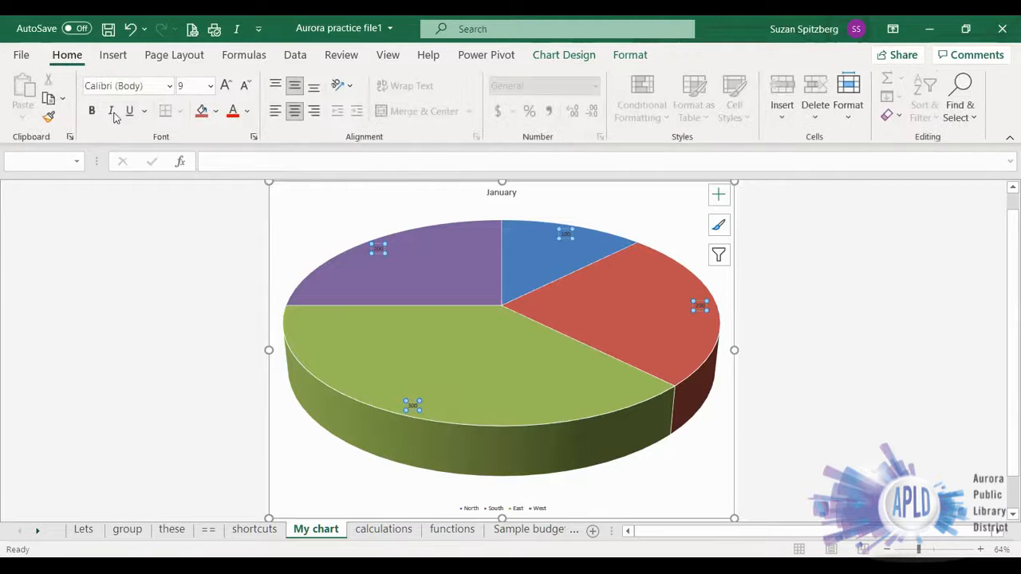
click(225, 85)
click(226, 85)
click(226, 85)
click(225, 85)
click(226, 85)
click(226, 85)
click(226, 86)
click(225, 85)
click(225, 85)
click(225, 85)
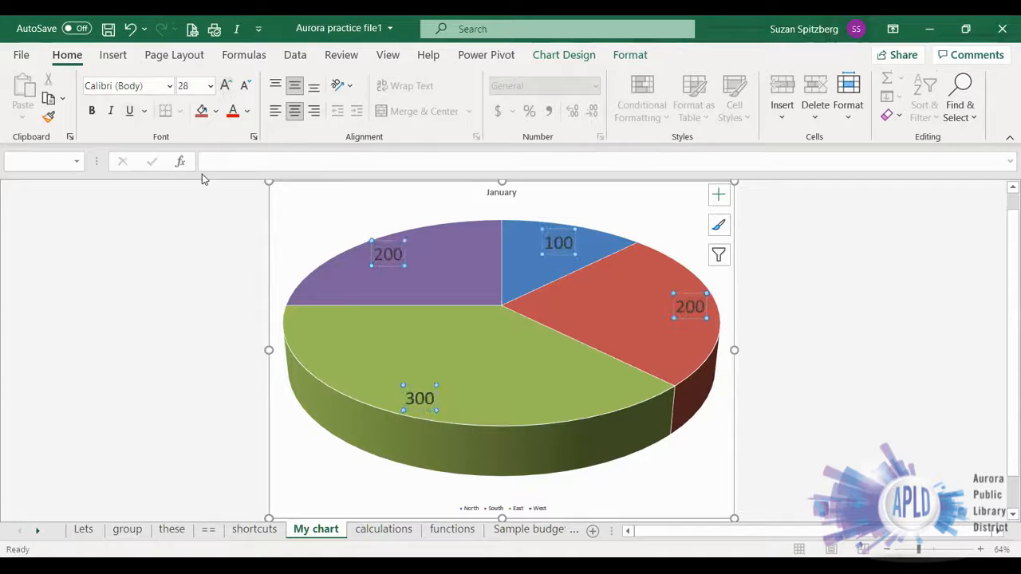
click(92, 111)
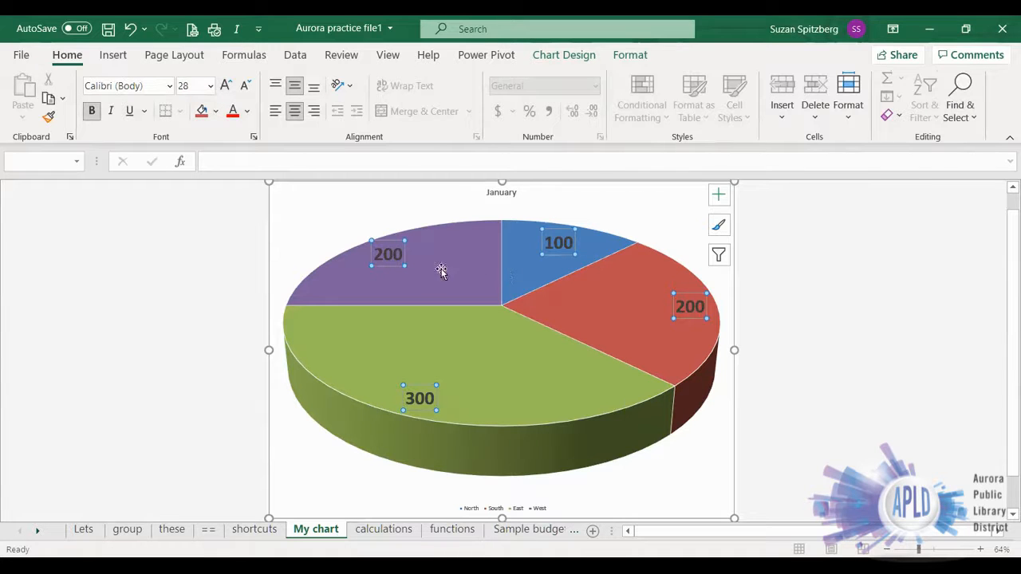
click(613, 222)
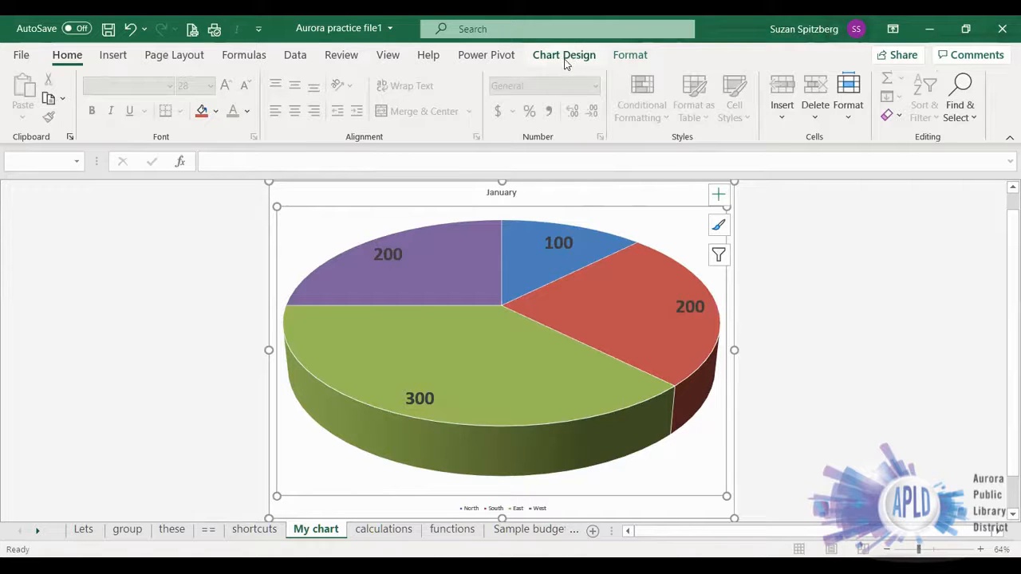
click(563, 200)
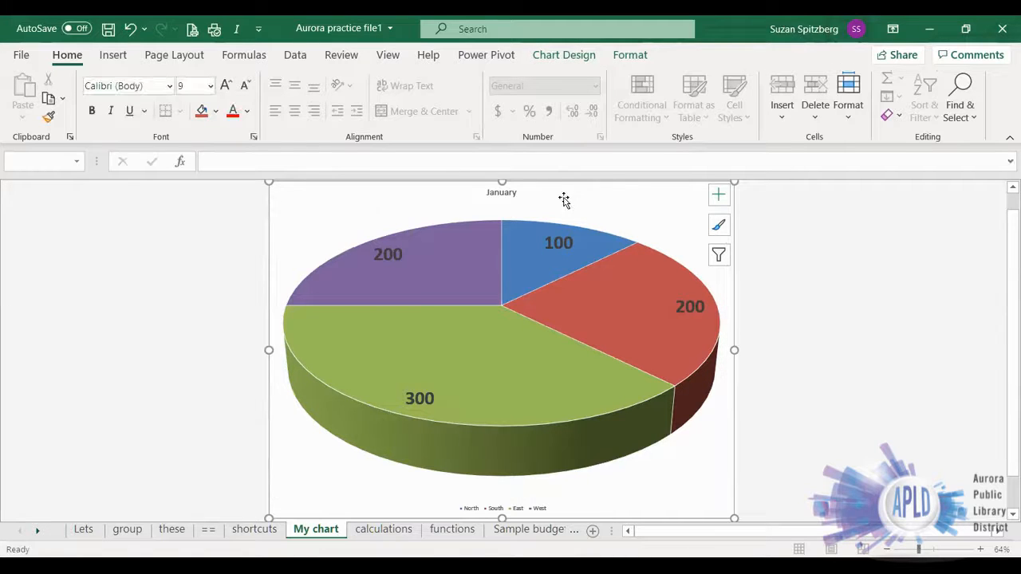
click(824, 226)
click(475, 283)
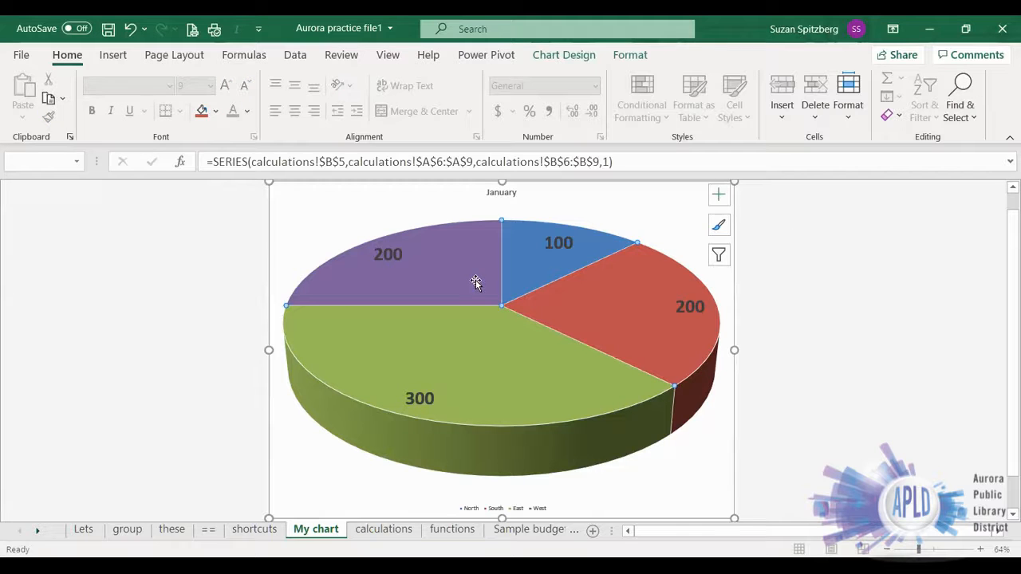
click(563, 56)
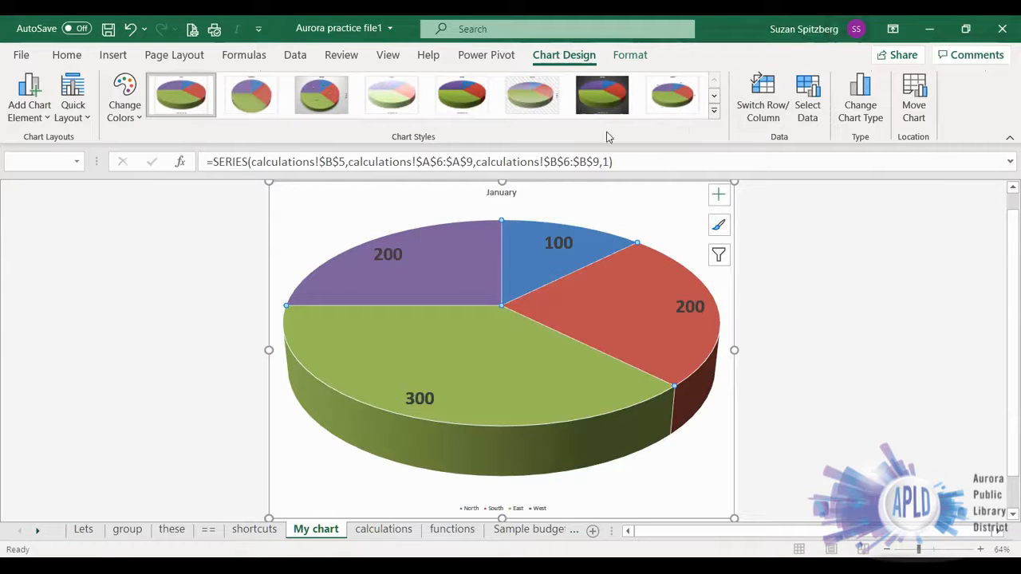
click(138, 295)
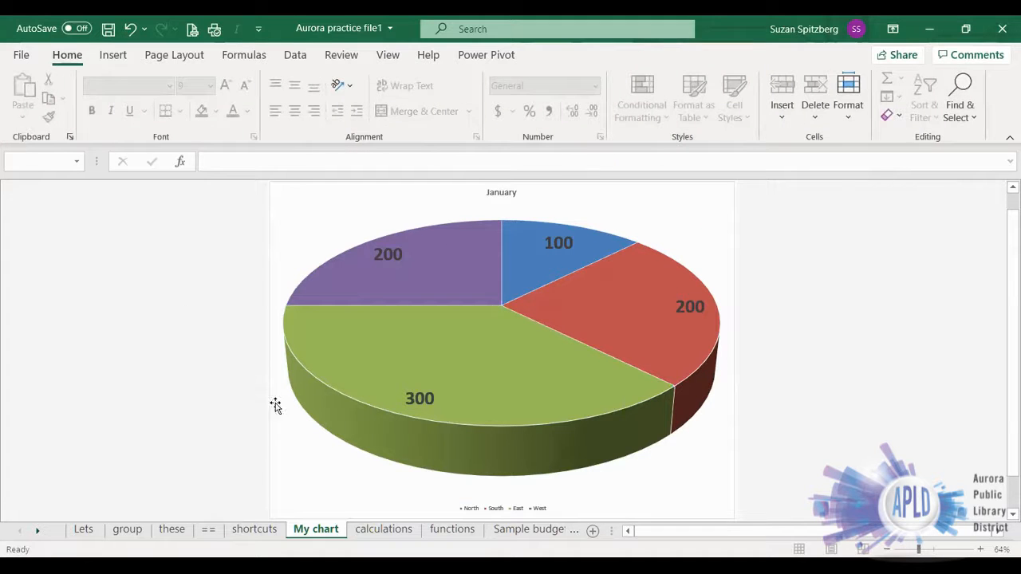
- On the calculations sheet, try a 3-D clustered column chart of Location, Total Sales and Percent of Total (A5:A9, E5:F9), then undo it
click(388, 529)
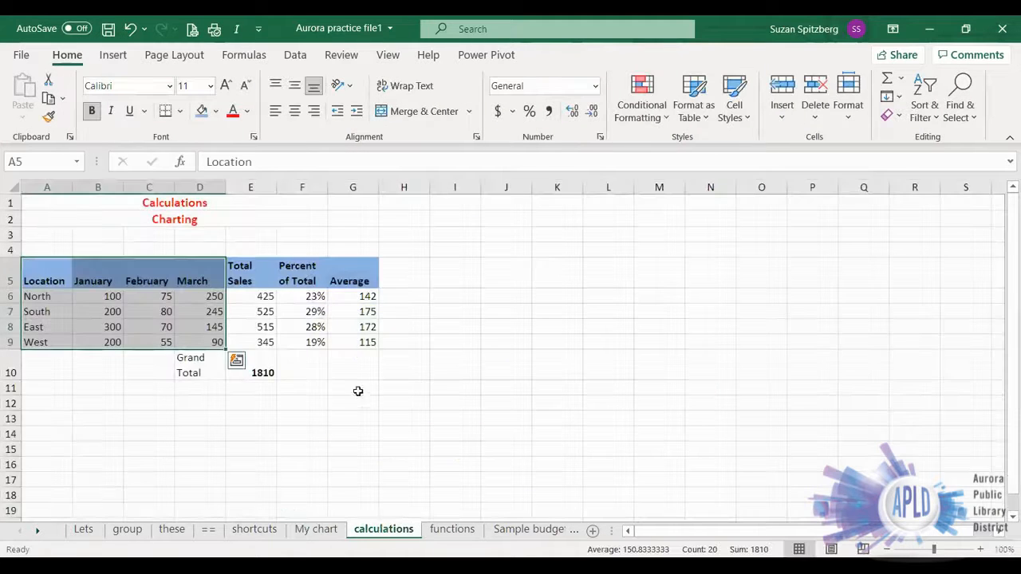
click(434, 389)
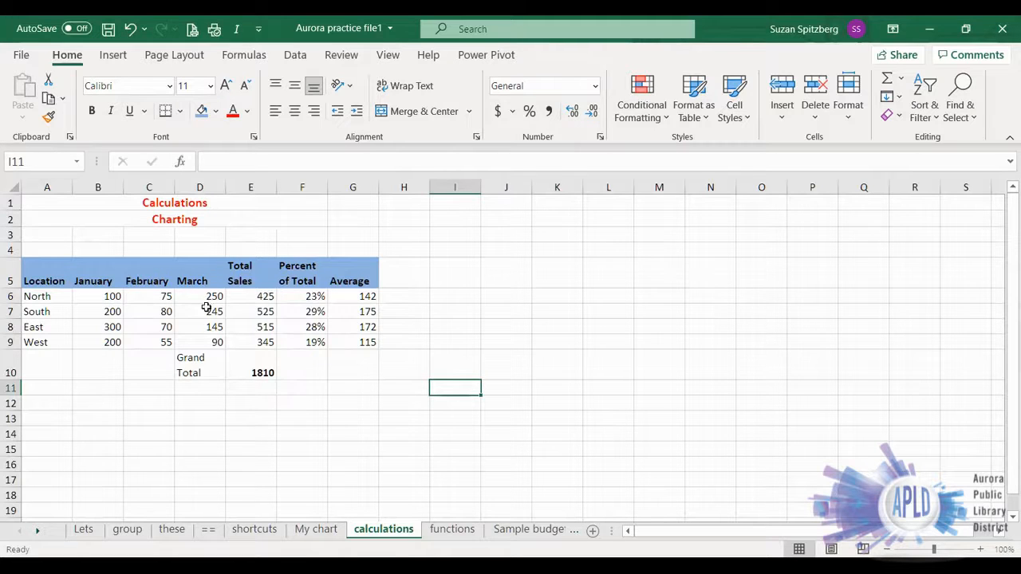
drag(41, 273, 38, 342)
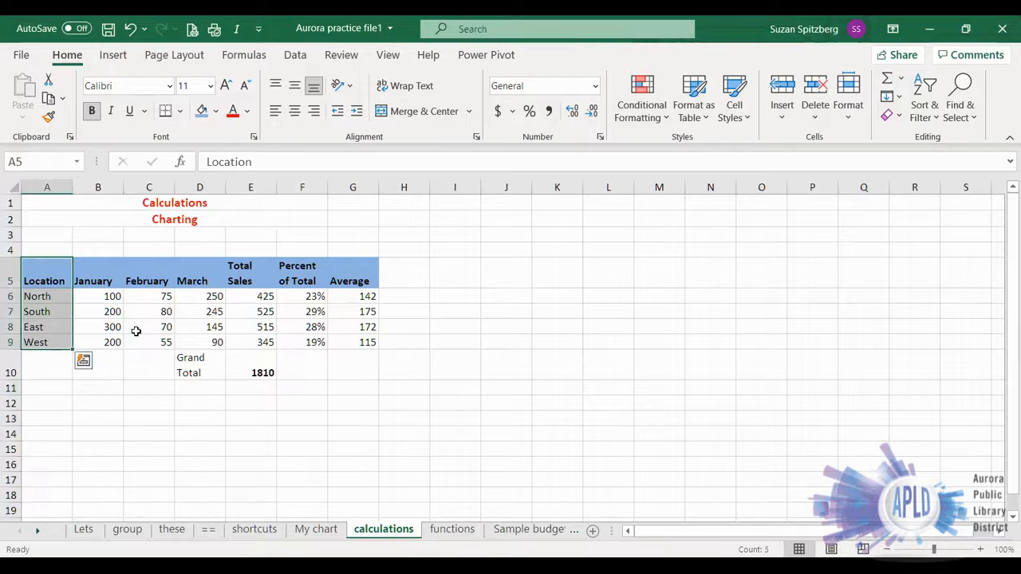
ctrl+click(241, 275)
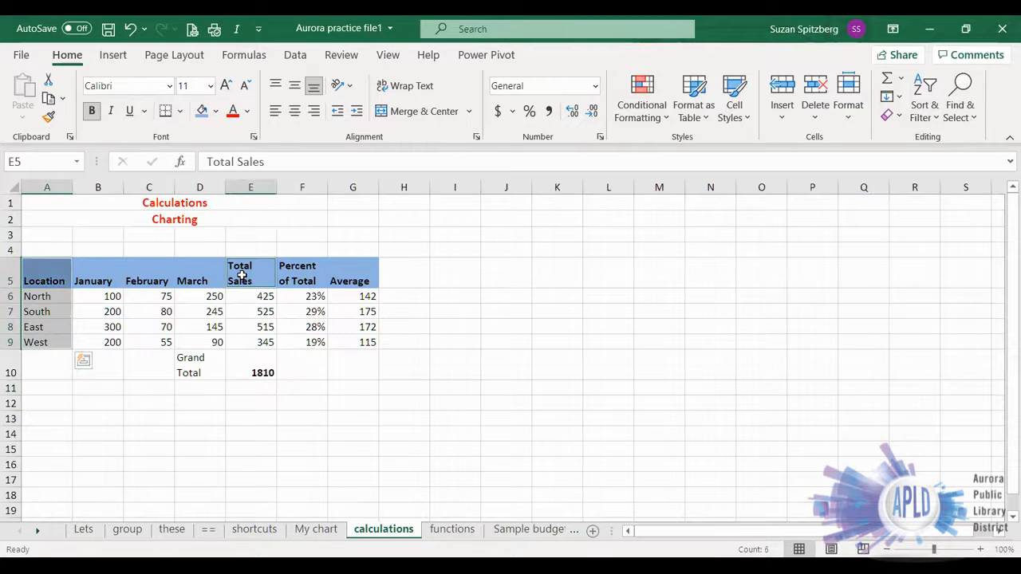
drag(246, 273, 297, 341)
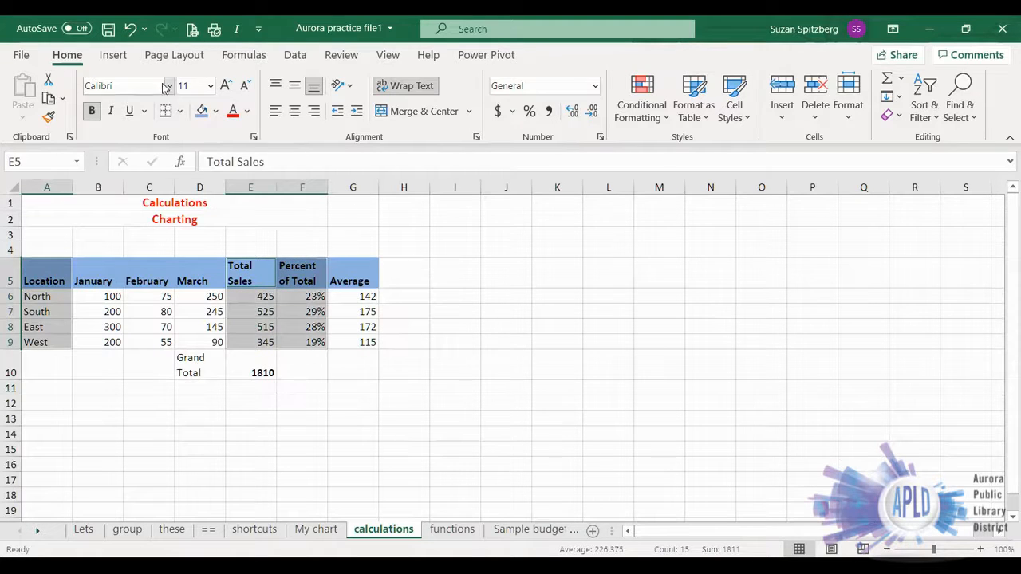
click(113, 54)
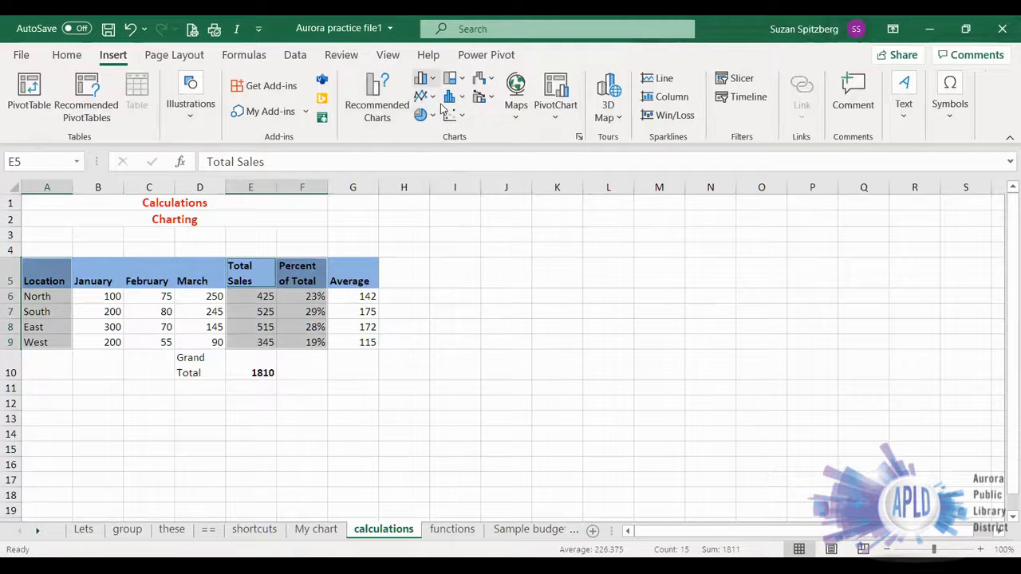
click(422, 79)
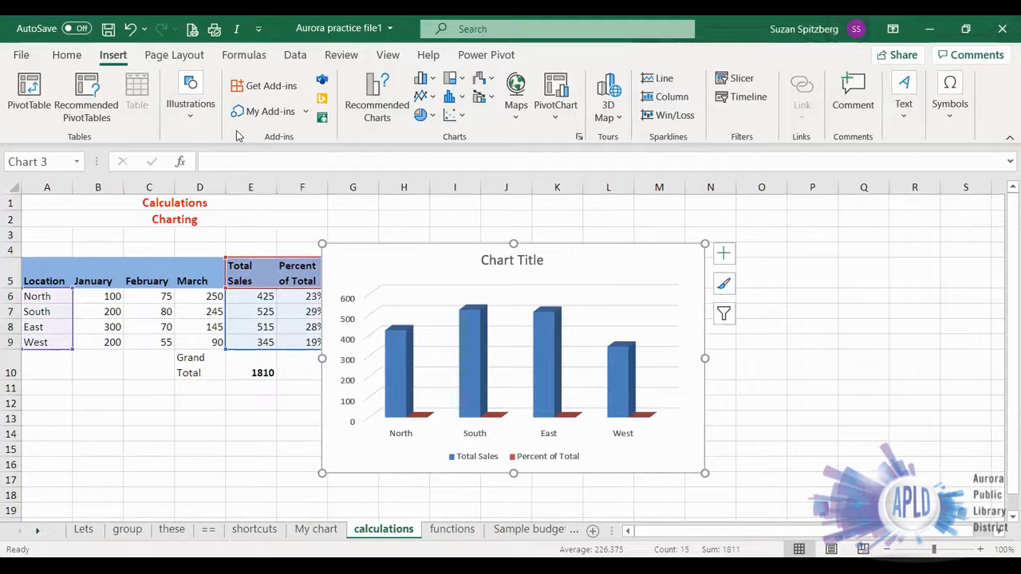
click(130, 30)
click(207, 494)
drag(39, 271, 39, 335)
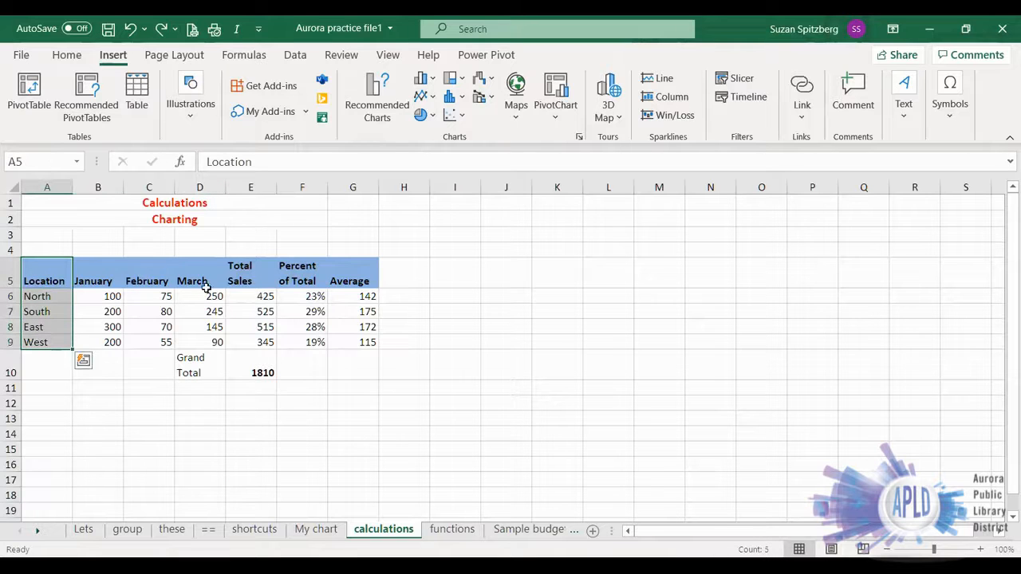
drag(246, 266, 255, 351)
click(412, 418)
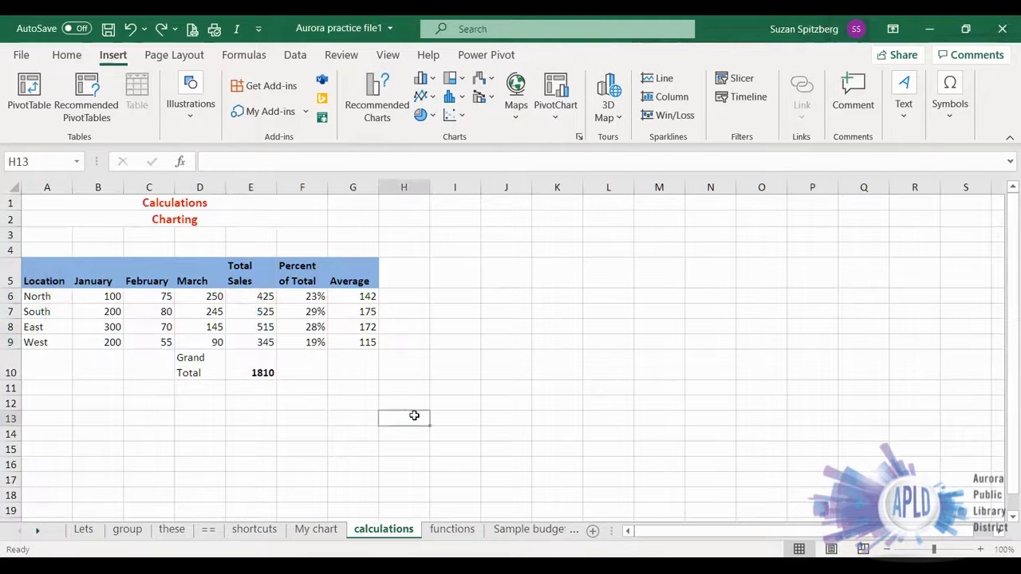
- Insert a 3-D clustered column chart from the Location and Total Sales columns, A5:A9 and E5:E9
drag(40, 271, 40, 341)
ctrl+drag(239, 269, 255, 346)
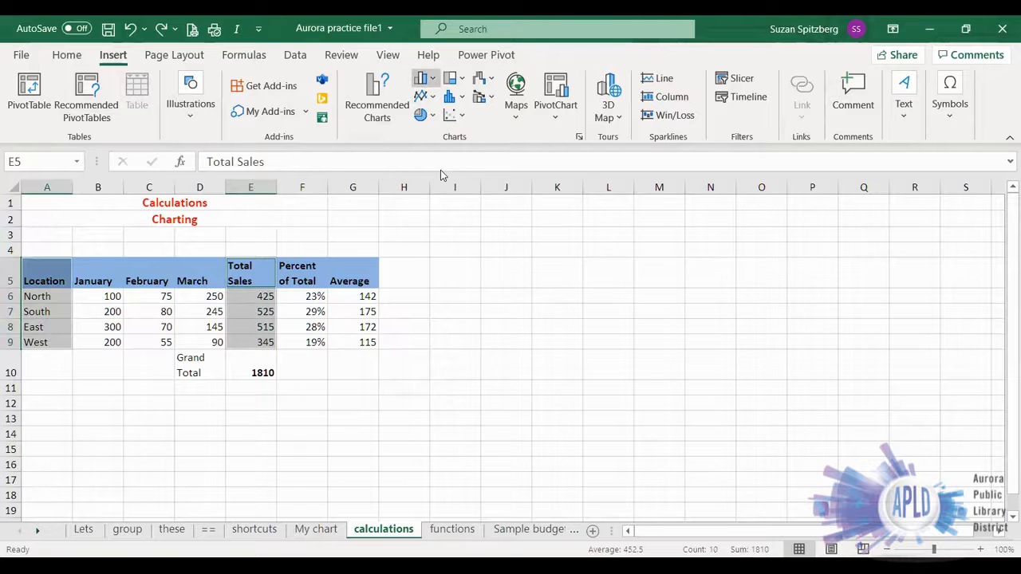
click(421, 77)
click(433, 210)
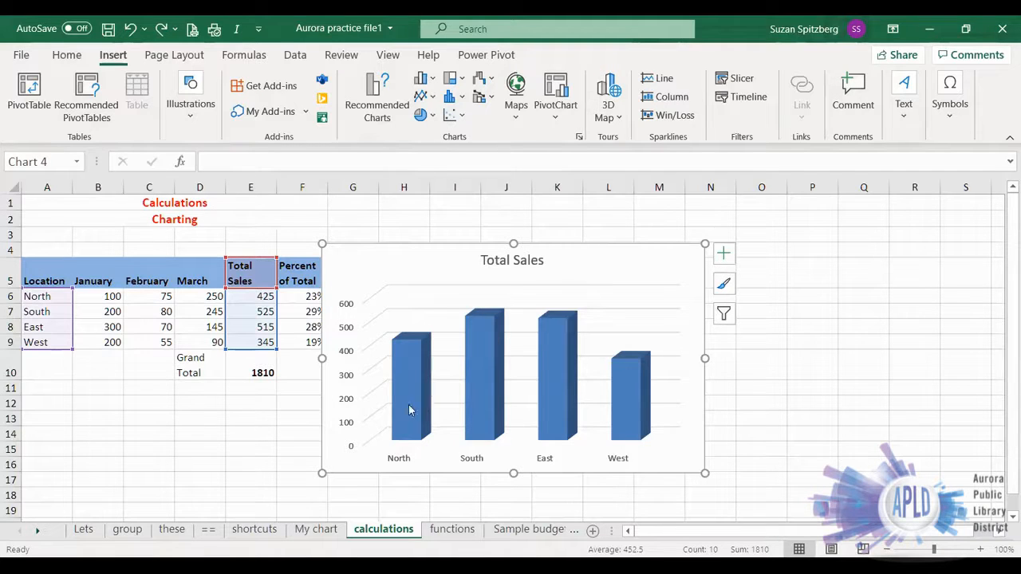
- Move the Total Sales column chart to a new sheet named my column
click(661, 260)
click(914, 96)
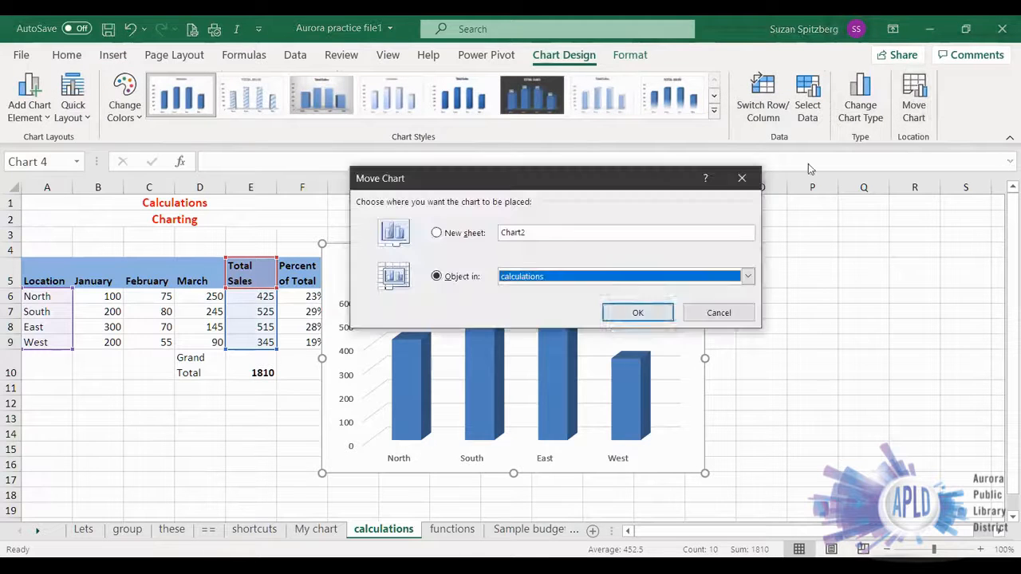
click(444, 235)
text(my column)
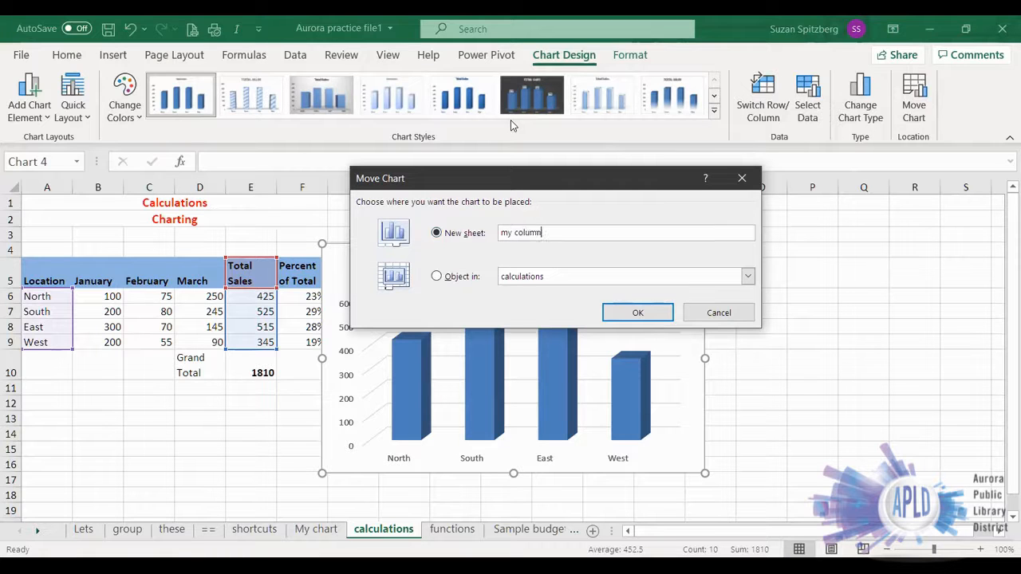
key(Return)
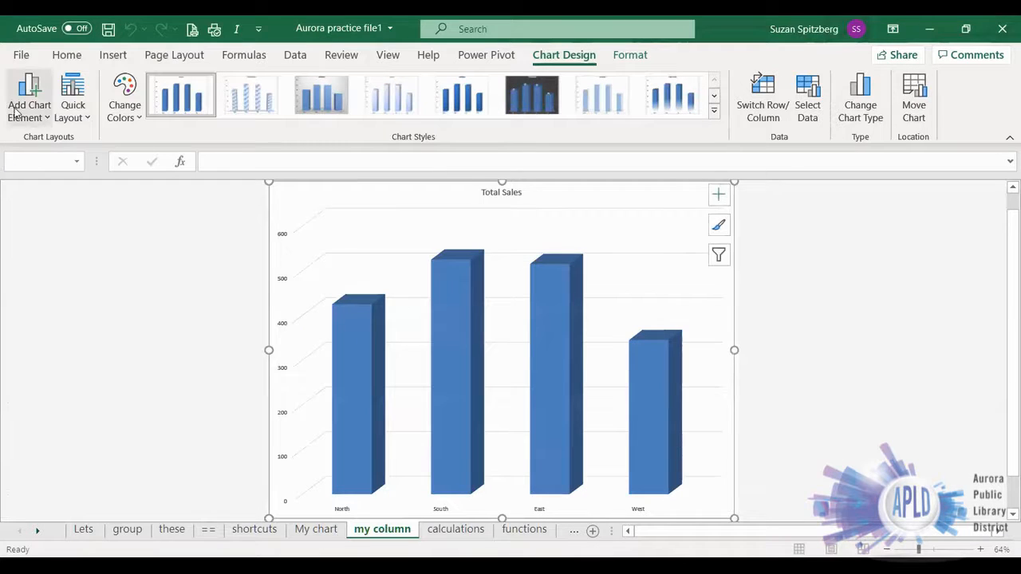
click(38, 119)
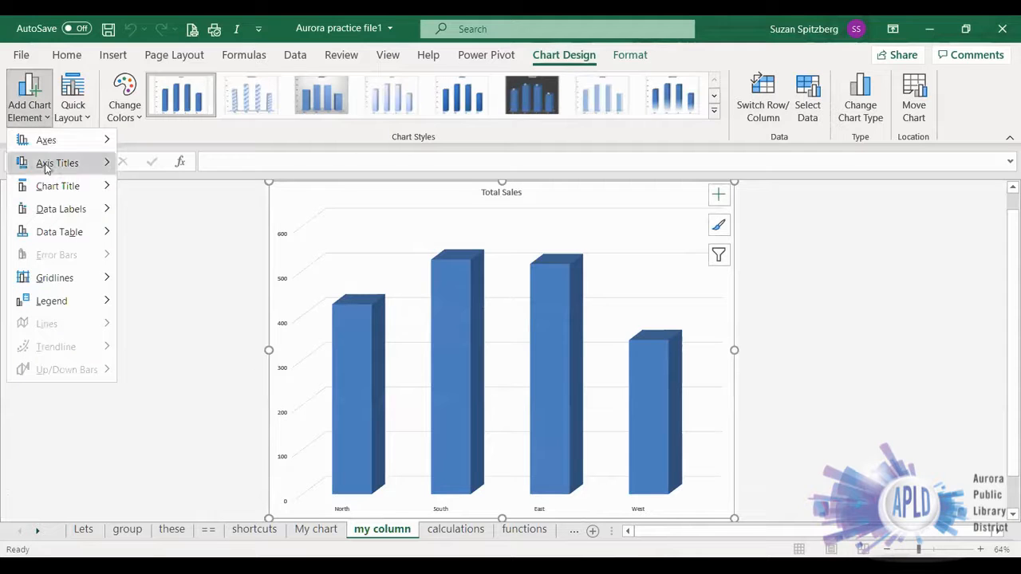
mouse_move(58, 210)
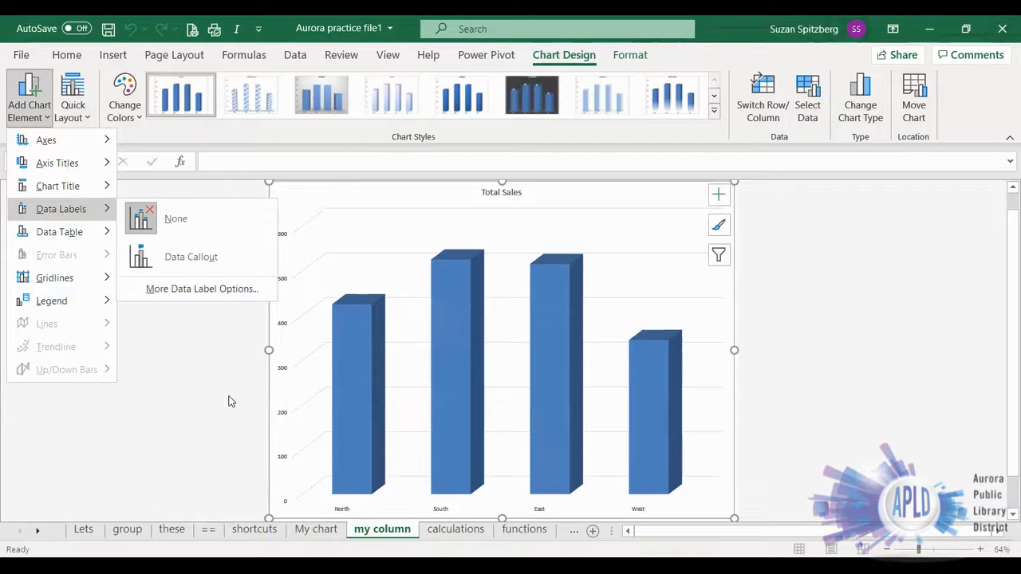
click(189, 389)
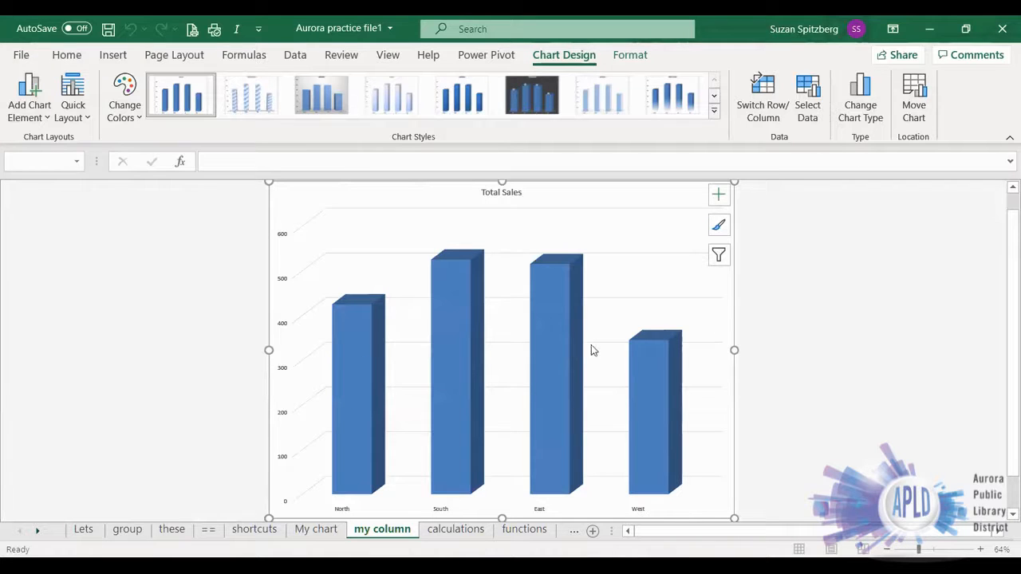
- Select only the South column in the Total Sales chart and fill it with a light blue theme color
click(358, 361)
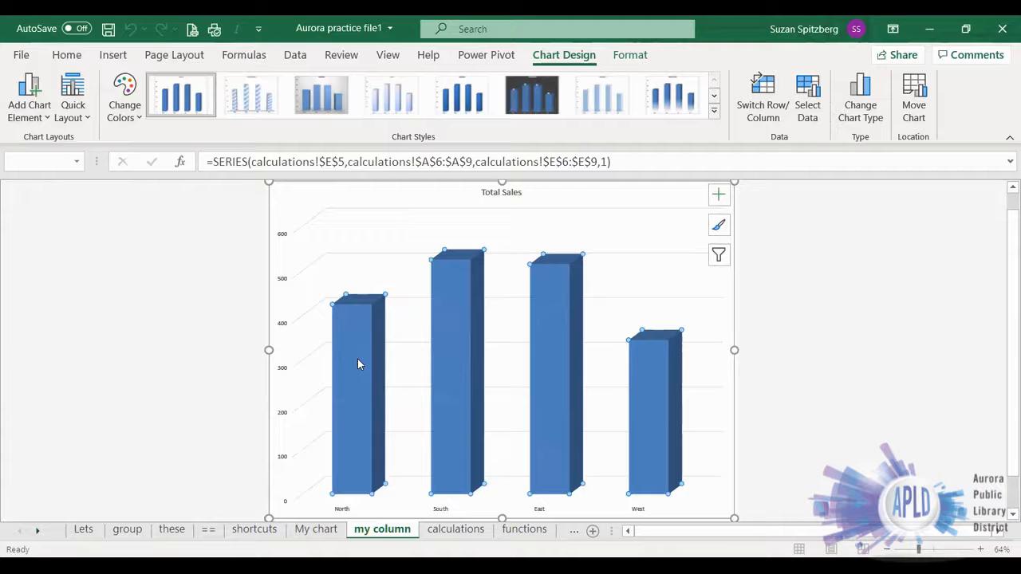
mouse_move(354, 318)
click(455, 296)
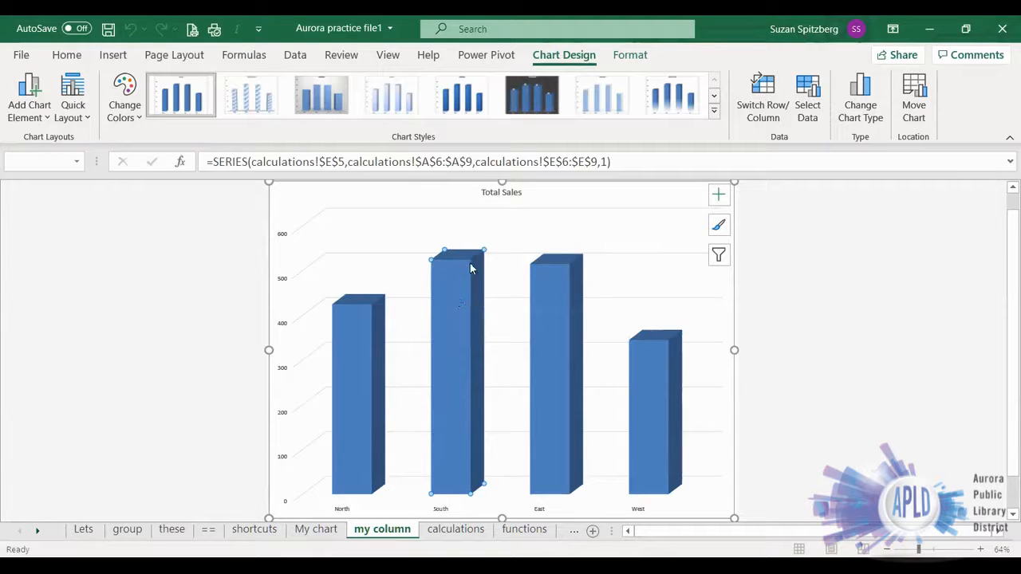
mouse_move(471, 272)
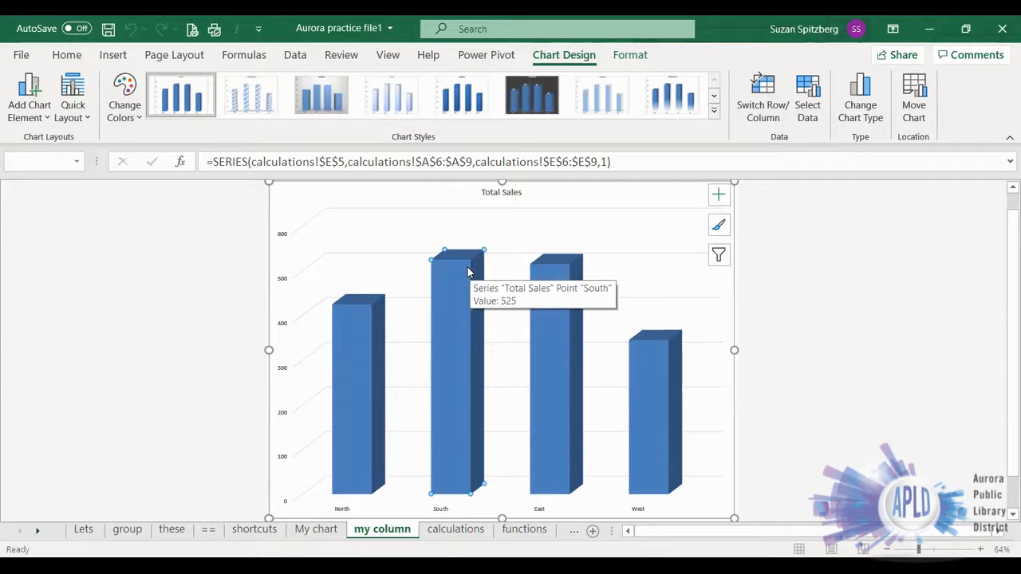
click(631, 57)
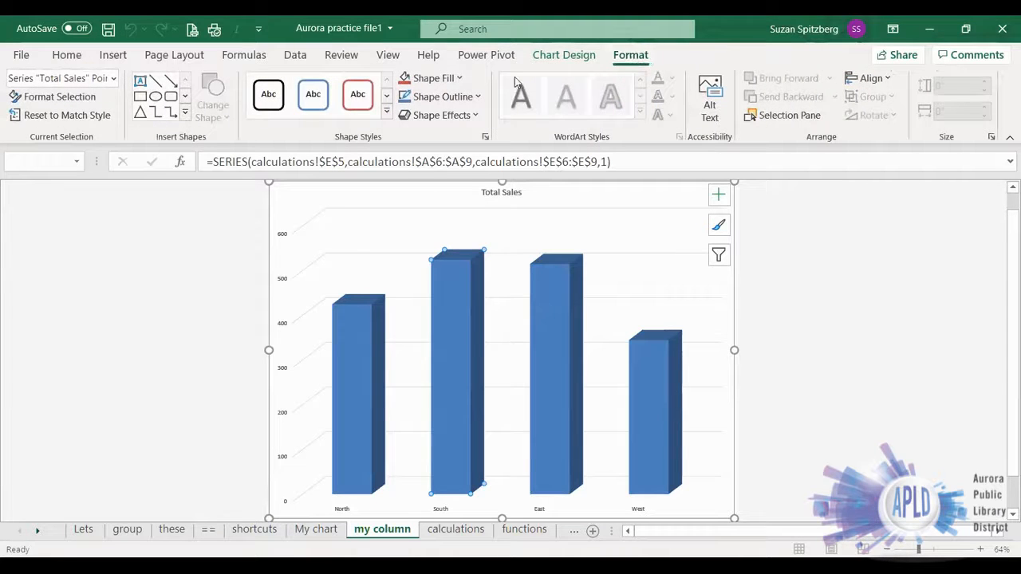
click(459, 79)
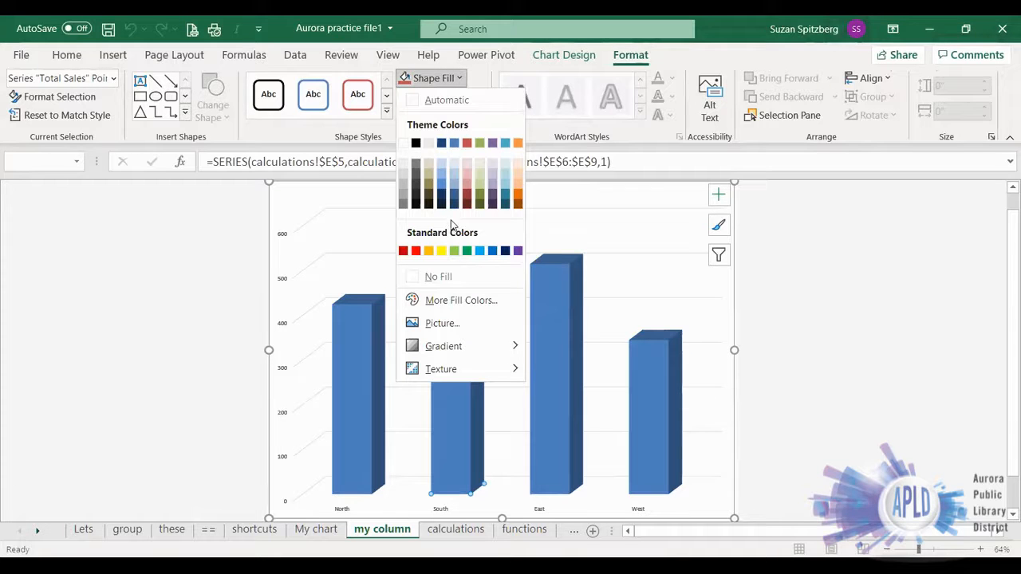
click(444, 176)
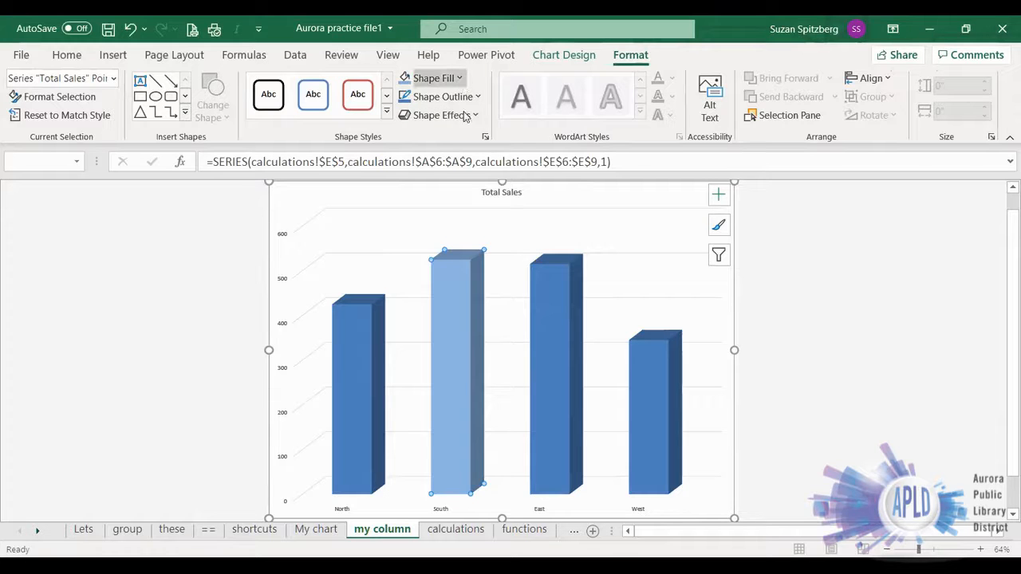
- Fill the South column with the fish fossil texture
click(446, 78)
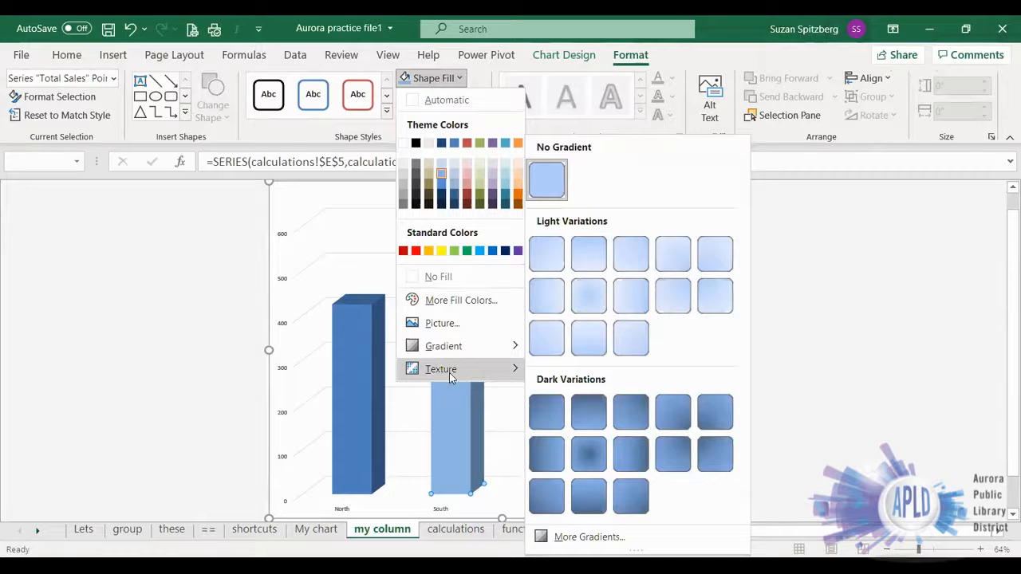
mouse_move(451, 376)
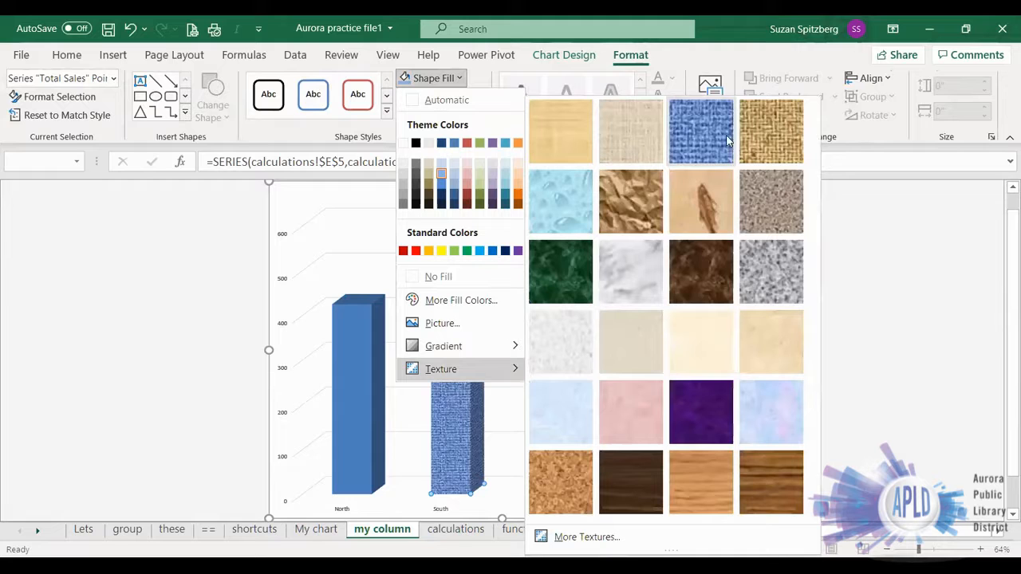
click(702, 193)
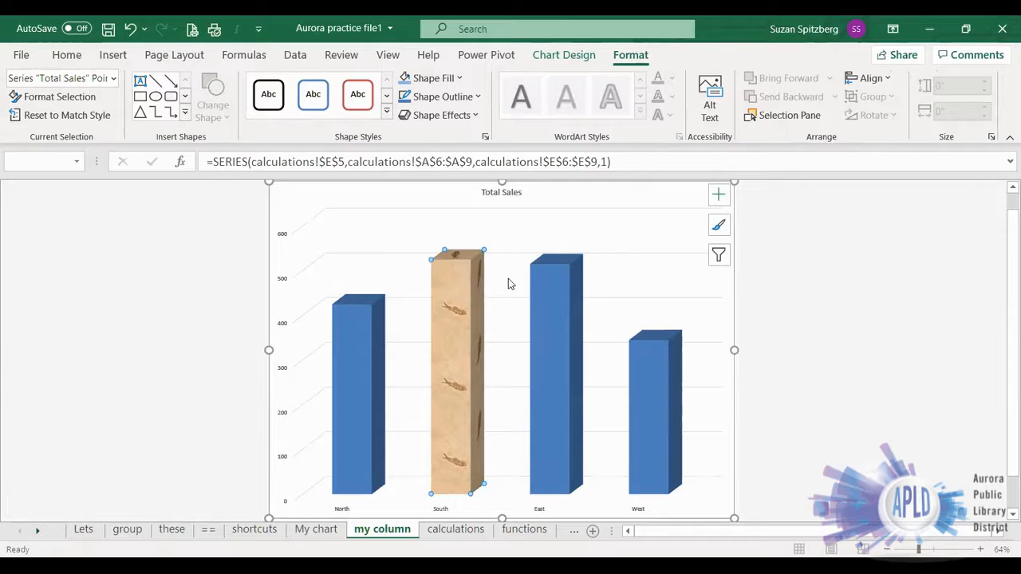
- Change the chart type to the 3-D Clustered Column variant that shows each location as its own differently colored series
click(581, 222)
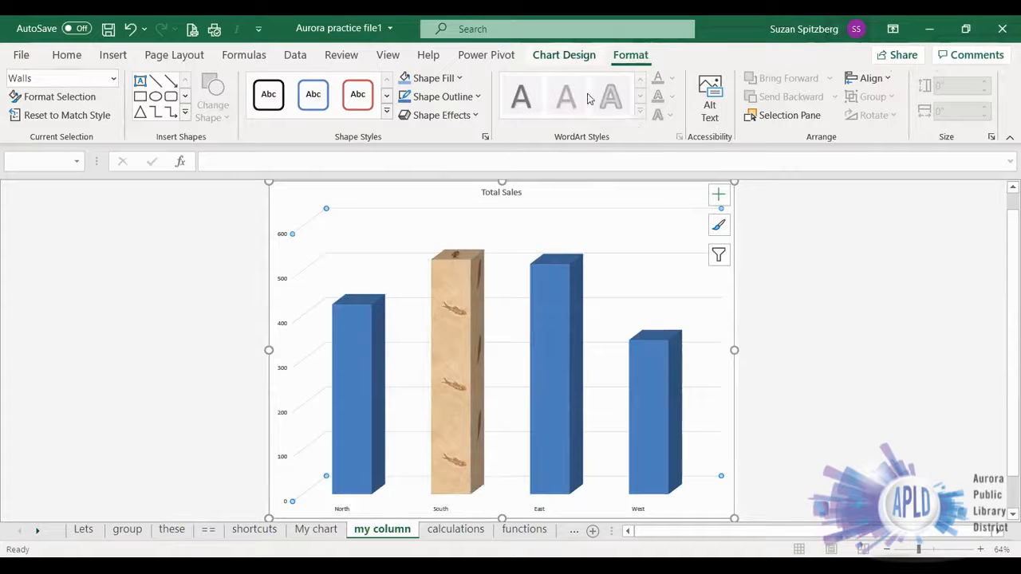
click(564, 54)
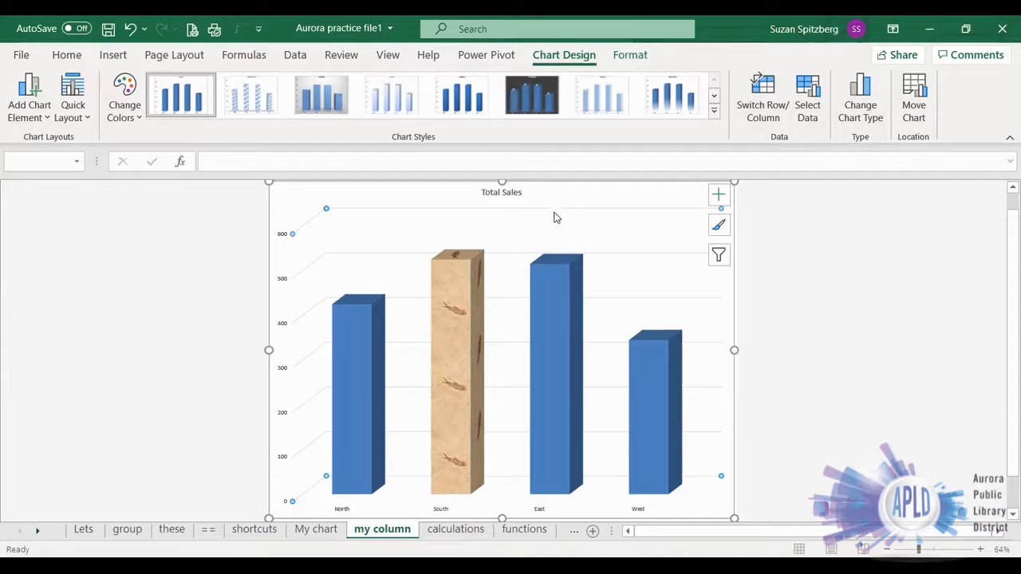
click(850, 119)
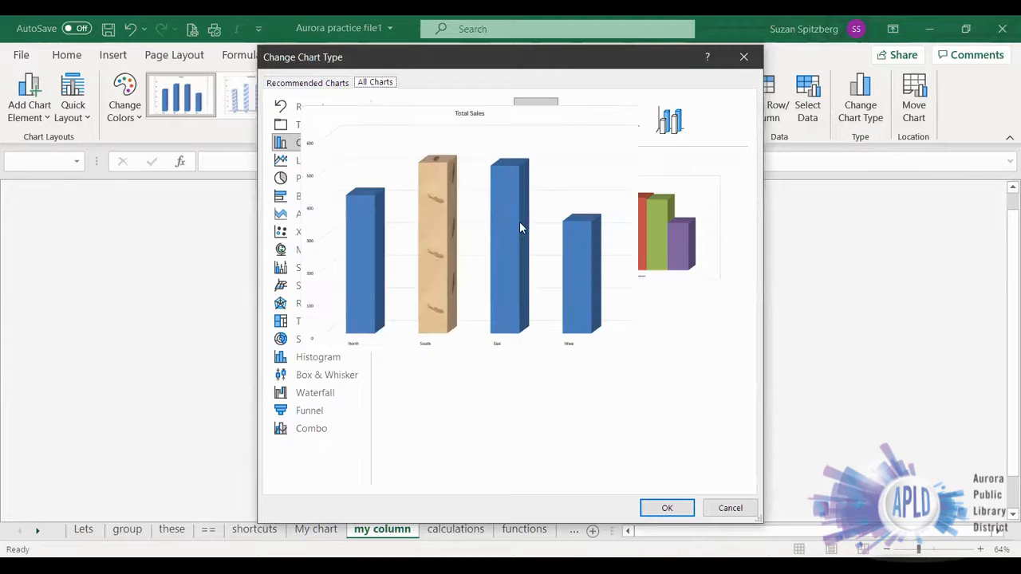
mouse_move(577, 210)
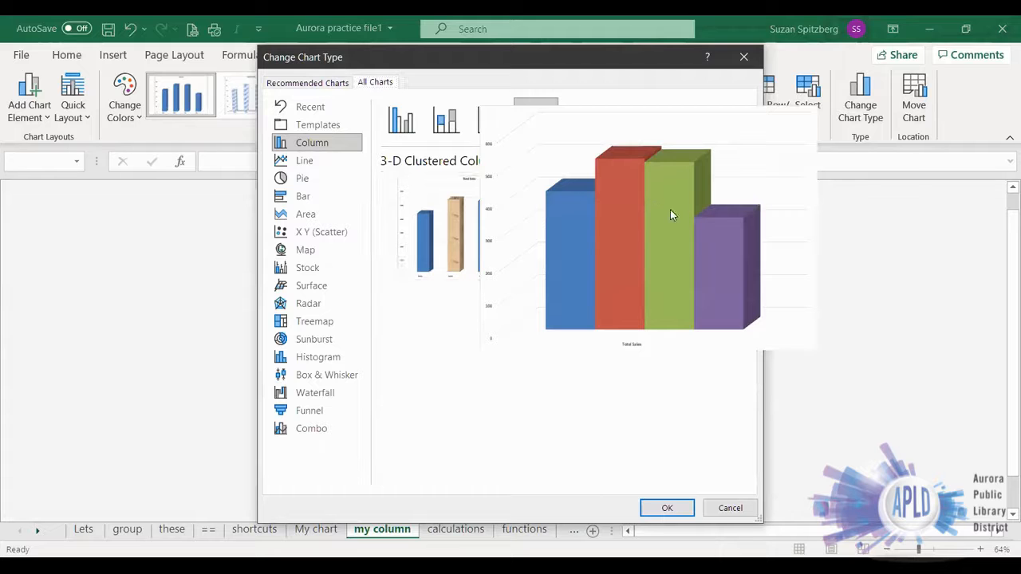
click(666, 509)
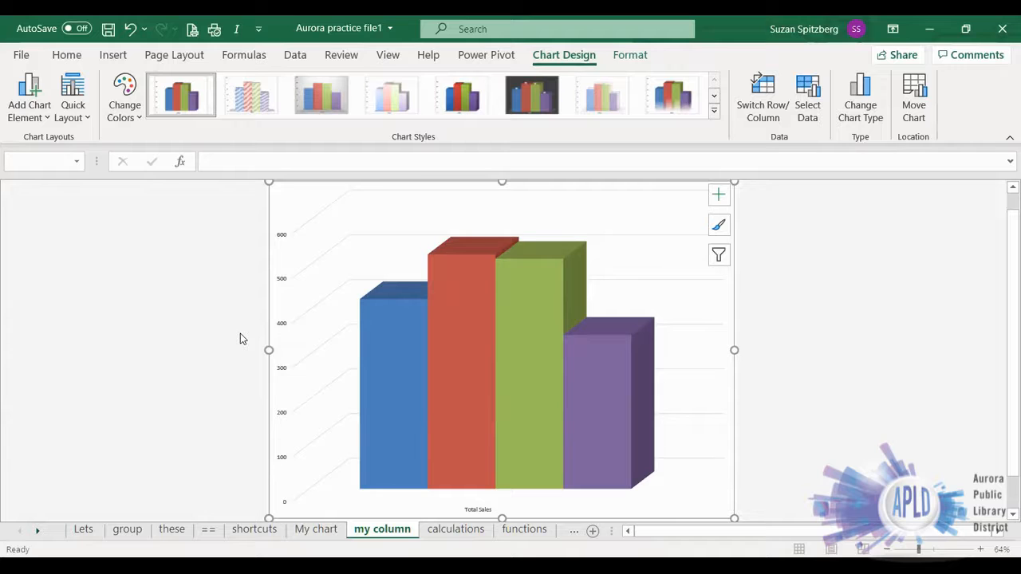
- Try a primary horizontal axis title reading Locations on the column chart, then remove it
click(499, 296)
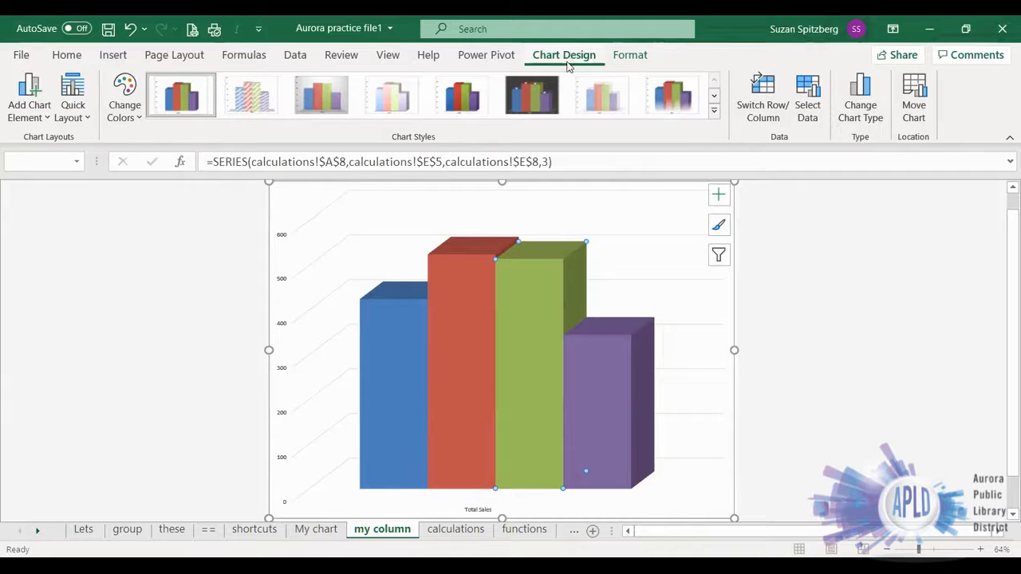
click(45, 119)
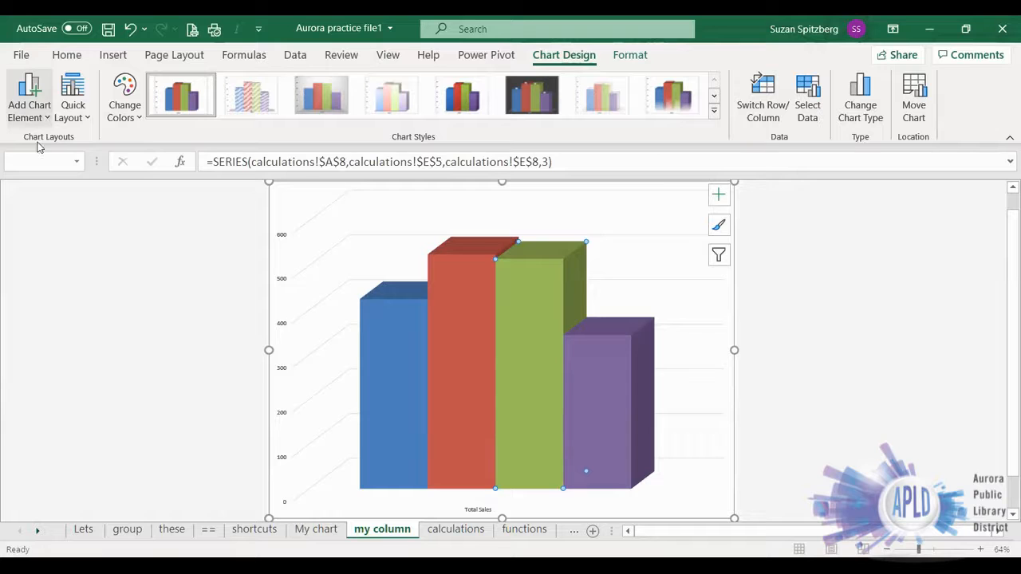
mouse_move(46, 168)
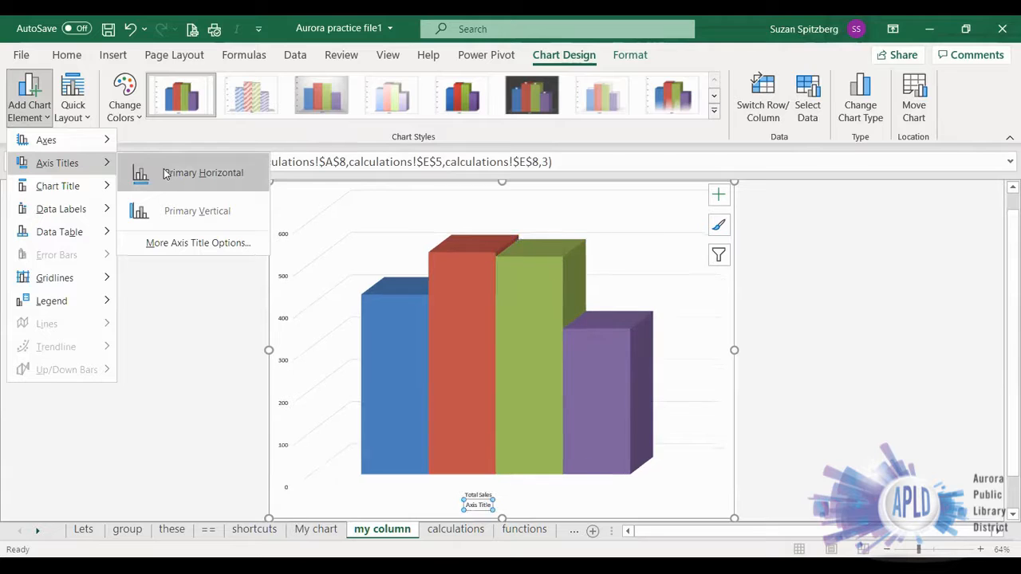
click(477, 488)
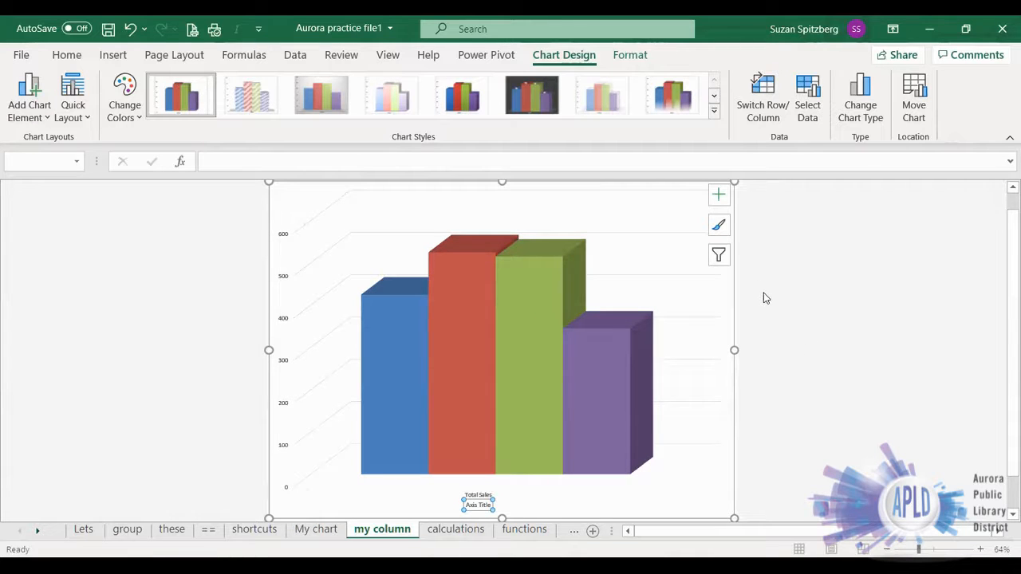
text(Locatio)
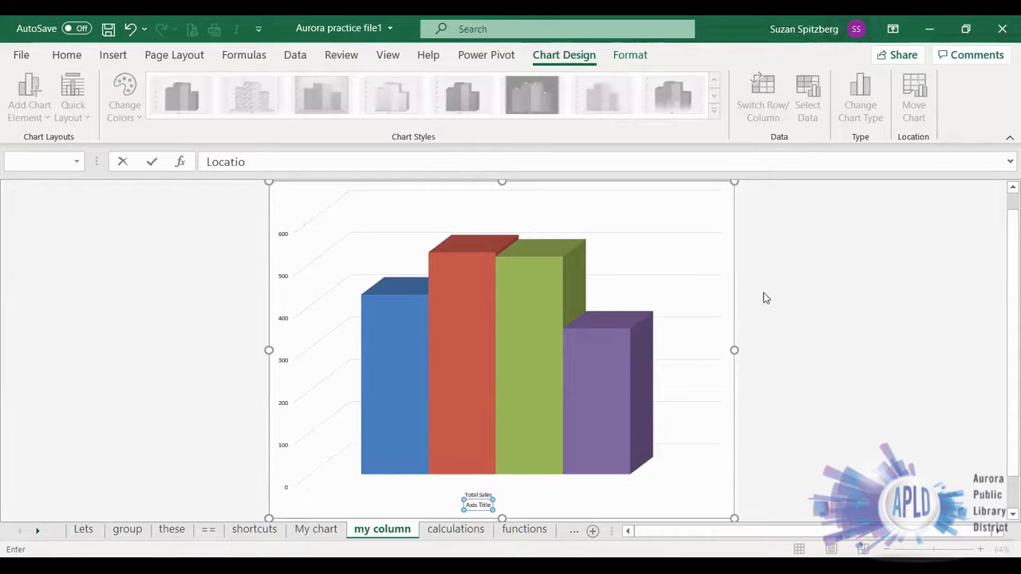
text(ns)
key(Return)
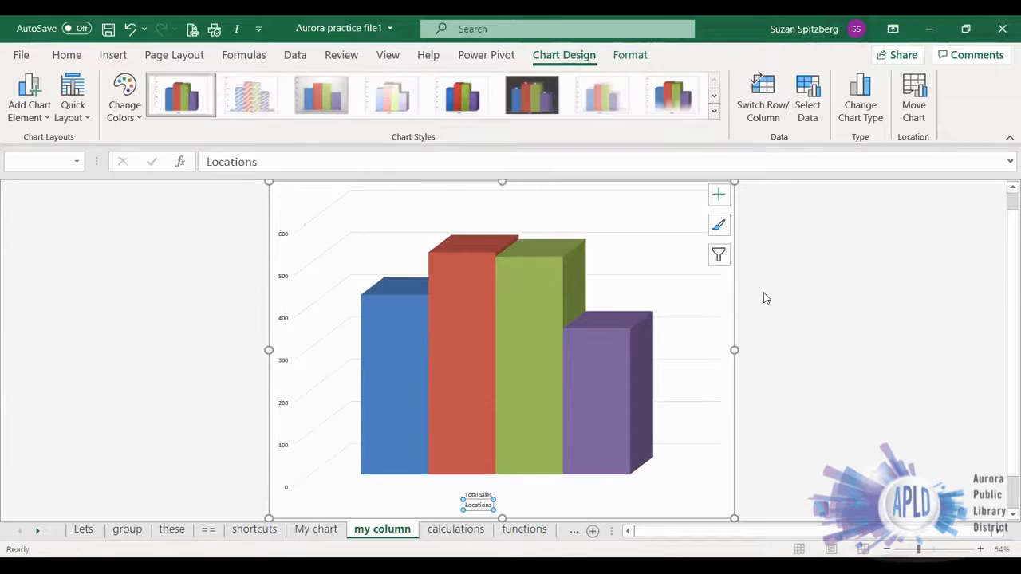
click(36, 109)
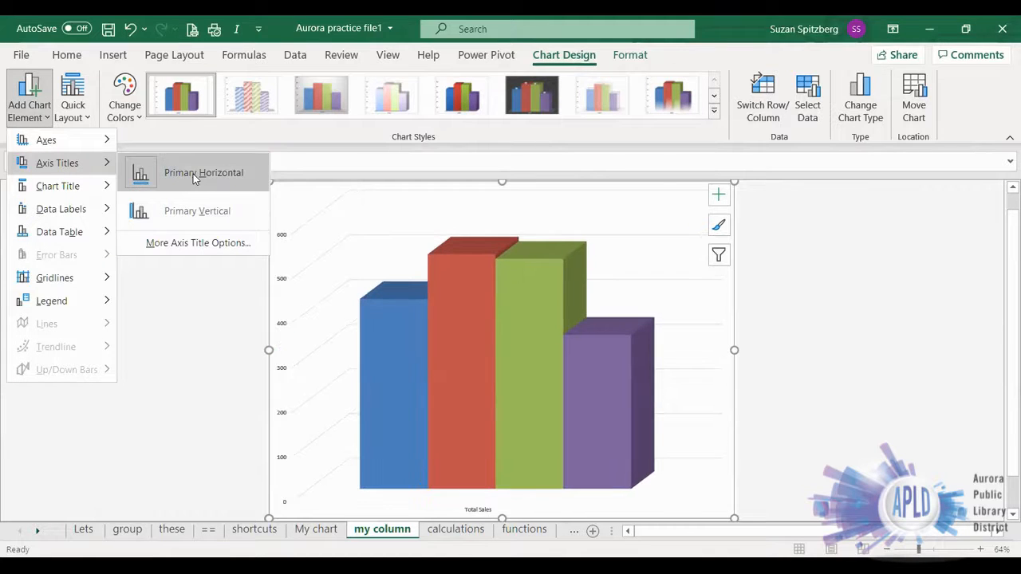
click(193, 174)
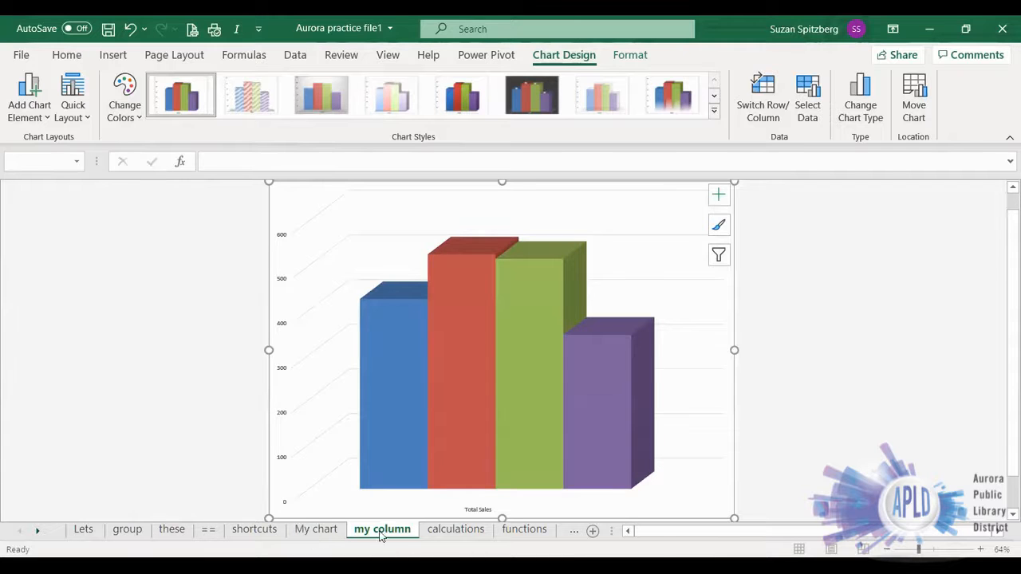
- Return to the calculations sheet and select the empty cell E13
click(456, 529)
click(237, 419)
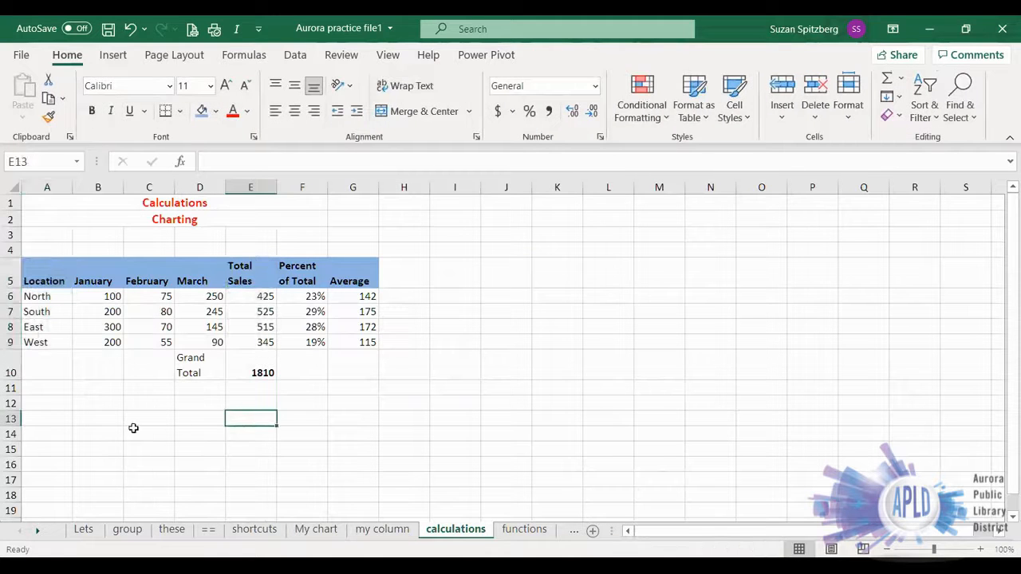